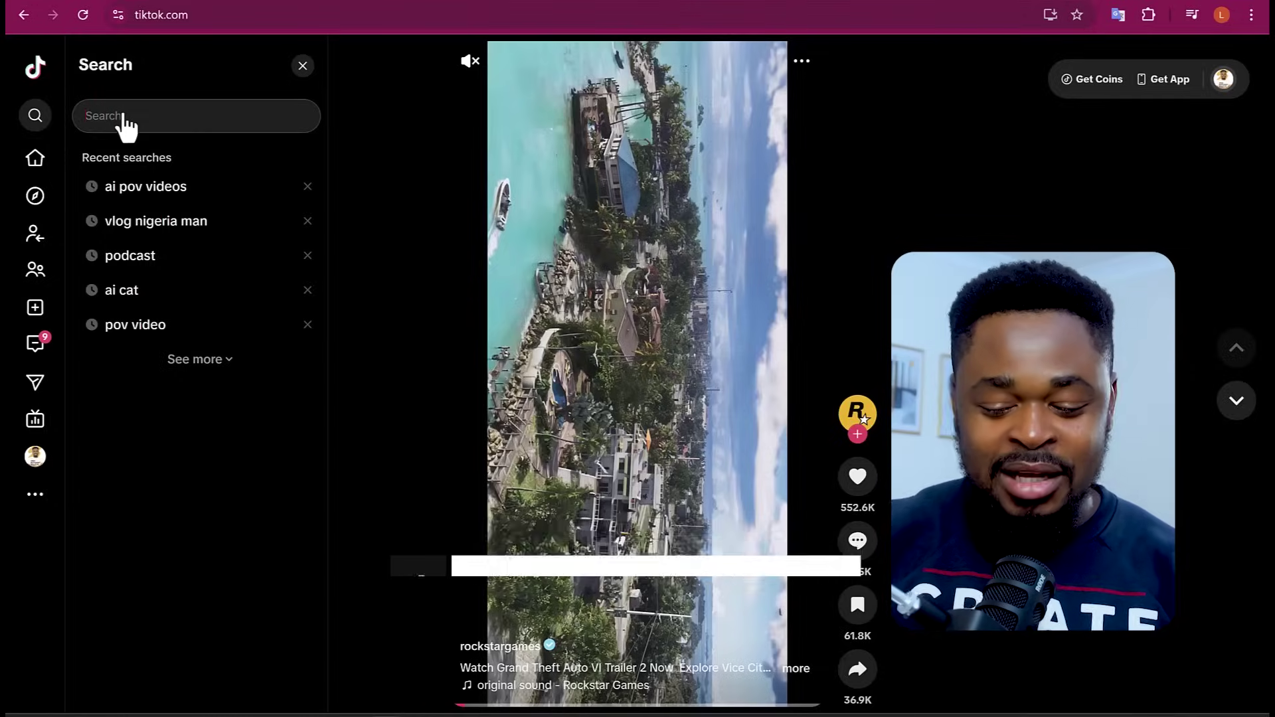
# Step: Search TikTok for "podcast clips"
pyautogui.write('podcast')
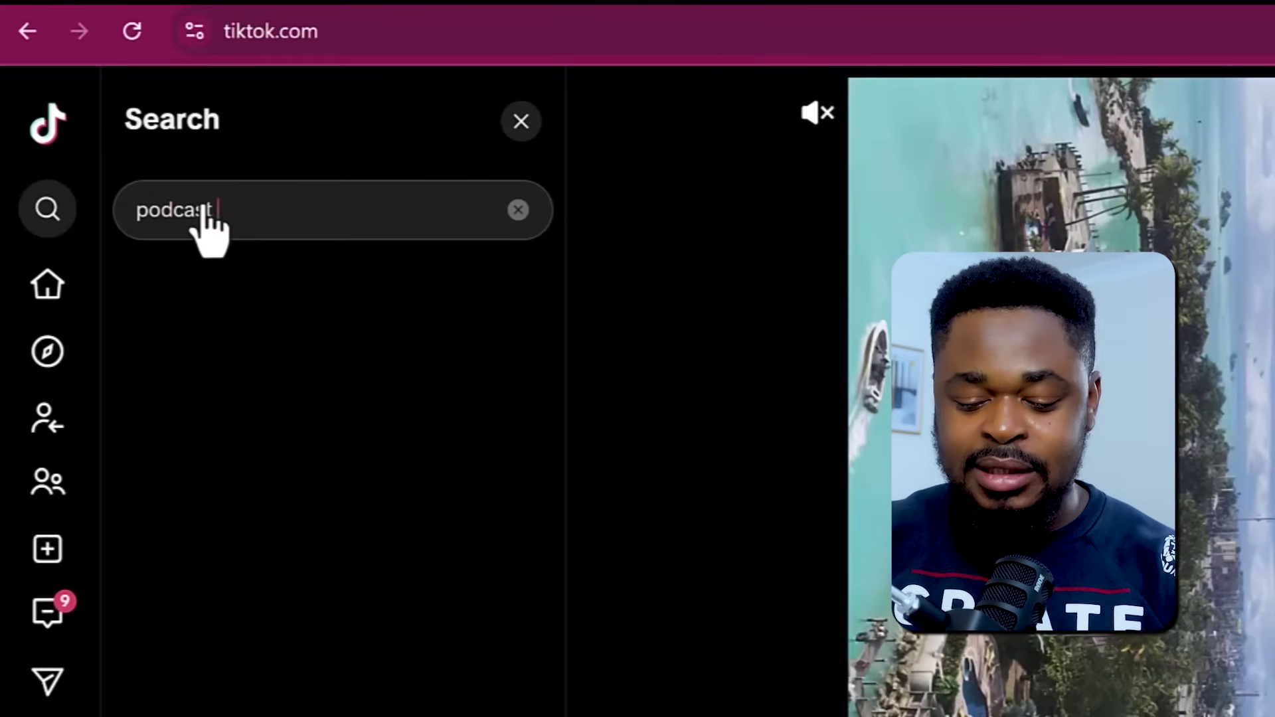
pyautogui.write(' clips')
pyautogui.press('Return')
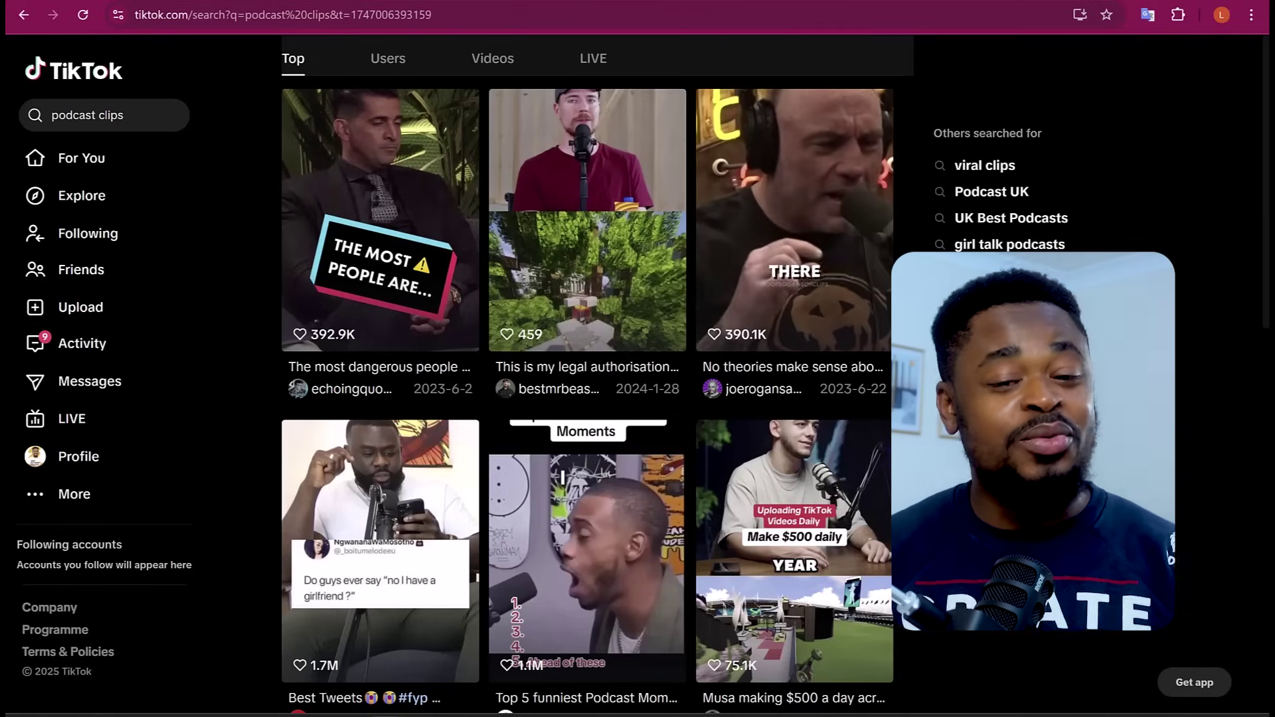
# Step: Search for "theo von" and open the verified theovon profile from the results
pyautogui.click(146, 123)
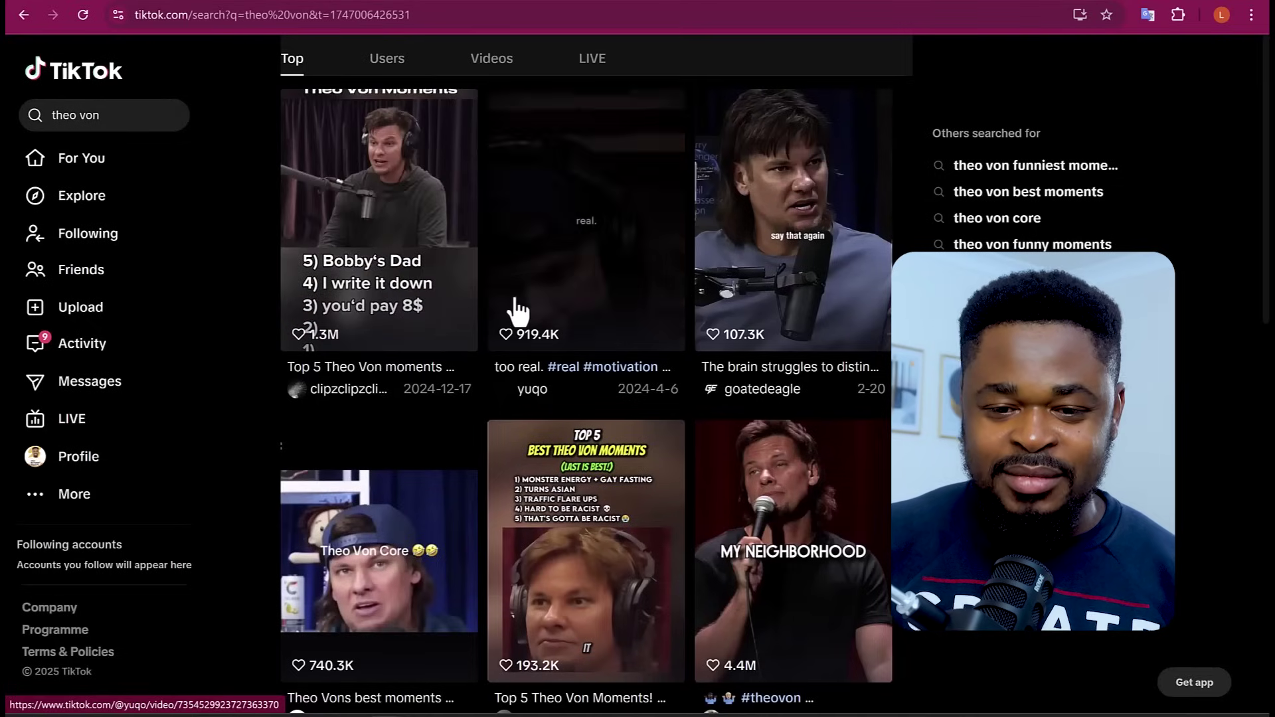
pyautogui.scroll(-8, 513, 326)
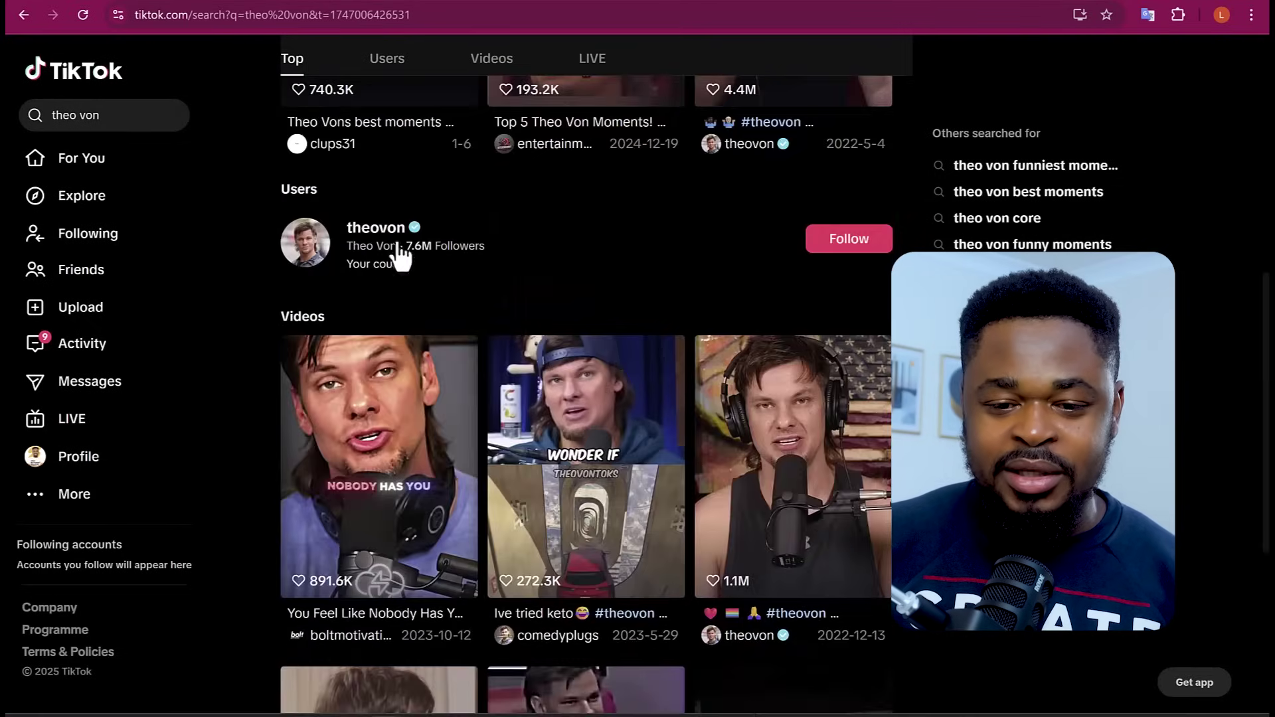
pyautogui.click(390, 241)
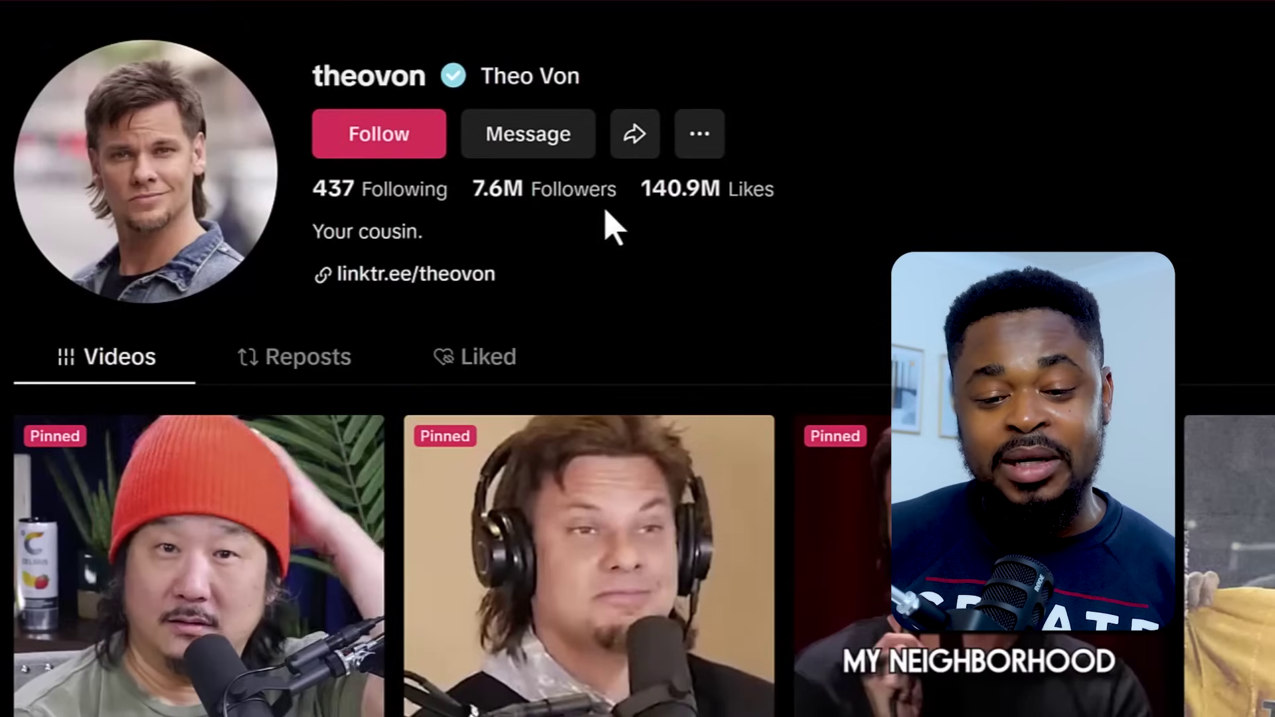
# Step: Play the first pinned video on the theovon profile and pause it
pyautogui.scroll(-4, 313, 378)
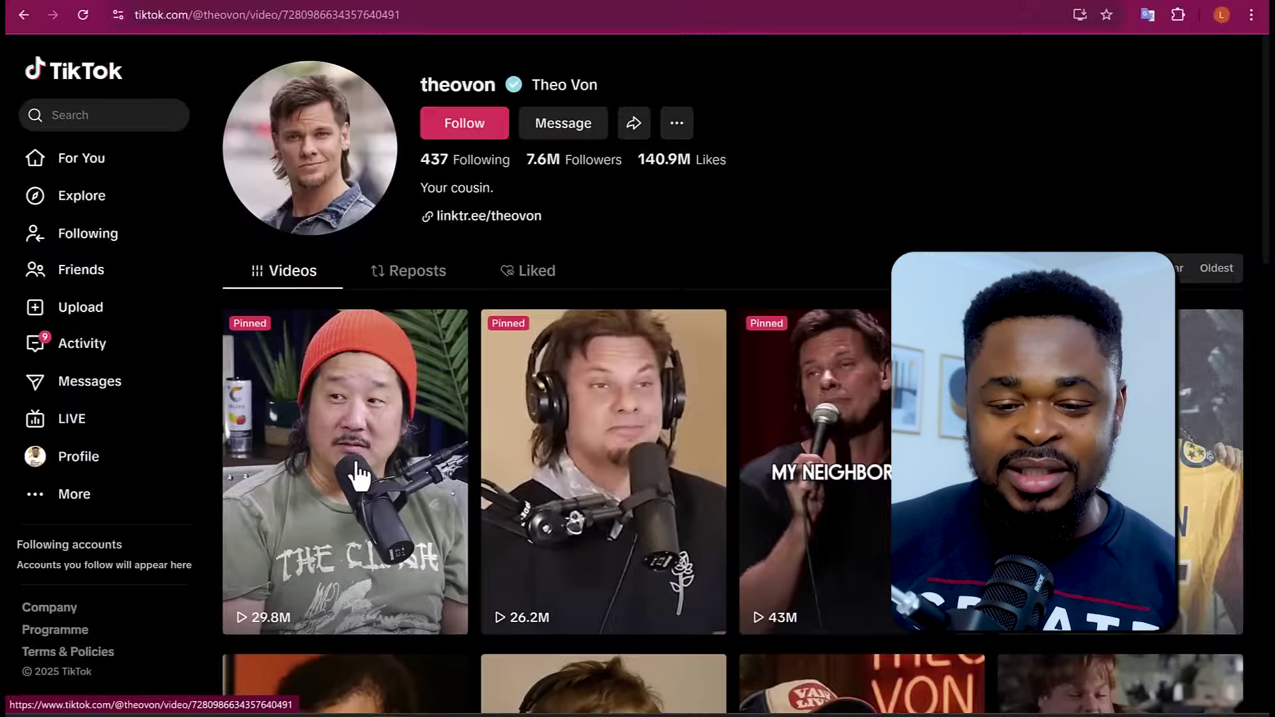
pyautogui.click(358, 474)
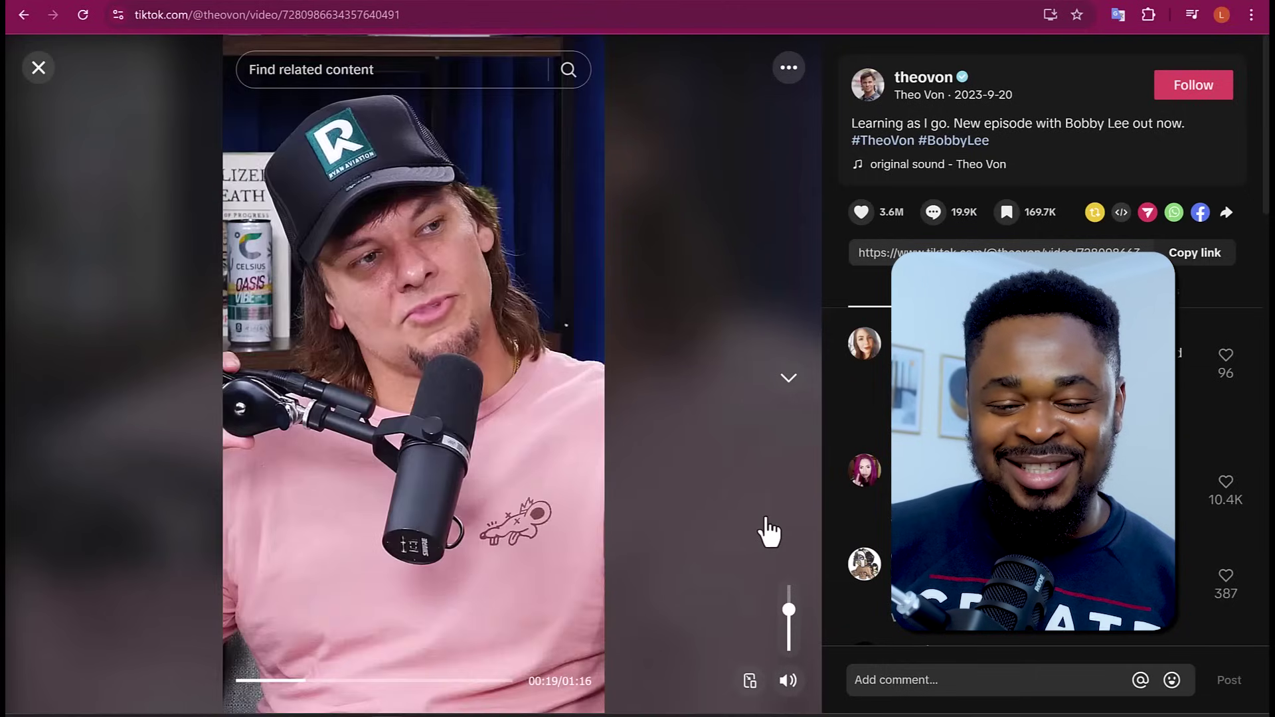
pyautogui.click(550, 519)
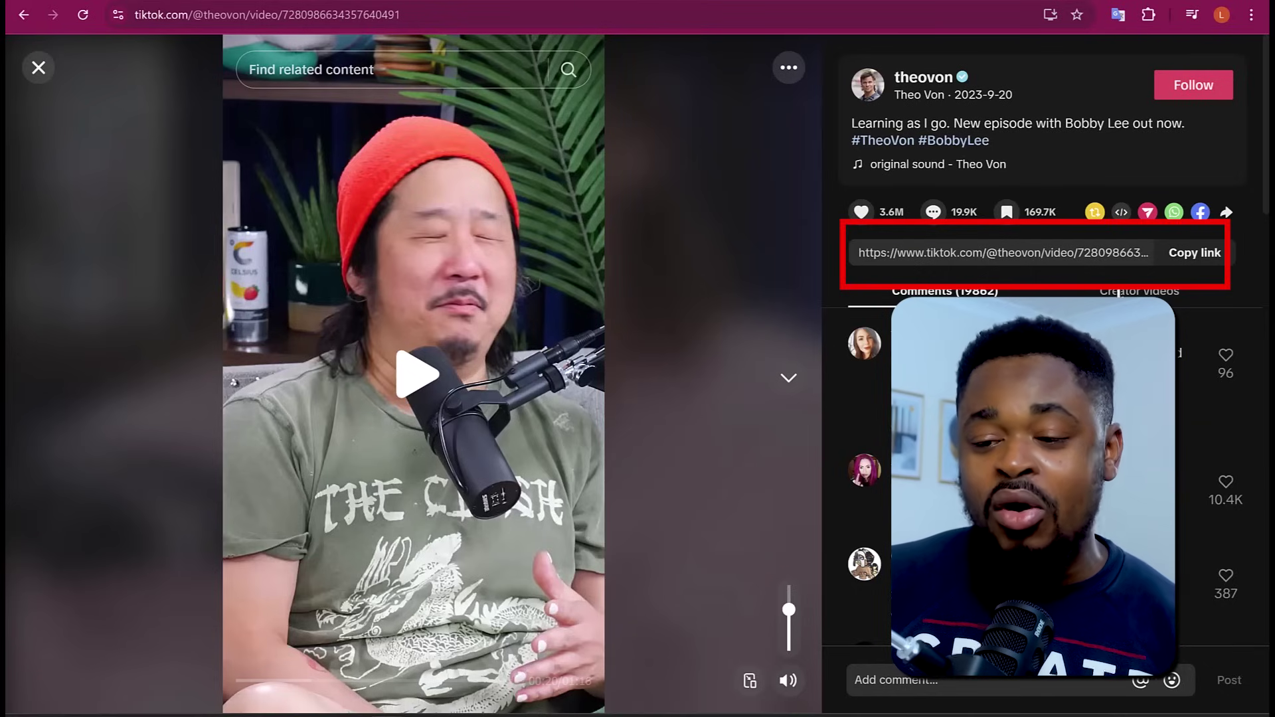
# Step: Copy the TikTok video's link and download the video in HD through SnapTik
pyautogui.click(1188, 253)
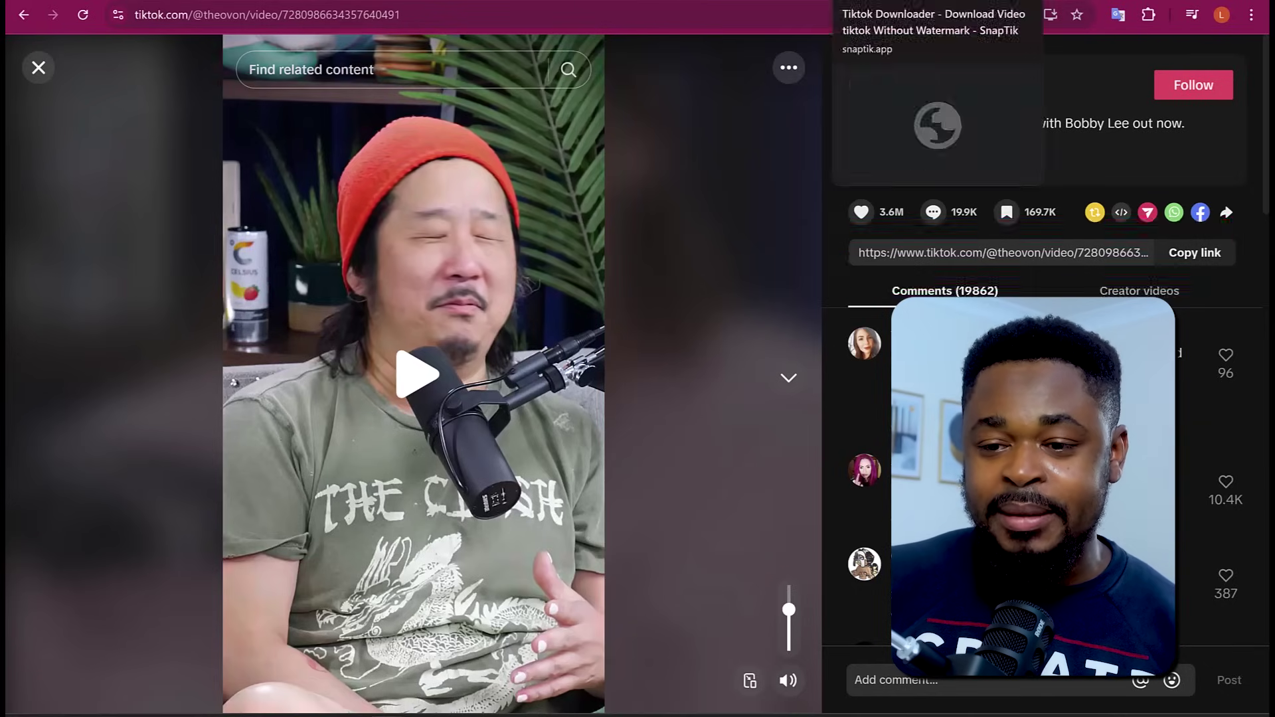
pyautogui.click(916, 2)
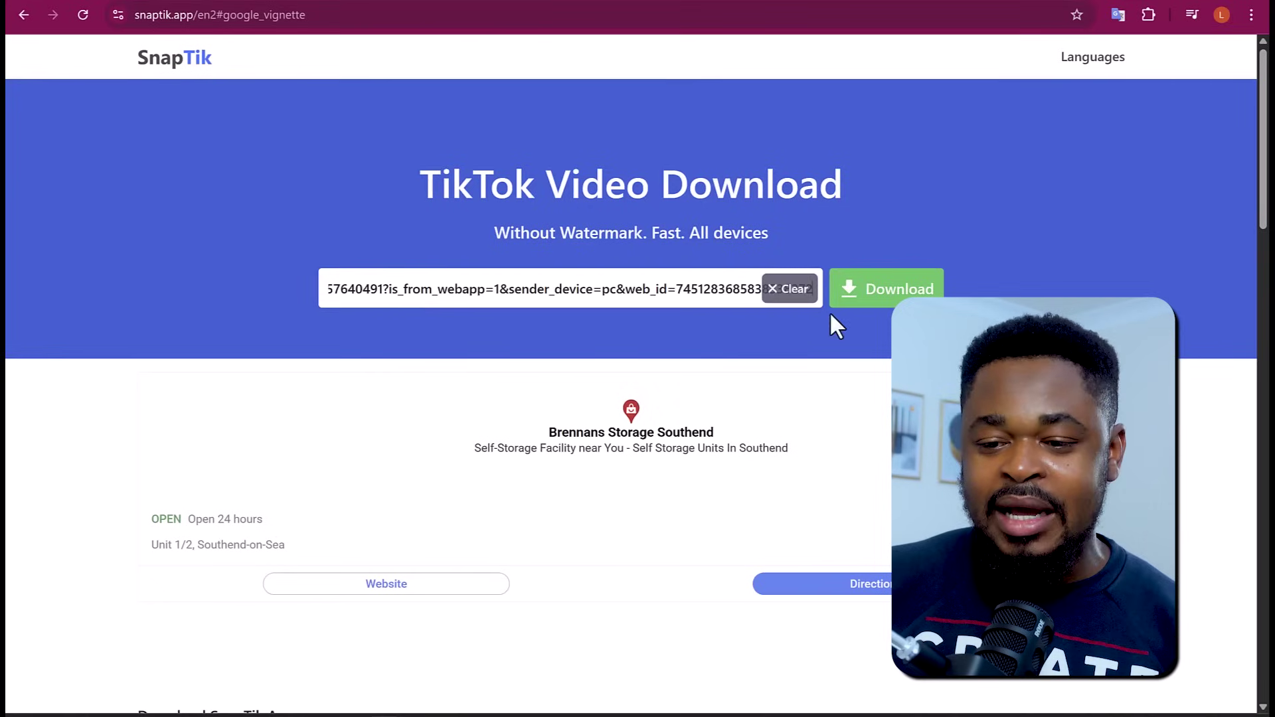
pyautogui.click(899, 290)
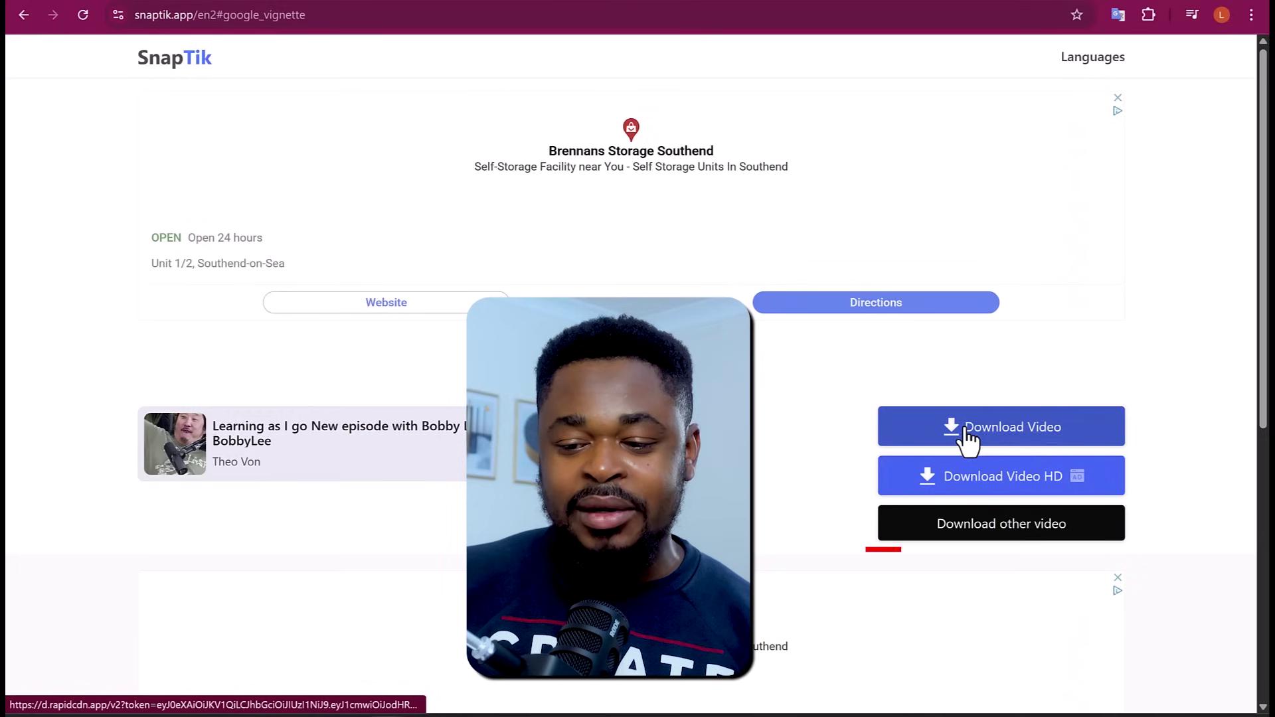
pyautogui.click(967, 483)
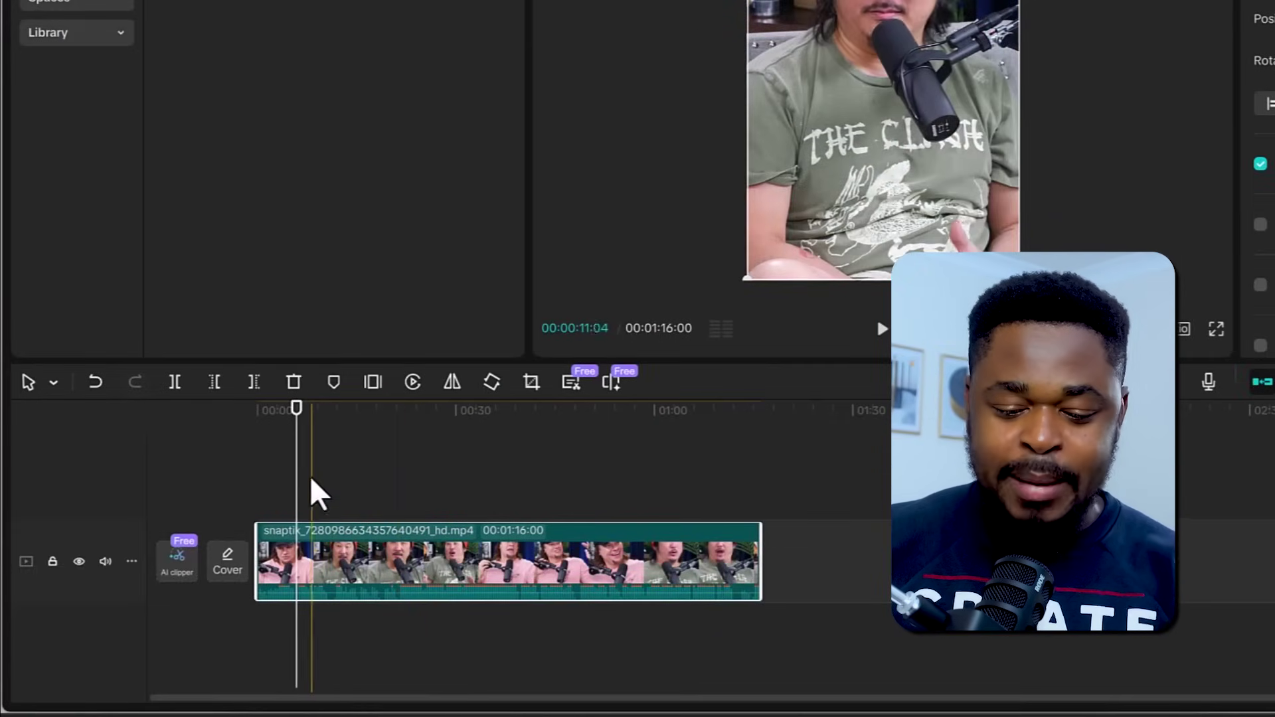
# Step: Stack a copy of the imported podcast clip above the original and move the original onto an overlay track above the main track
pyautogui.moveTo(304, 478); pyautogui.dragTo(332, 525)
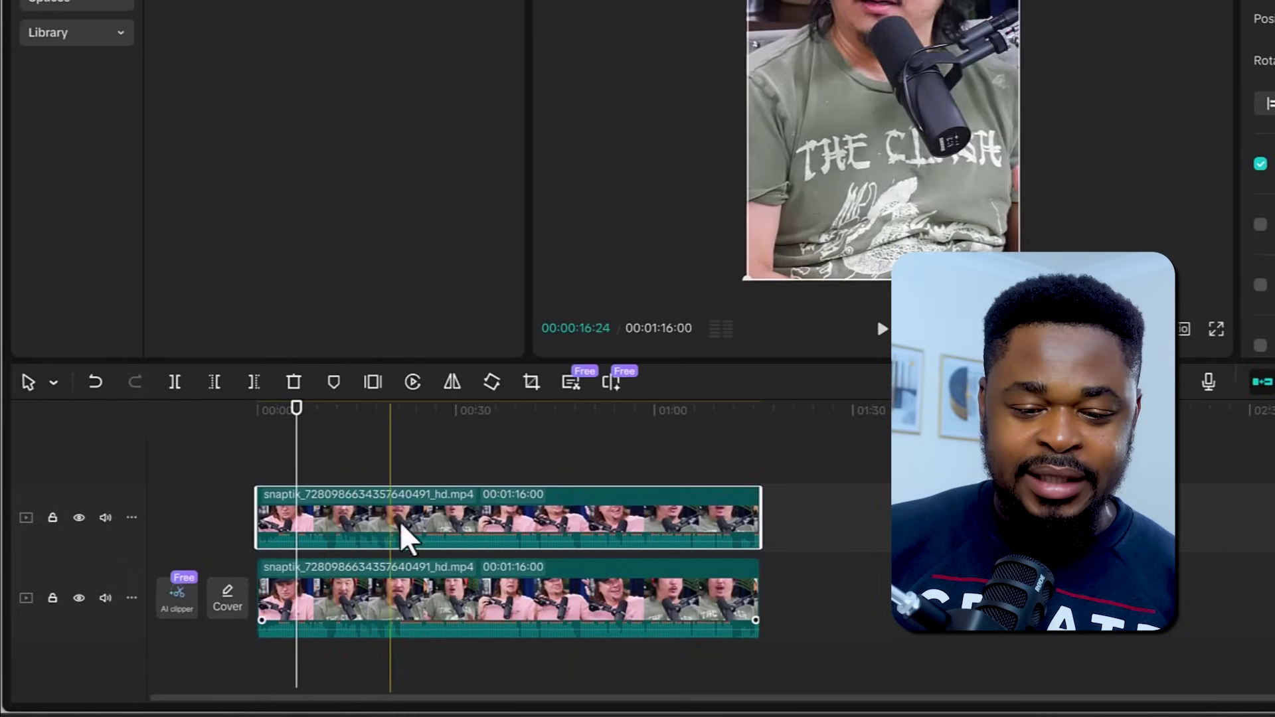
pyautogui.click(446, 476)
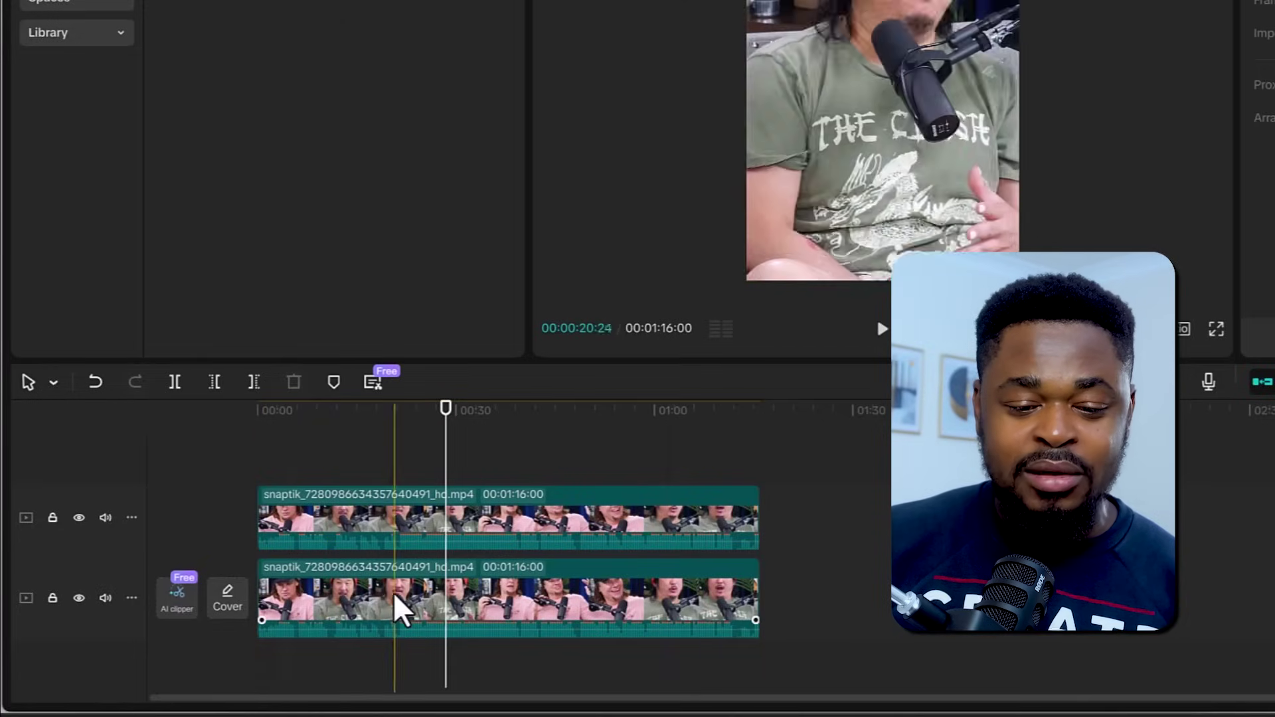
pyautogui.moveTo(390, 583); pyautogui.dragTo(356, 469)
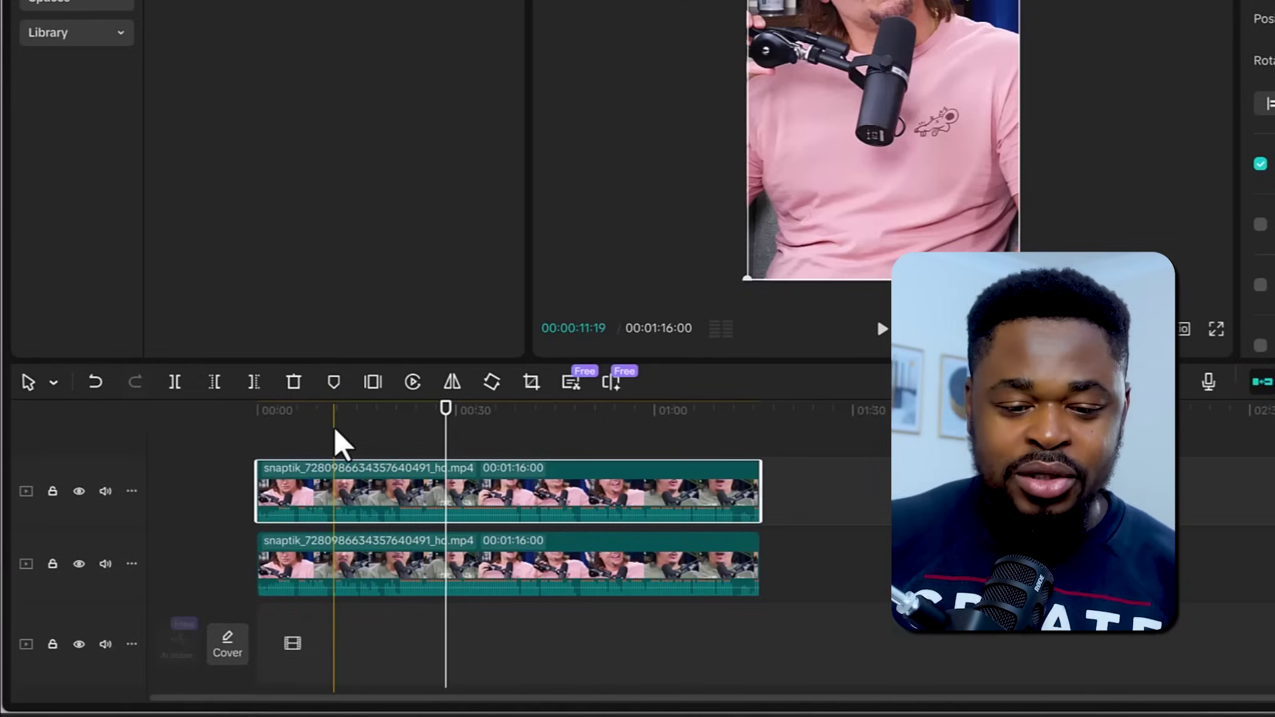
# Step: Play the timeline from the start and split both stacked clips where the first speaker stops, at 00:00:03:19
pyautogui.click(267, 425)
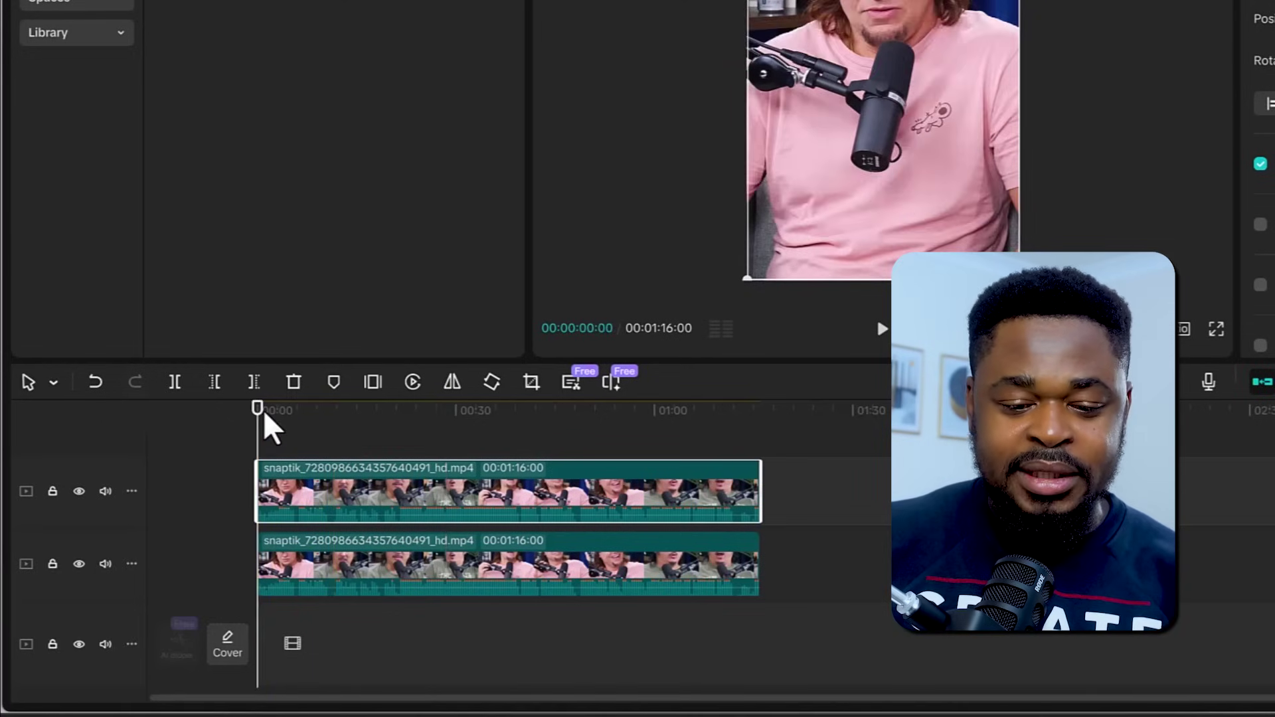
pyautogui.click(881, 329)
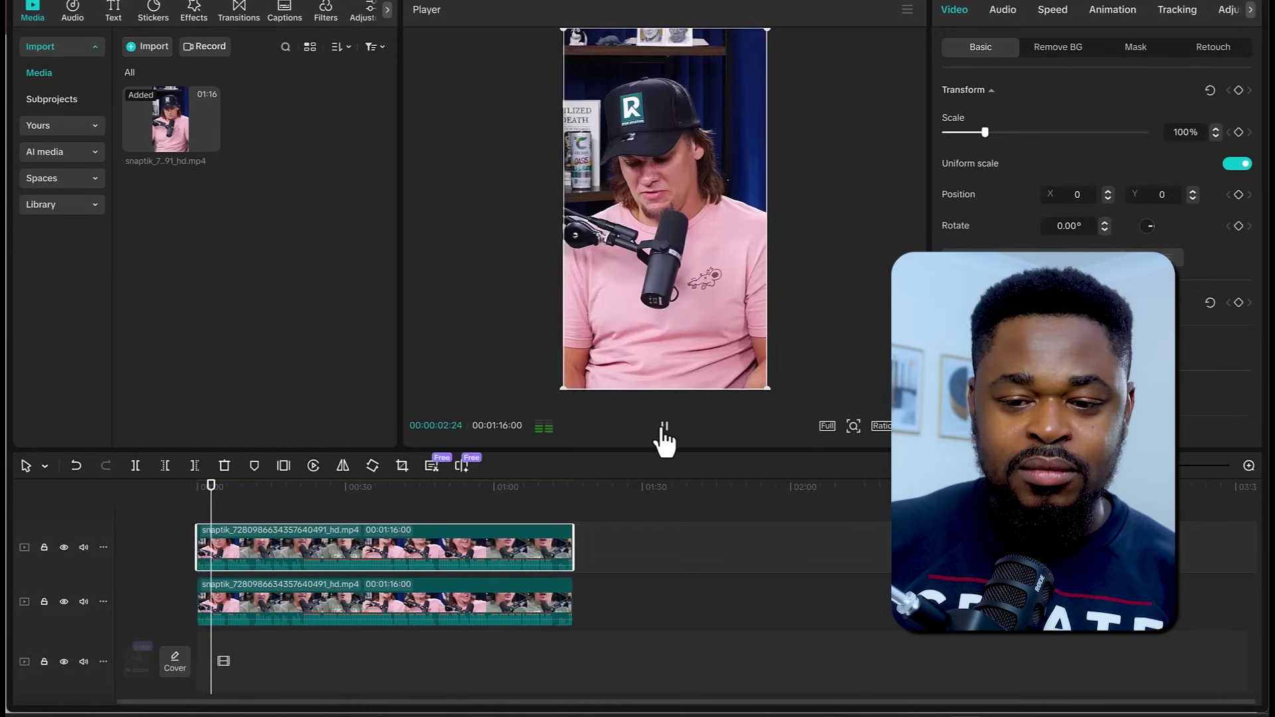
pyautogui.click(662, 430)
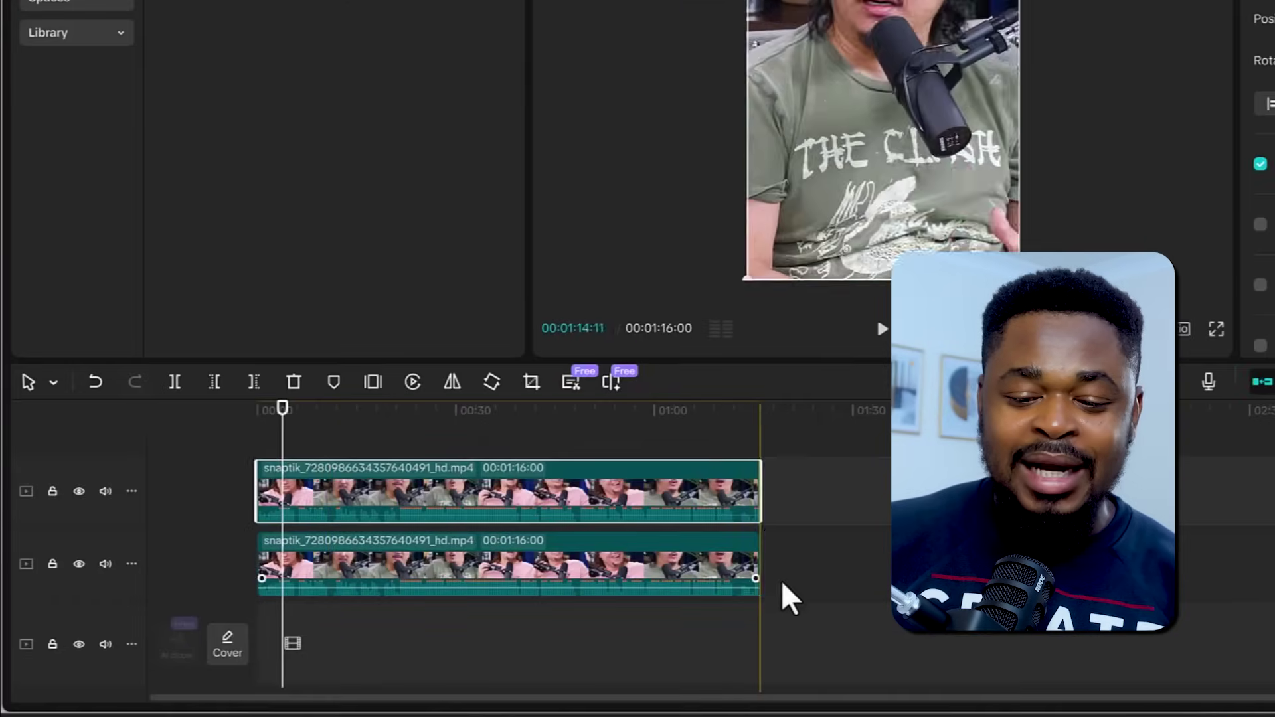
pyautogui.moveTo(827, 576); pyautogui.dragTo(701, 514)
pyautogui.click(236, 427)
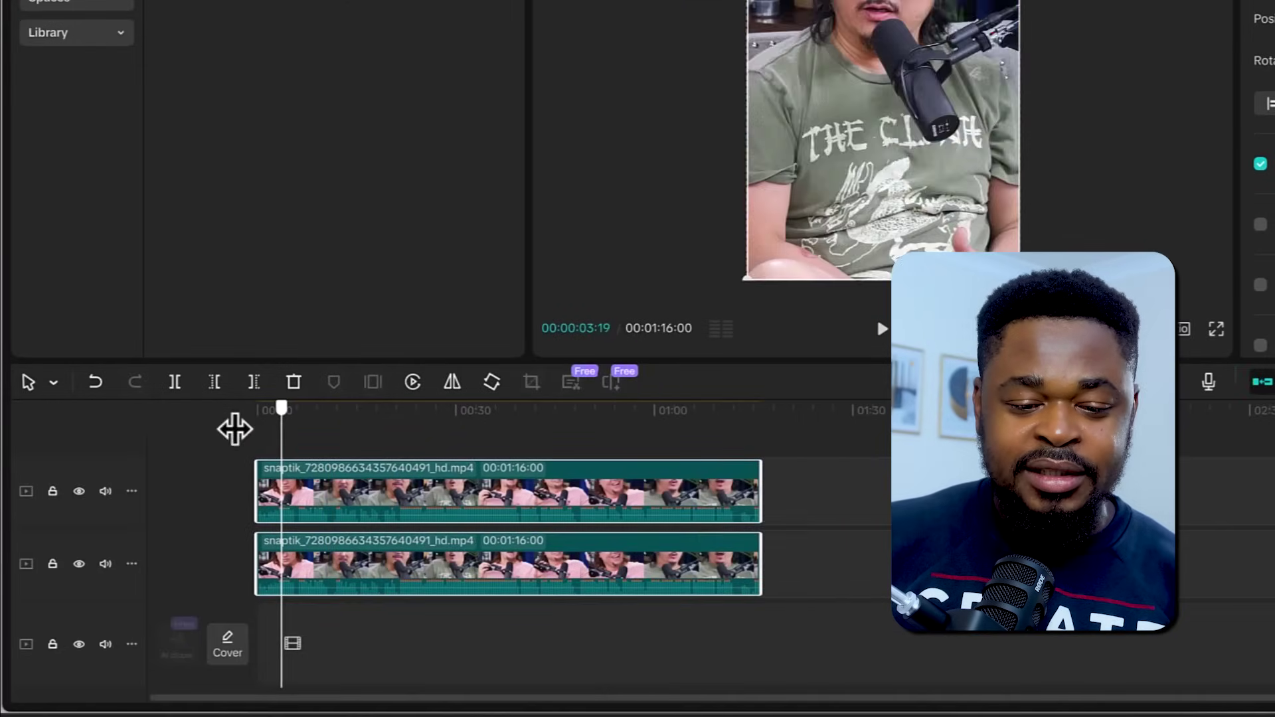
pyautogui.click(175, 382)
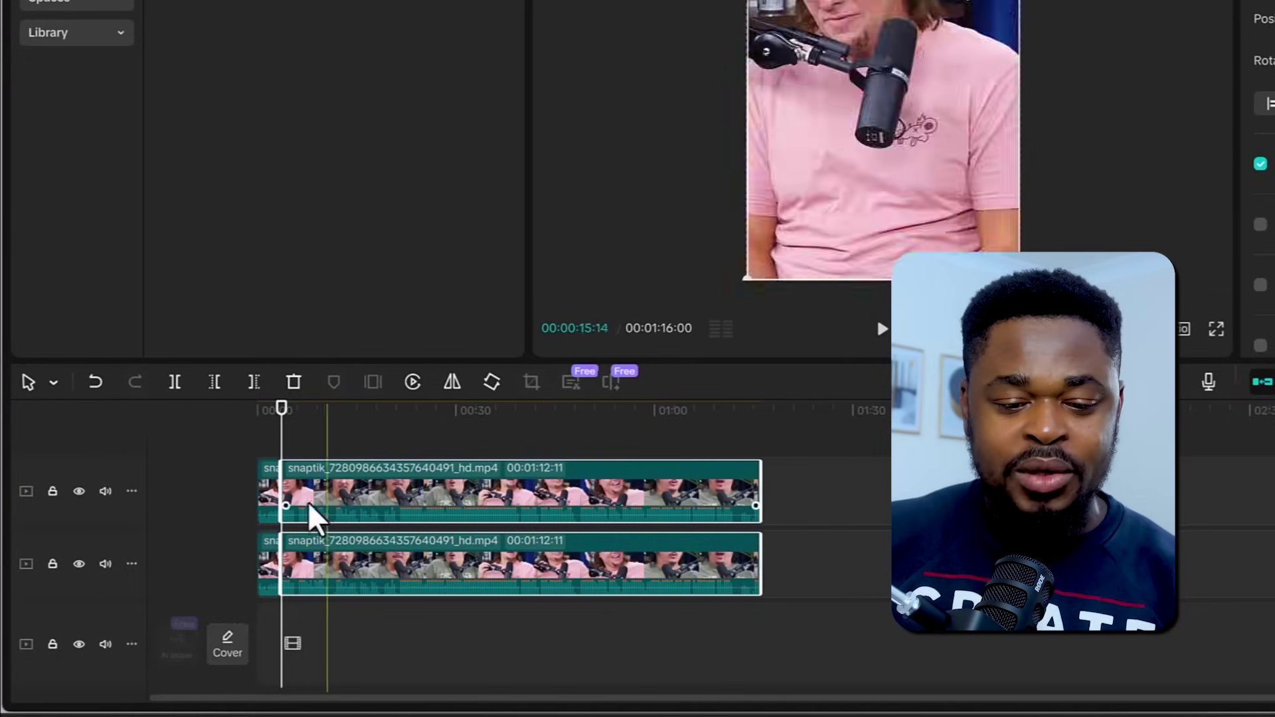
# Step: Delete the short opening segment from the lower overlay track
pyautogui.click(272, 491)
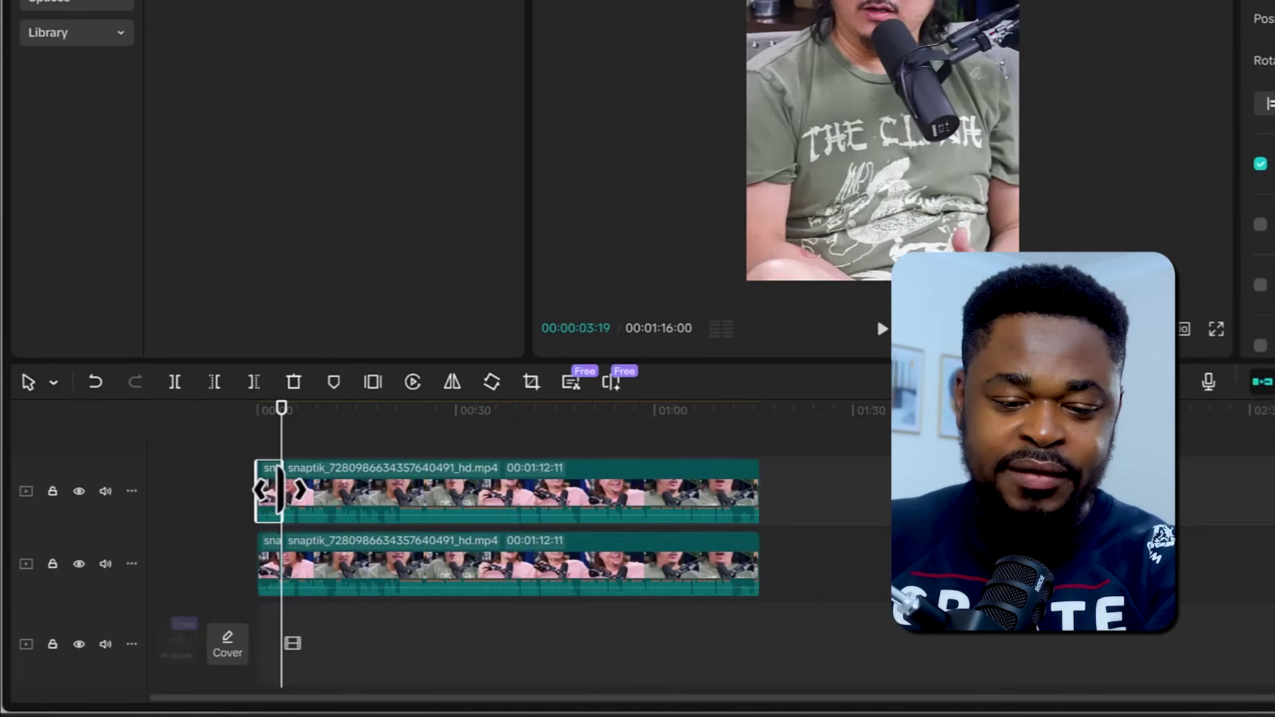
pyautogui.click(269, 563)
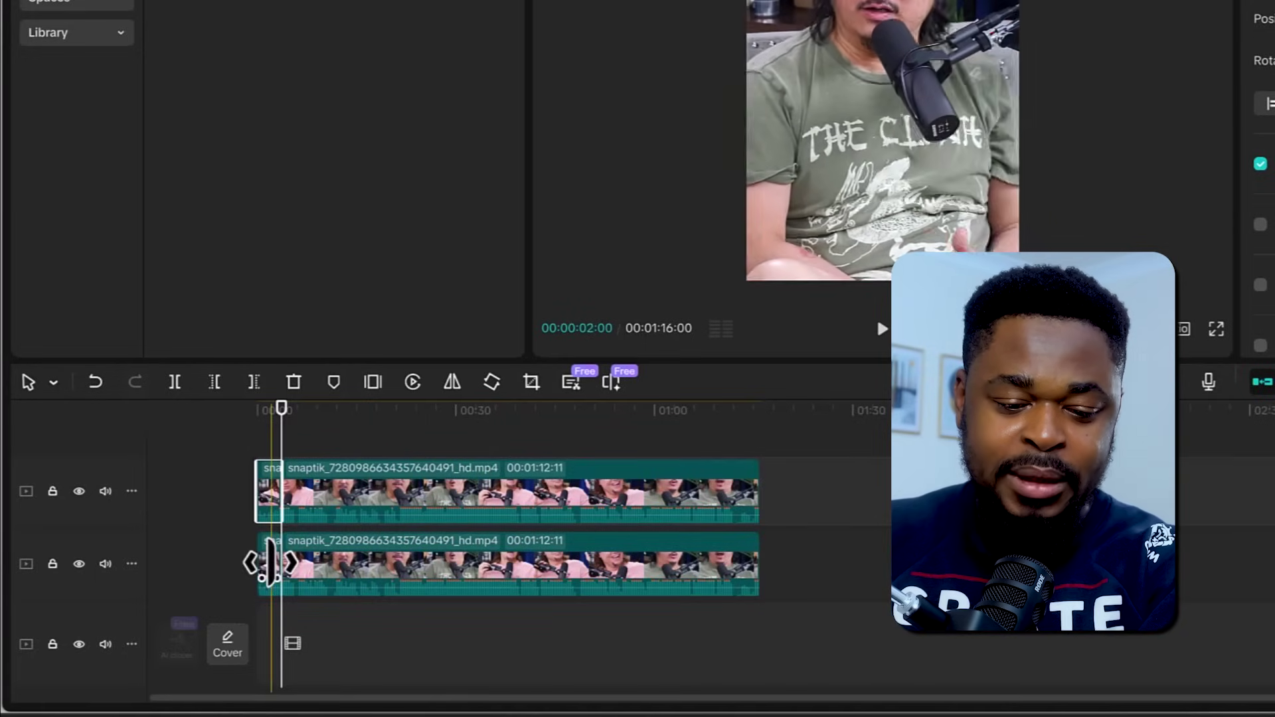
pyautogui.press('Delete')
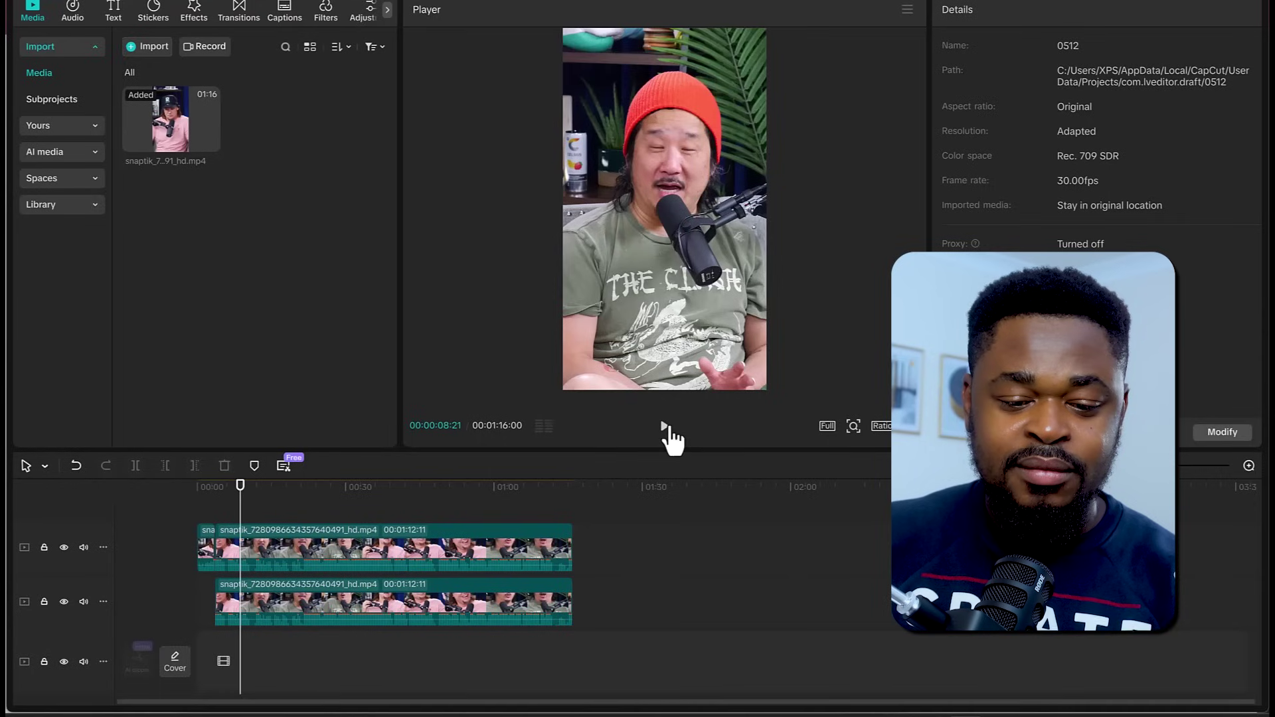
# Step: Split both long clips at 00:00:18:18, where the second speaker finishes, and delete the middle segment from the upper track
pyautogui.click(666, 426)
pyautogui.click(666, 427)
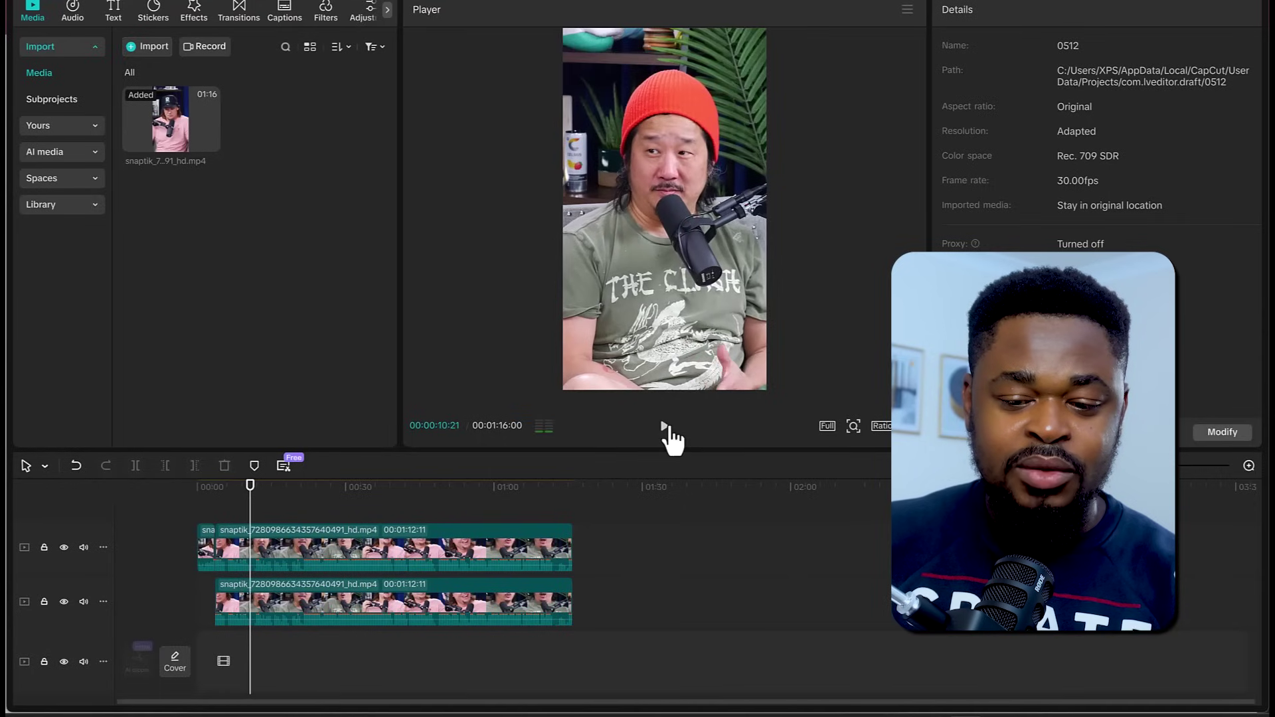
pyautogui.click(666, 426)
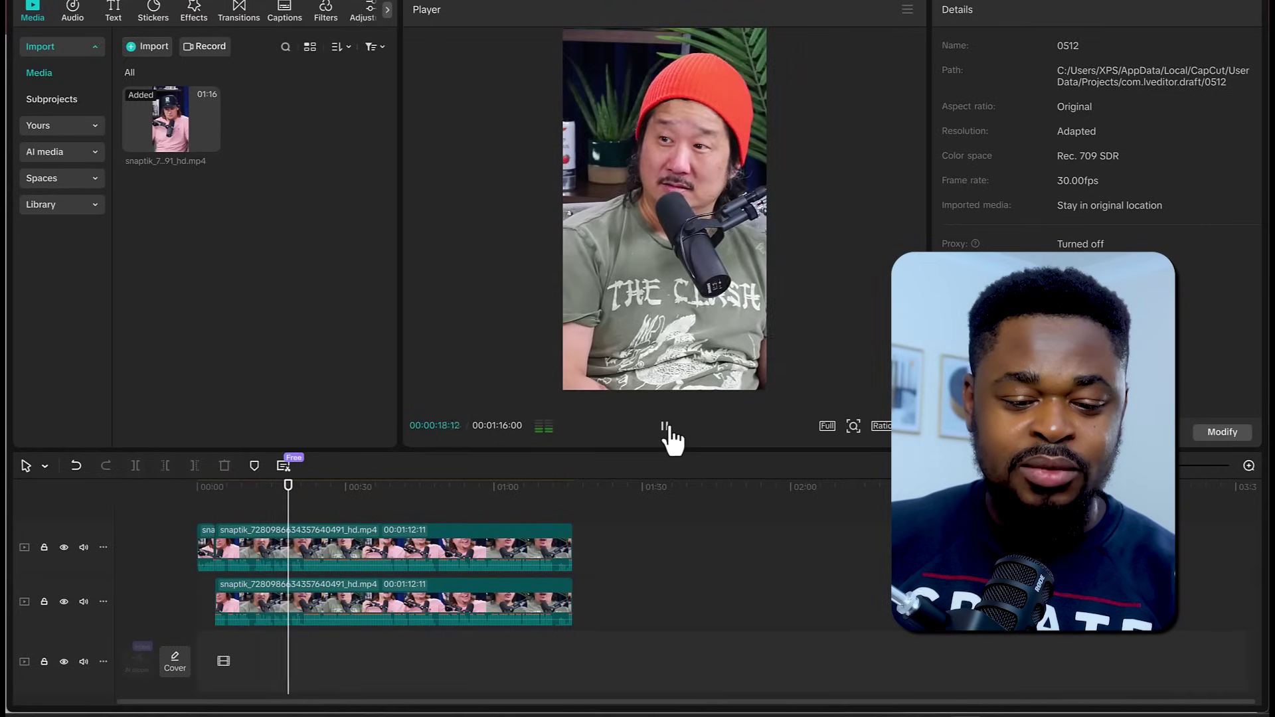
pyautogui.click(667, 435)
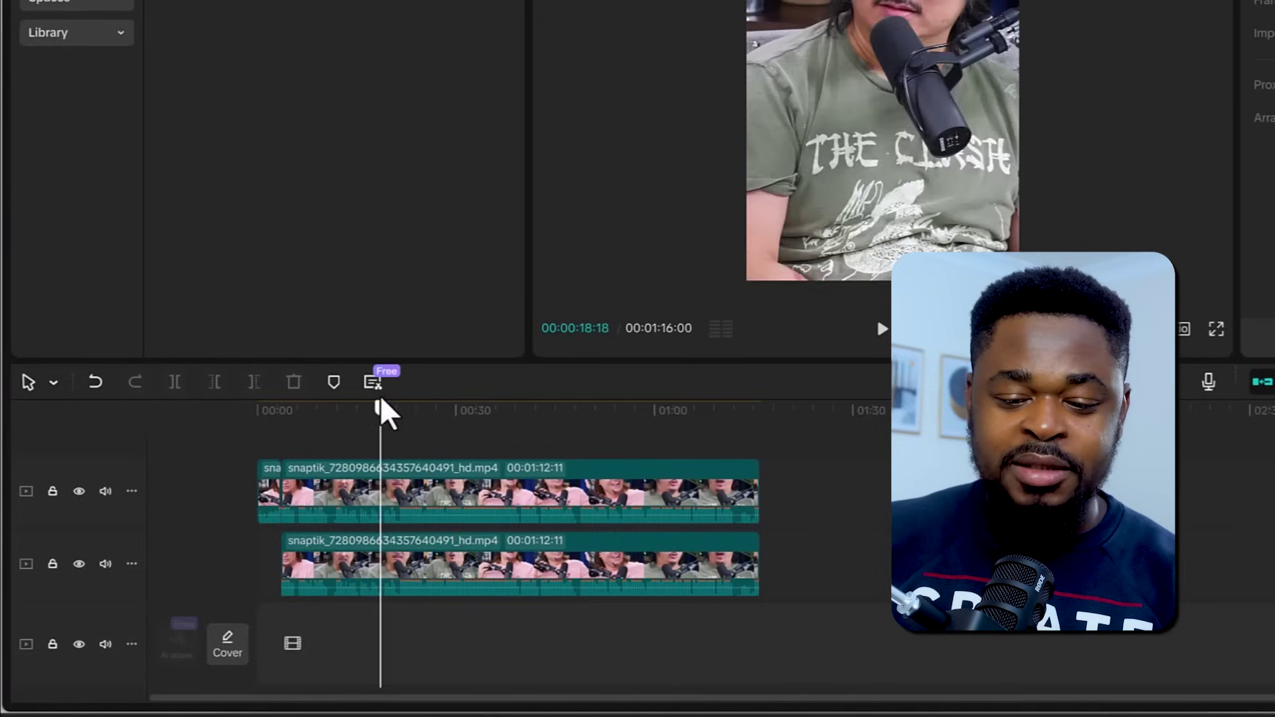
pyautogui.moveTo(823, 544); pyautogui.dragTo(685, 495)
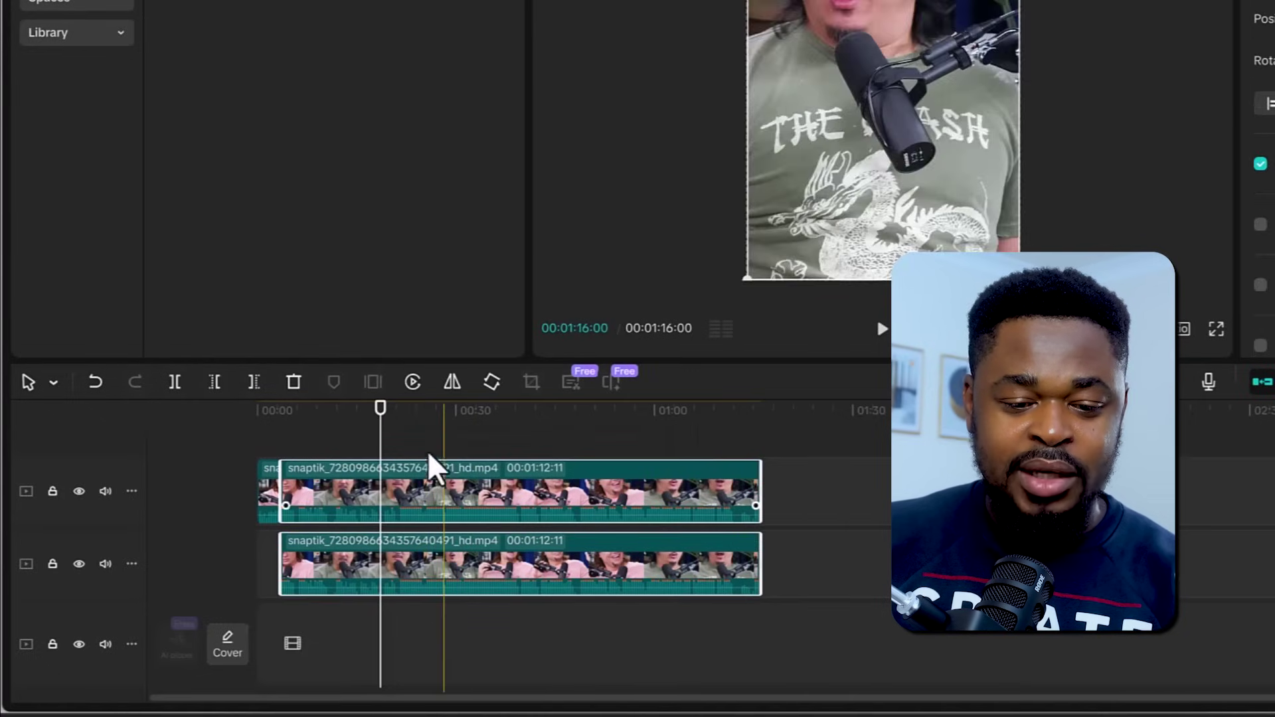
pyautogui.click(184, 391)
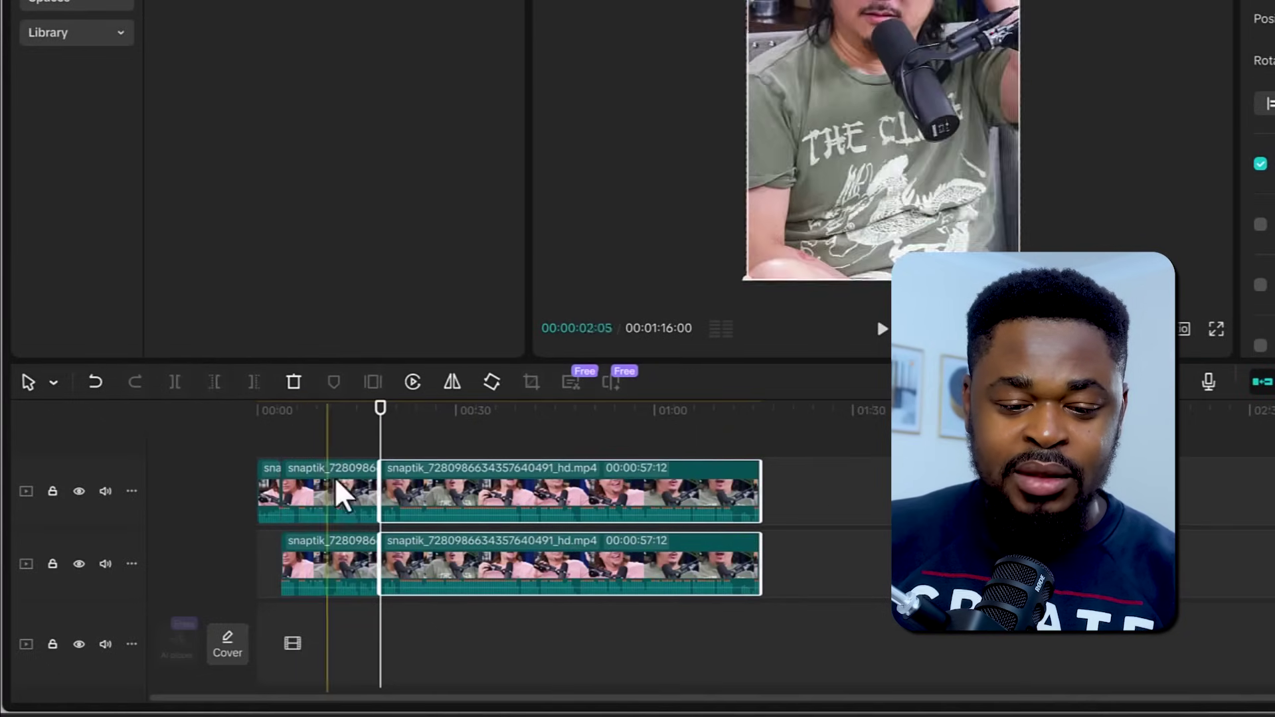
pyautogui.click(341, 496)
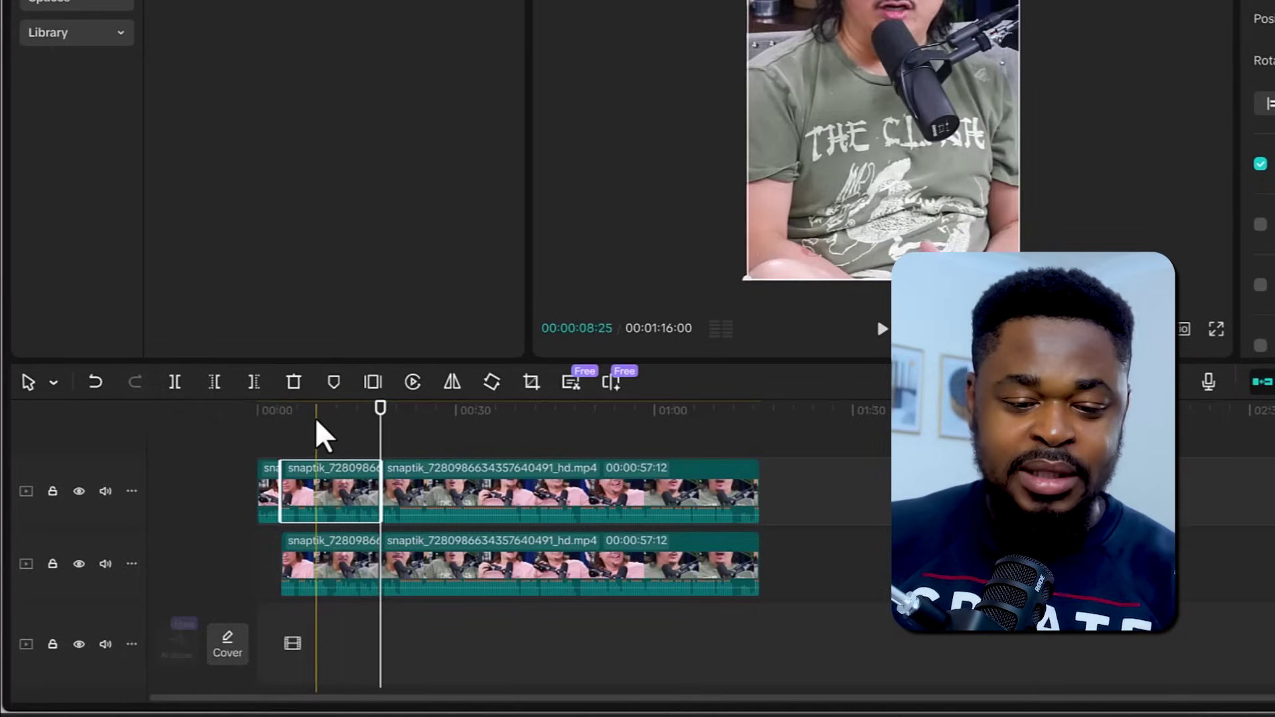
pyautogui.press('Delete')
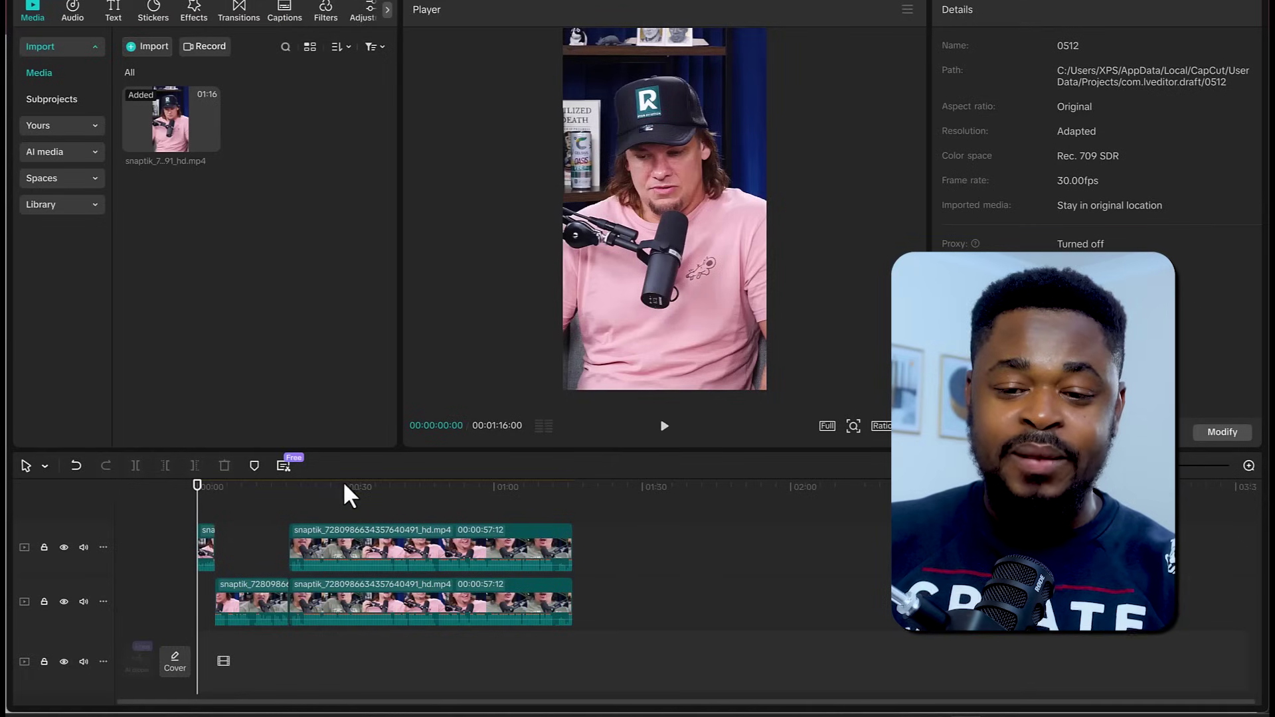
# Step: Play the edited timeline from the beginning to review how the segments alternate between the two speakers' tracks
pyautogui.click(667, 431)
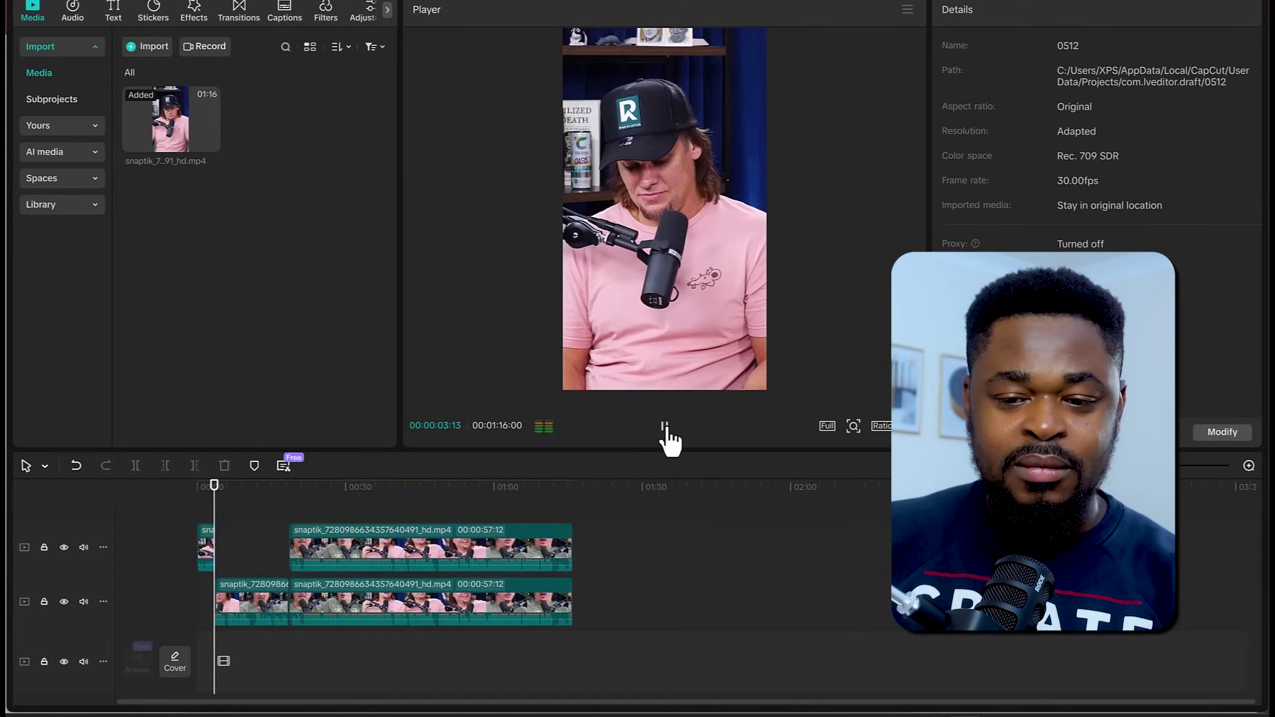
pyautogui.click(666, 430)
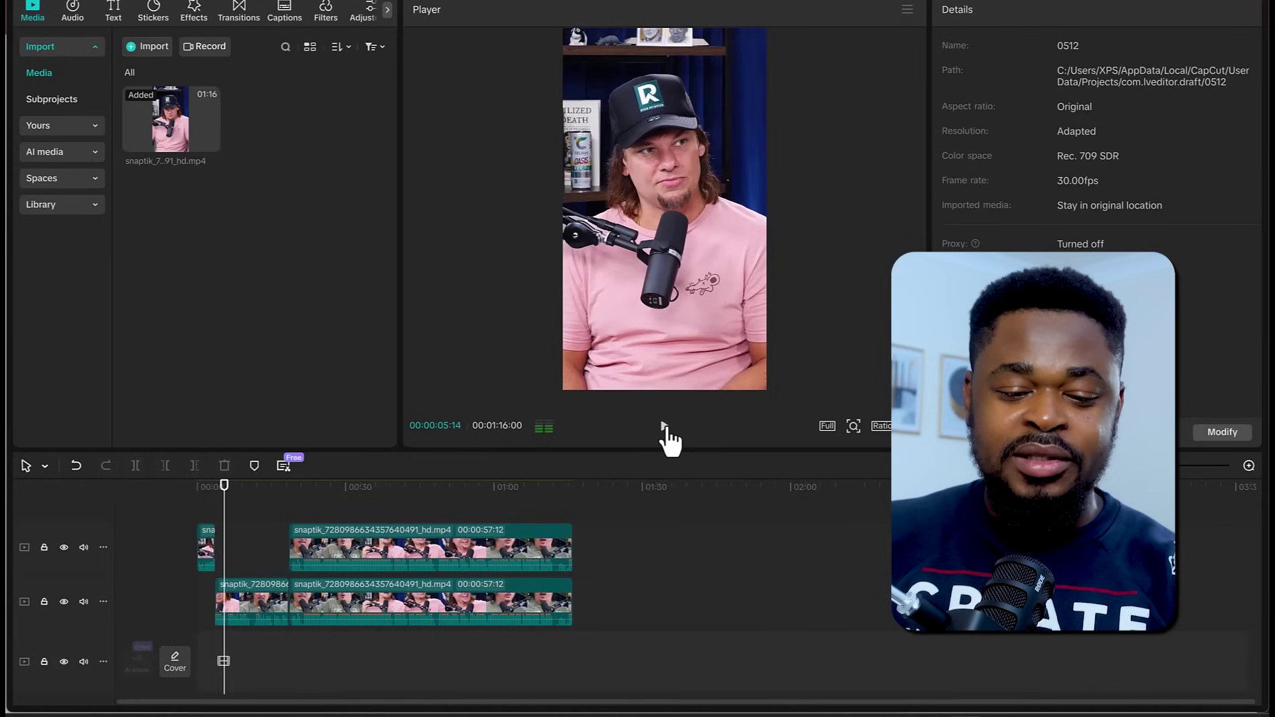
pyautogui.click(666, 430)
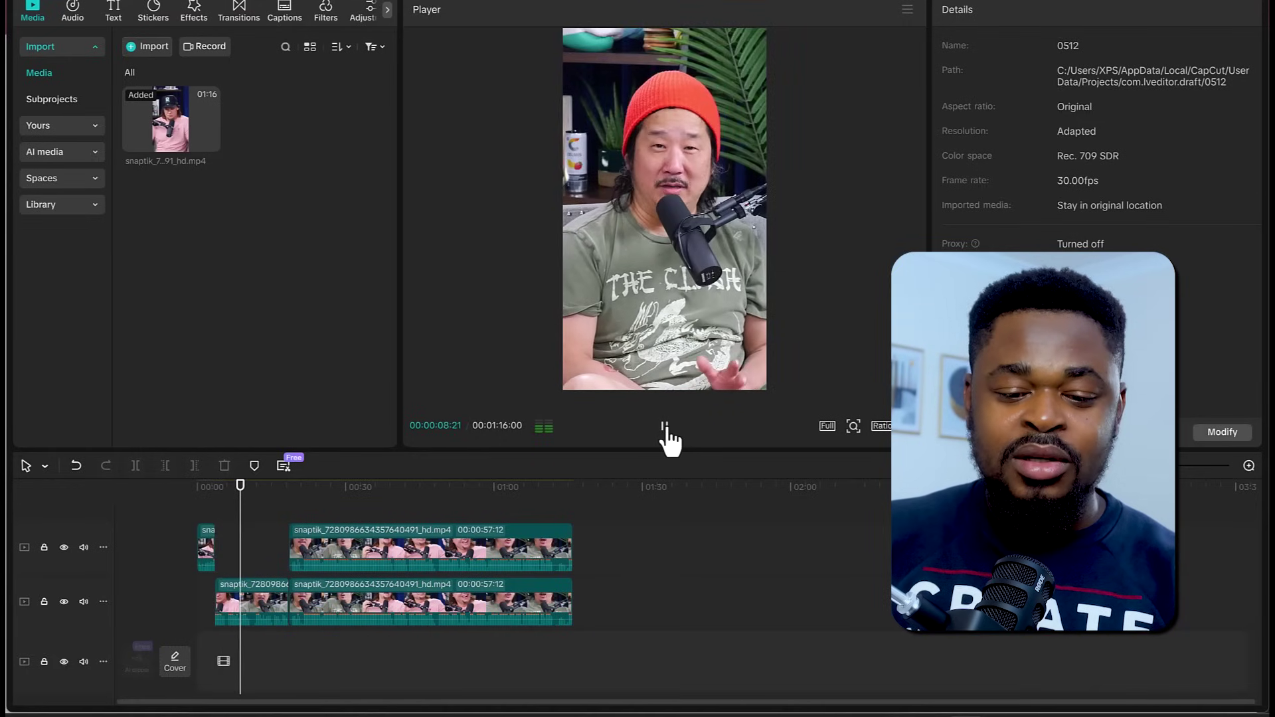
pyautogui.click(667, 430)
pyautogui.moveTo(299, 487)
pyautogui.mouseDown()
pyautogui.moveTo(322, 485)
pyautogui.moveTo(306, 482)
pyautogui.mouseUp()
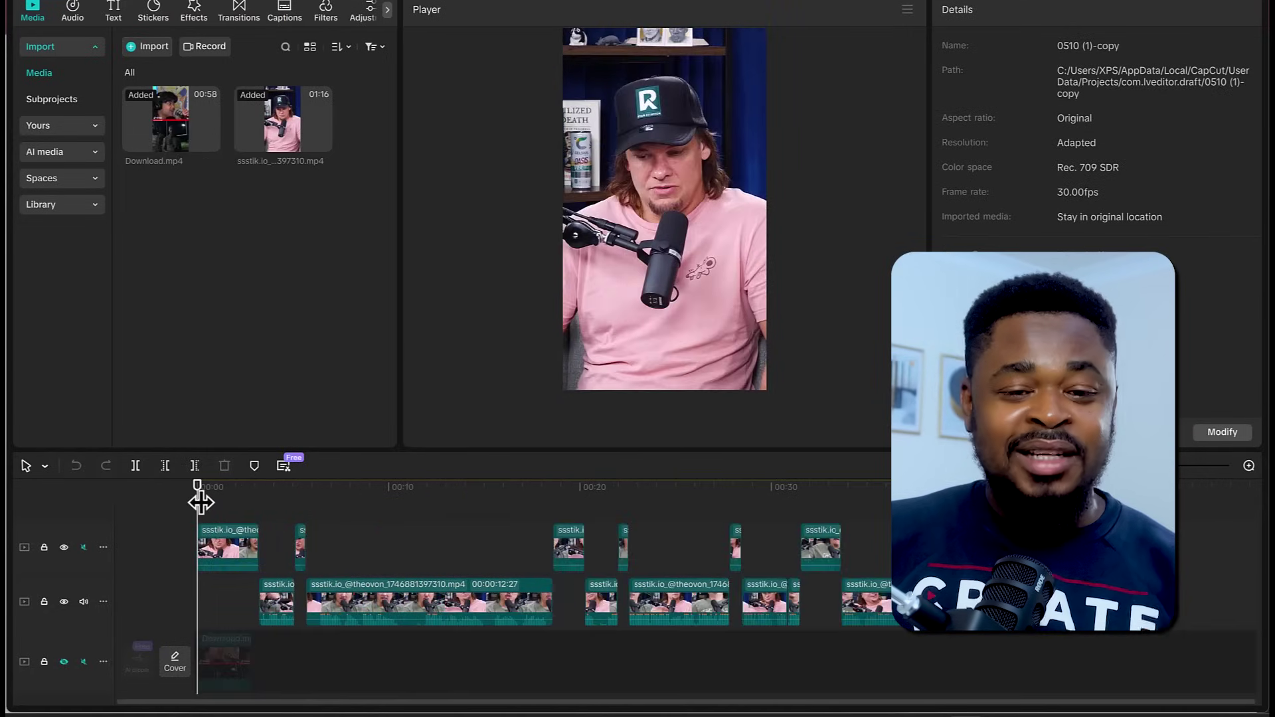
# Step: Scrub the fully cut timeline of project 0510 (1)-copy from the start to about 00:00:25:02
pyautogui.moveTo(200, 502); pyautogui.dragTo(675, 501)
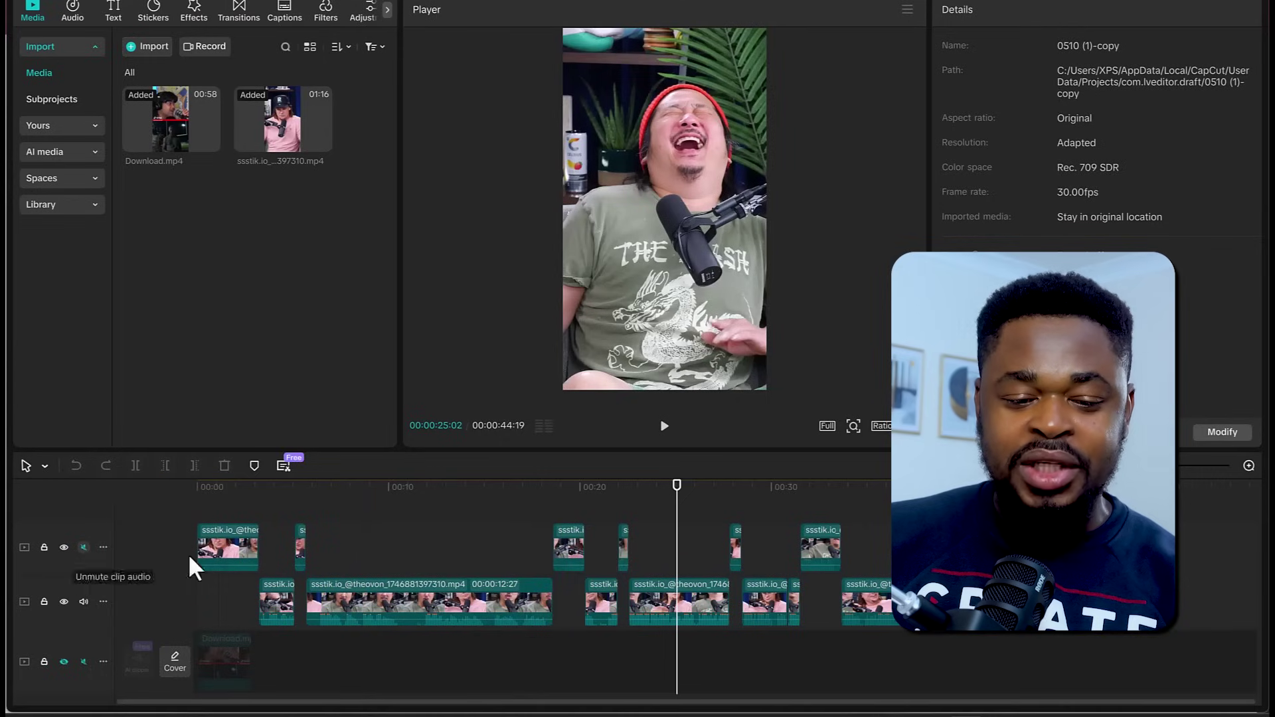
# Step: Unmute the upper overlay track, place the playhead at 00:00:01:22, and mute the lower overlay track
pyautogui.click(82, 547)
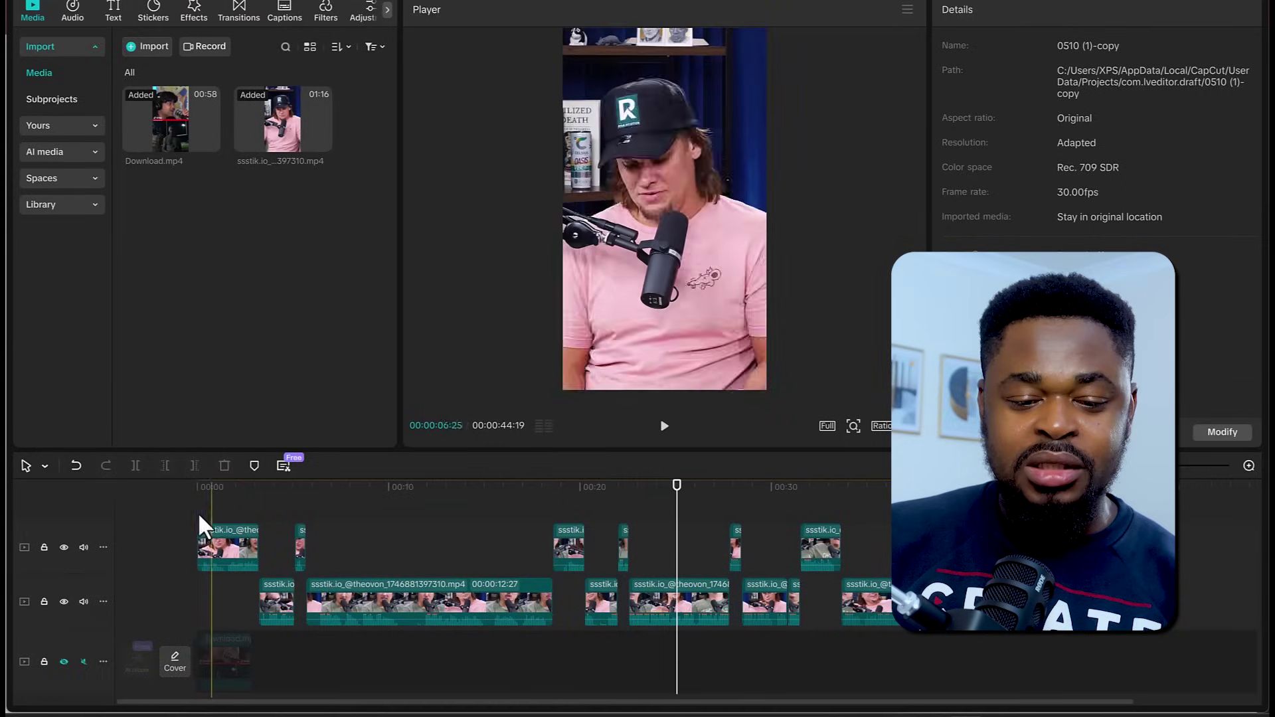
pyautogui.click(217, 489)
pyautogui.moveTo(216, 488)
pyautogui.mouseDown()
pyautogui.moveTo(227, 510)
pyautogui.moveTo(285, 509)
pyautogui.moveTo(224, 506)
pyautogui.mouseUp()
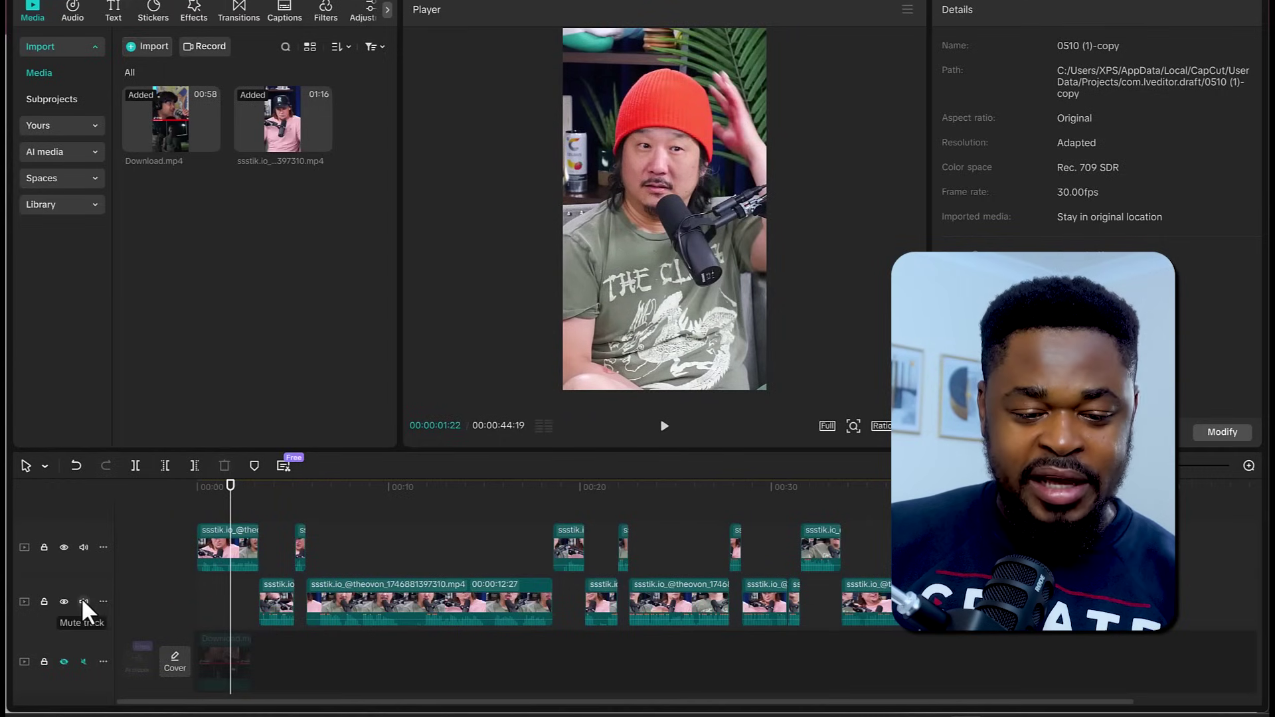
pyautogui.click(83, 602)
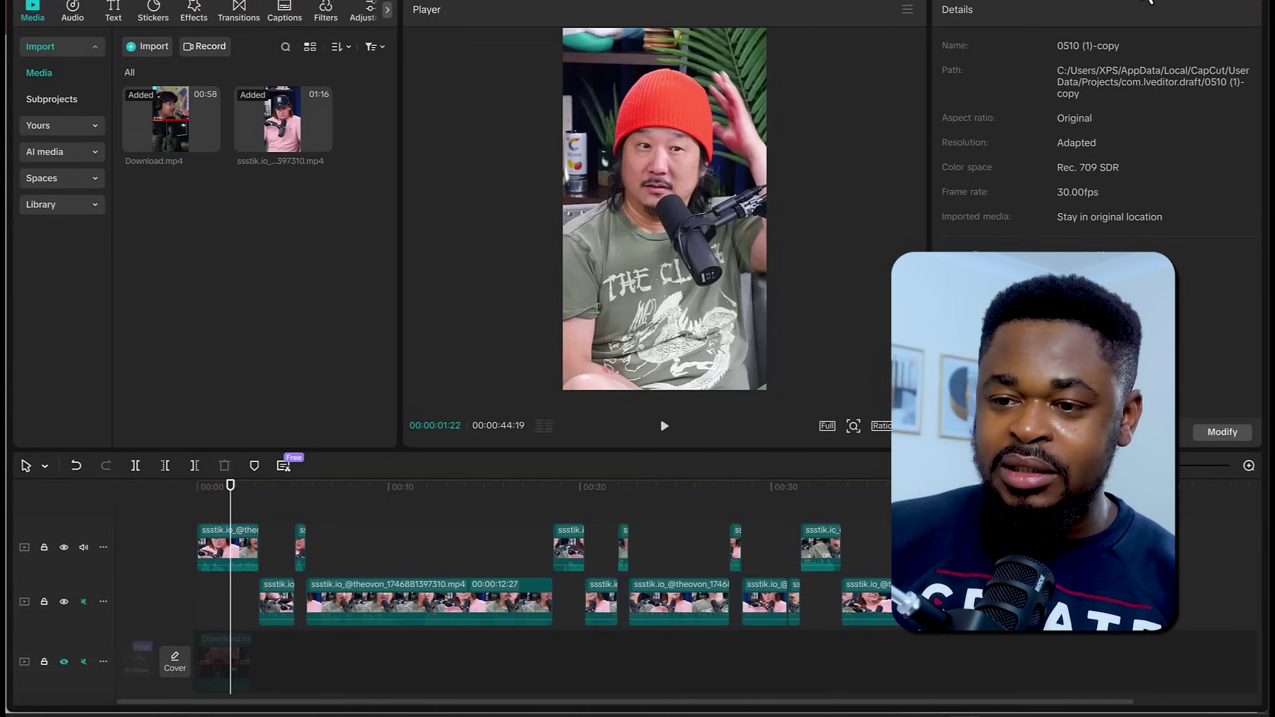
# Step: Export the project as audio only, with video turned off, in MP3 format under the name pod 1, and close the export dialog
pyautogui.hotkey('ctrl', 'e')
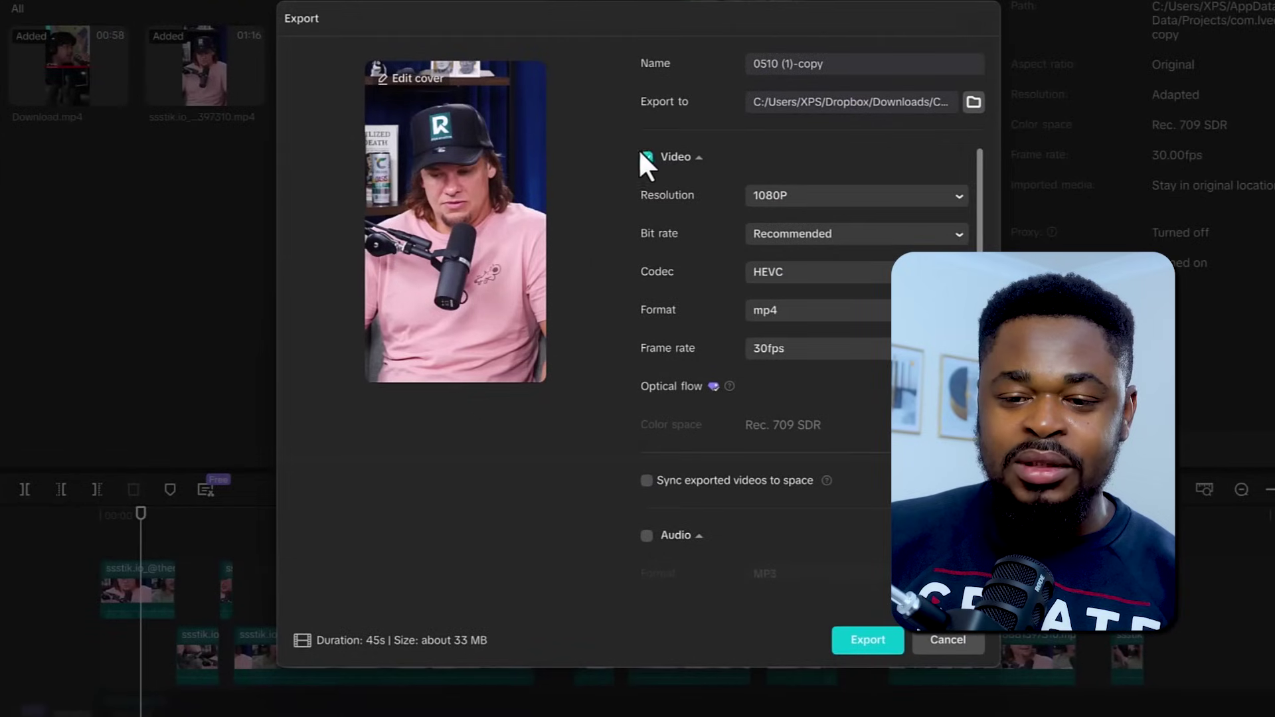
pyautogui.click(646, 158)
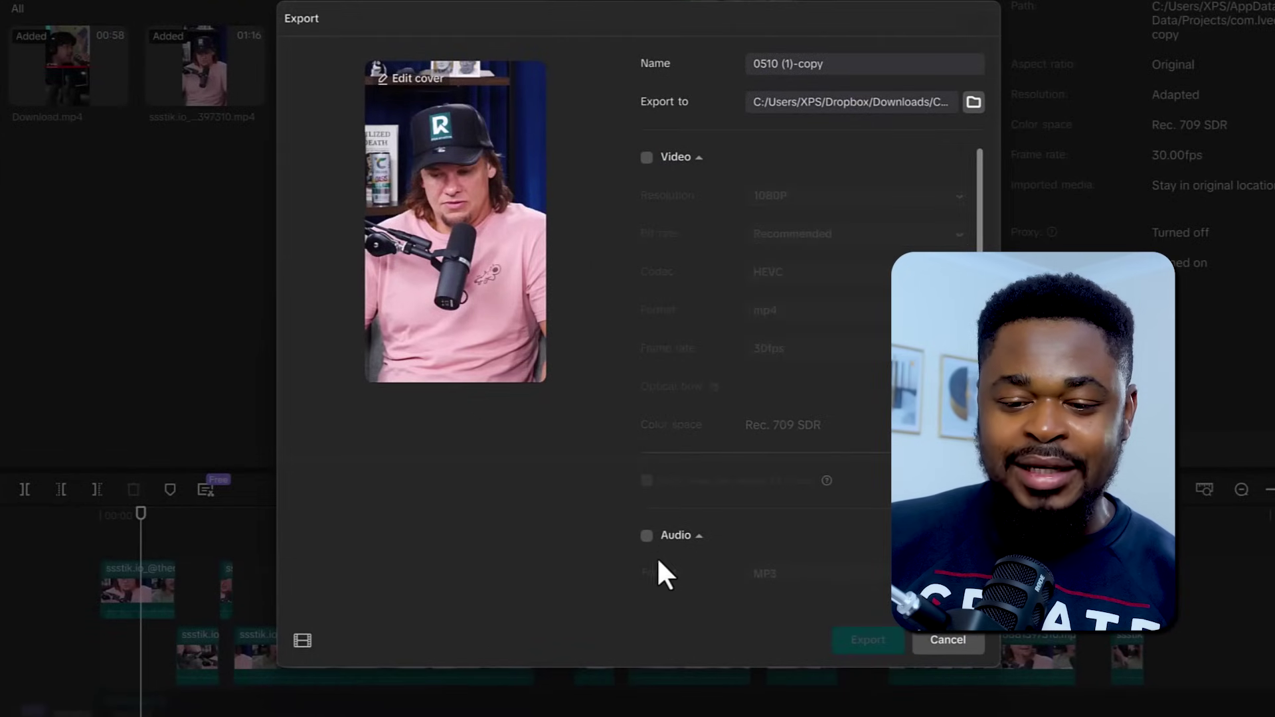
pyautogui.click(647, 536)
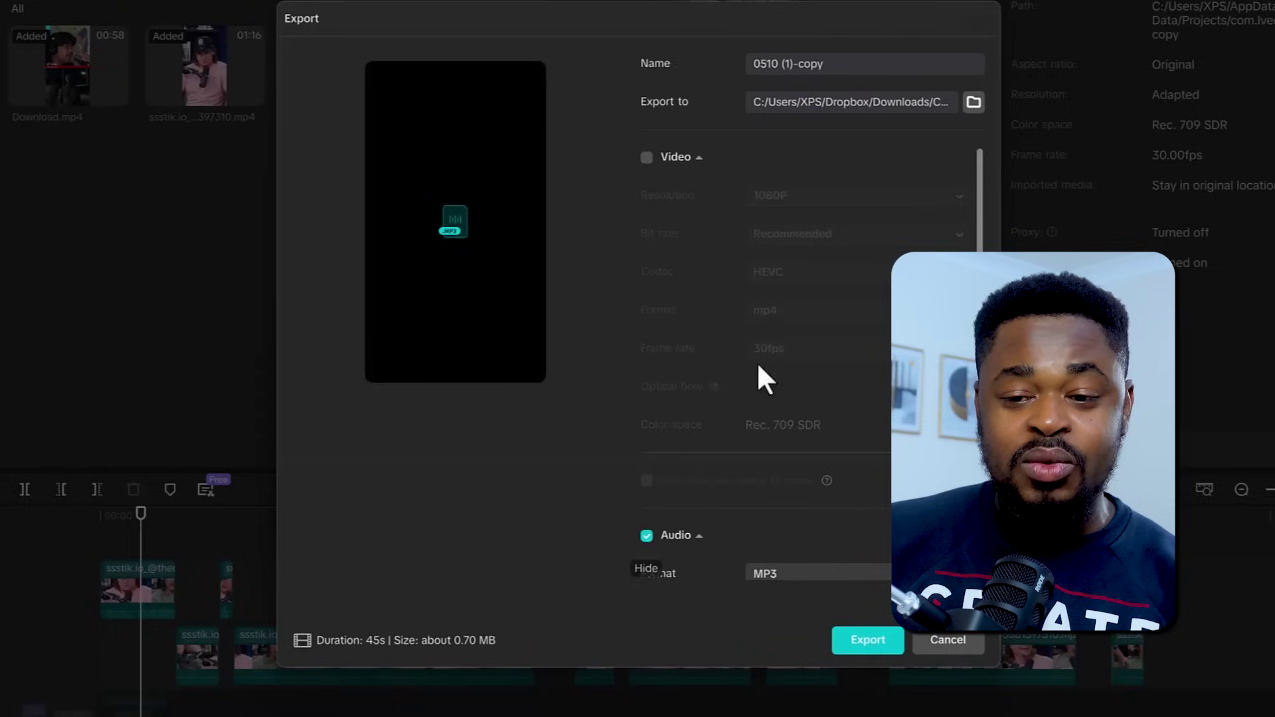
pyautogui.hotkey('ctrl', 'a')
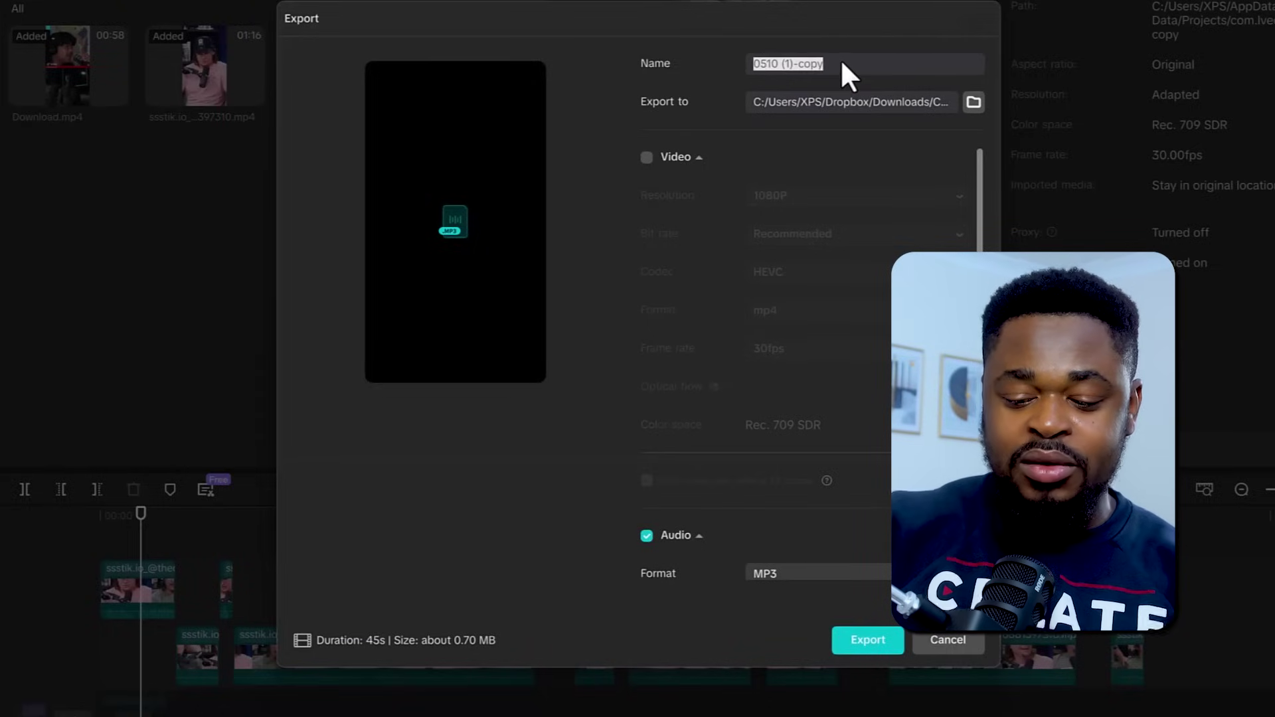
pyautogui.write('pod 1')
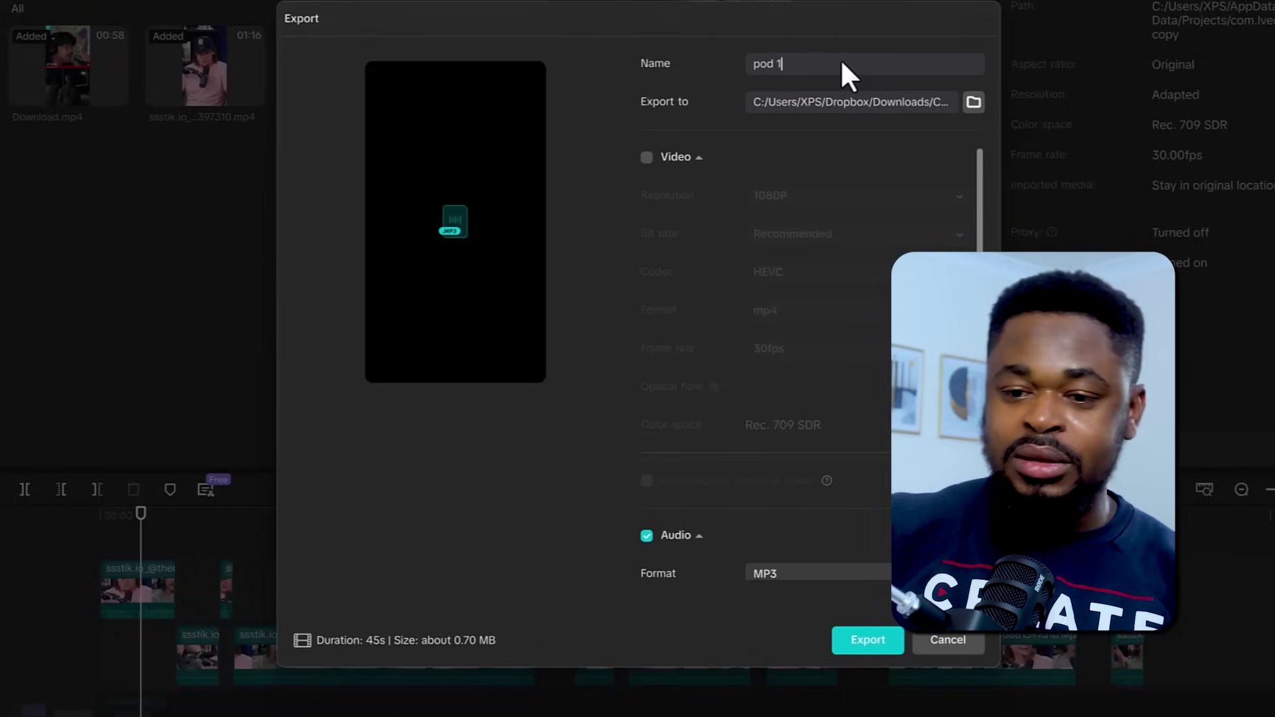
pyautogui.click(853, 642)
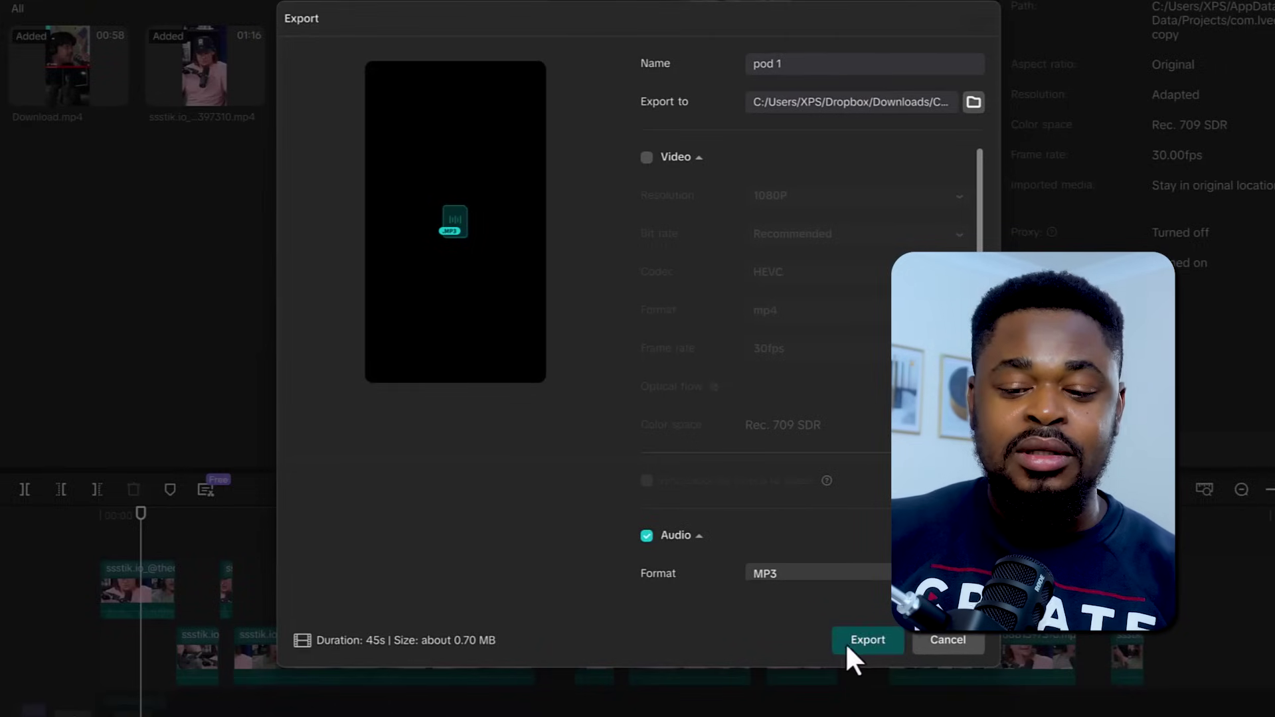
pyautogui.click(945, 639)
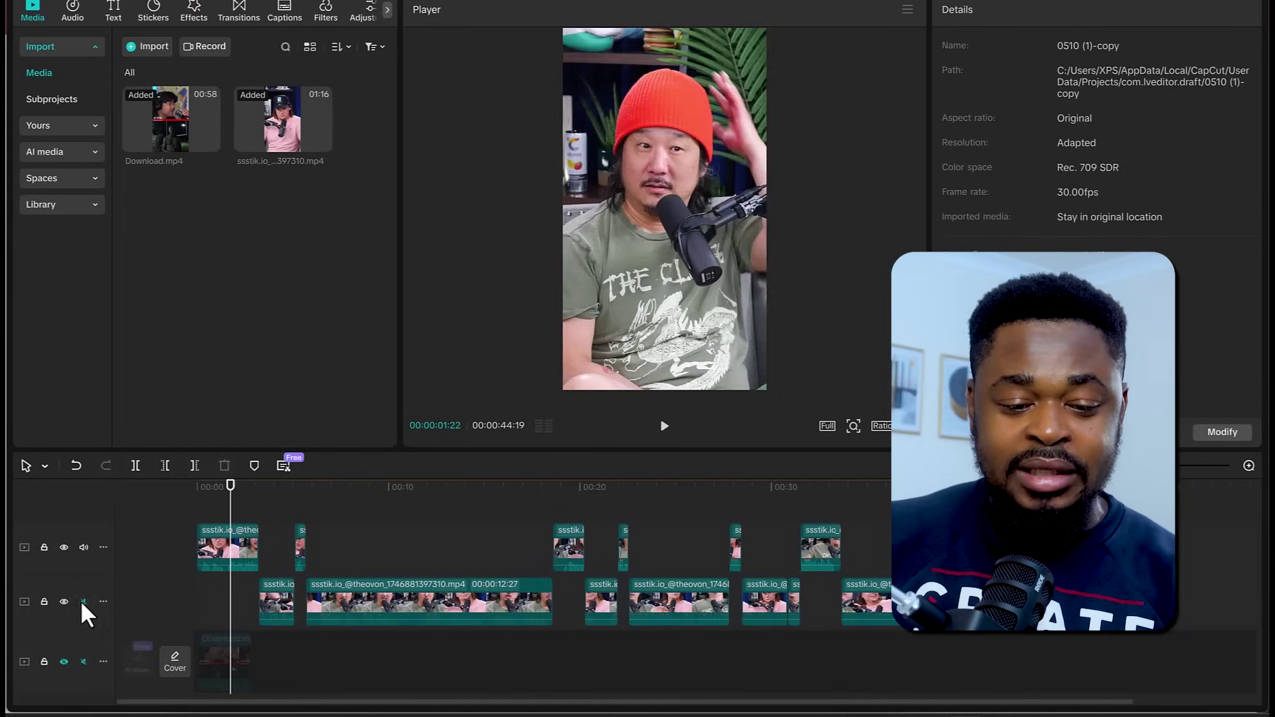
# Step: Unmute the lower overlay track, mute the upper one, and move the playhead to 00:00:11:16
pyautogui.click(83, 601)
pyautogui.click(83, 547)
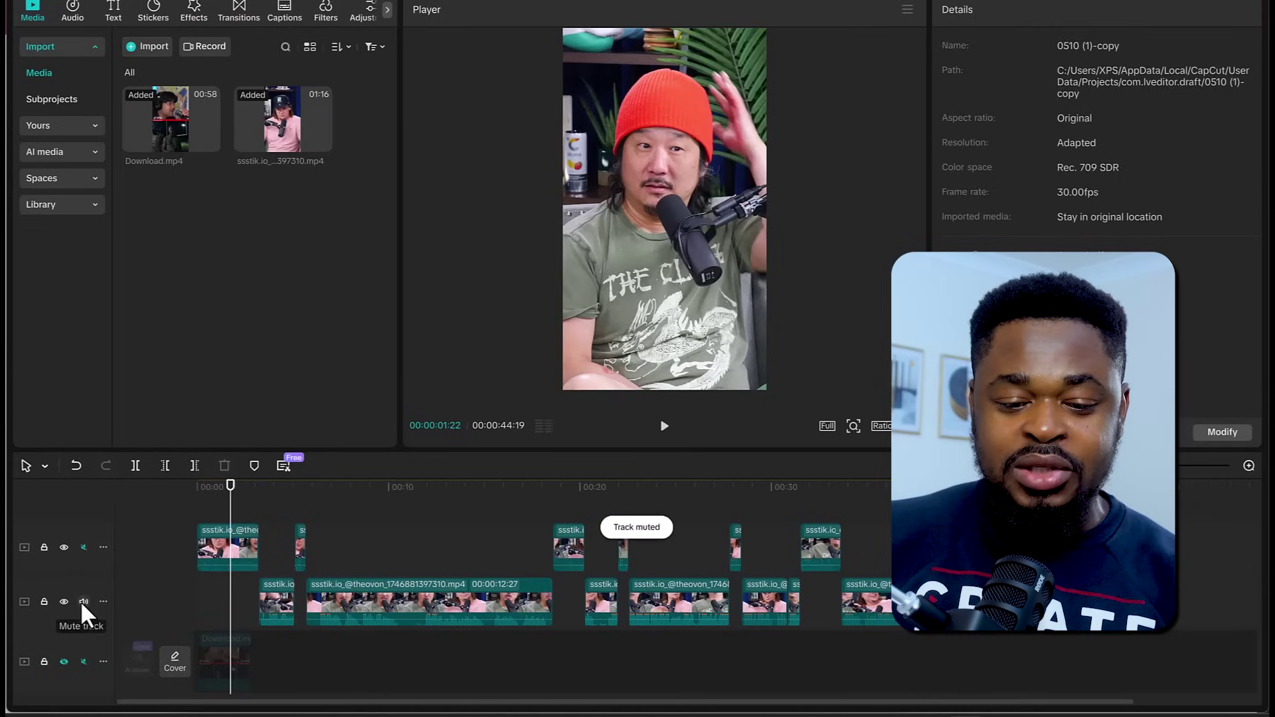
pyautogui.moveTo(277, 505); pyautogui.dragTo(418, 532)
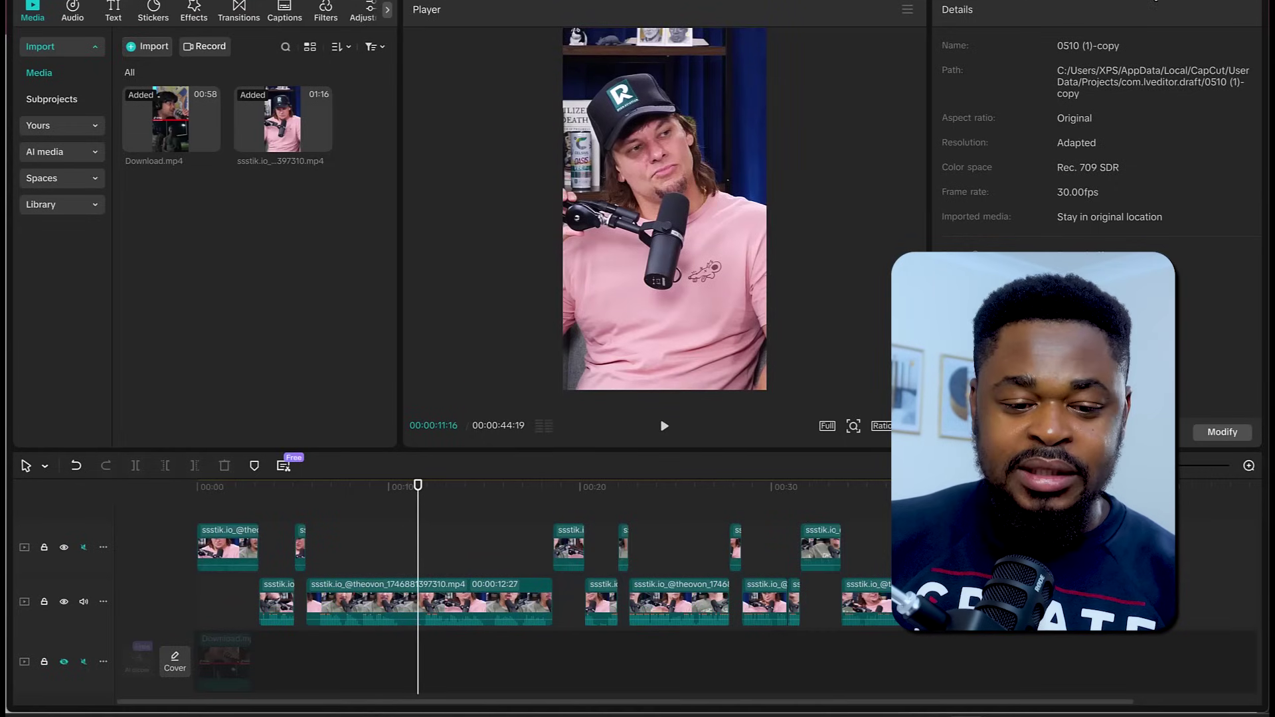
# Step: Prepare an audio-only MP3 export named pod 2 for the lower track, and cancel the export dialog
pyautogui.click(1132, 17)
pyautogui.hotkey('ctrl', 'a')
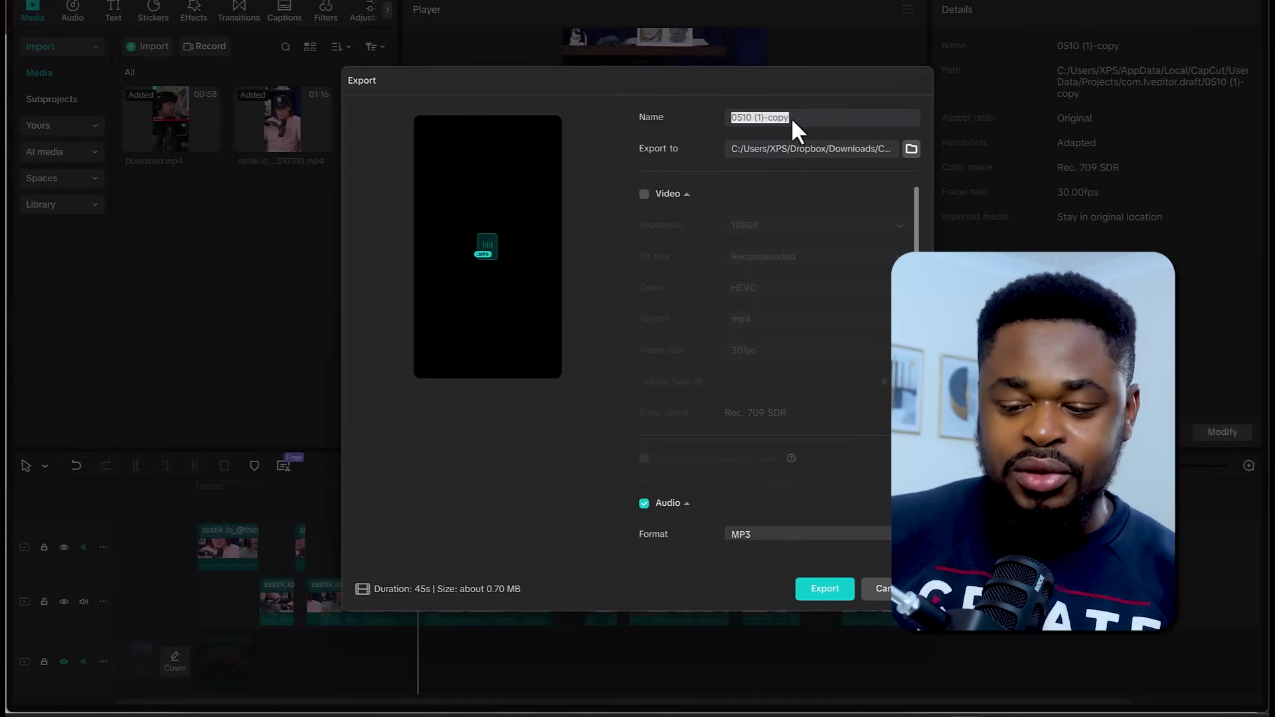
pyautogui.write('pod 2')
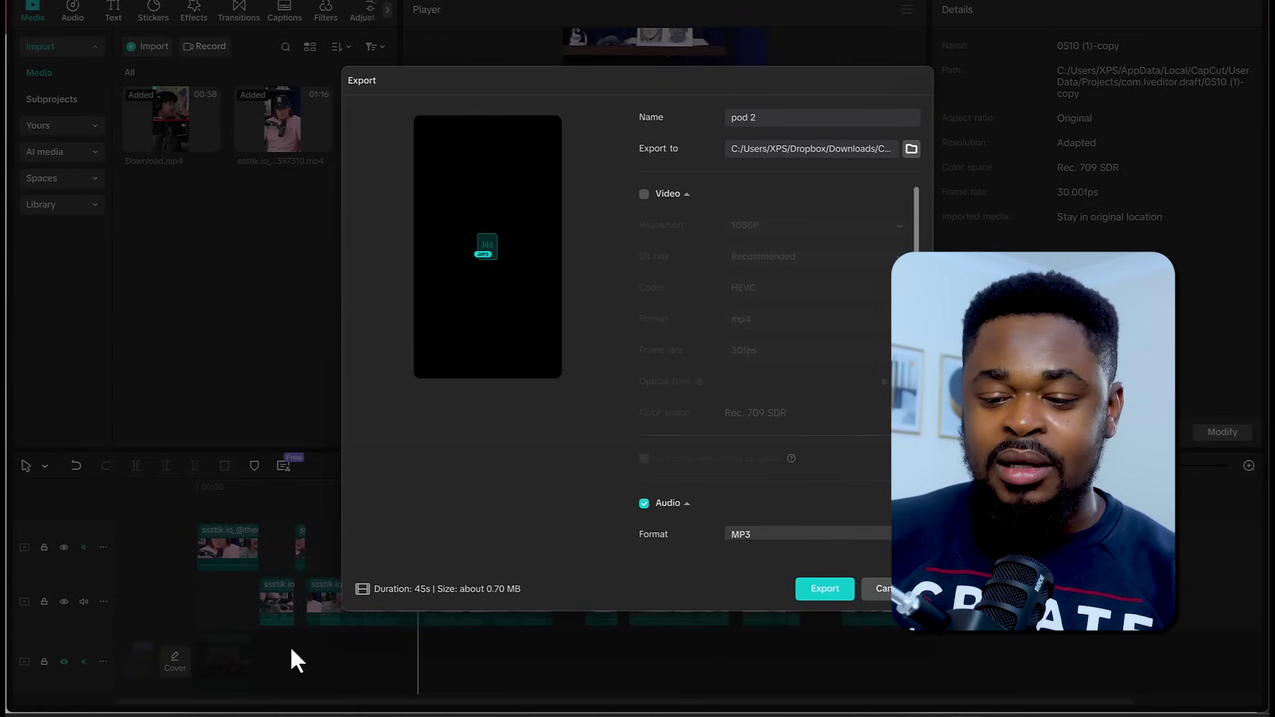
pyautogui.click(875, 588)
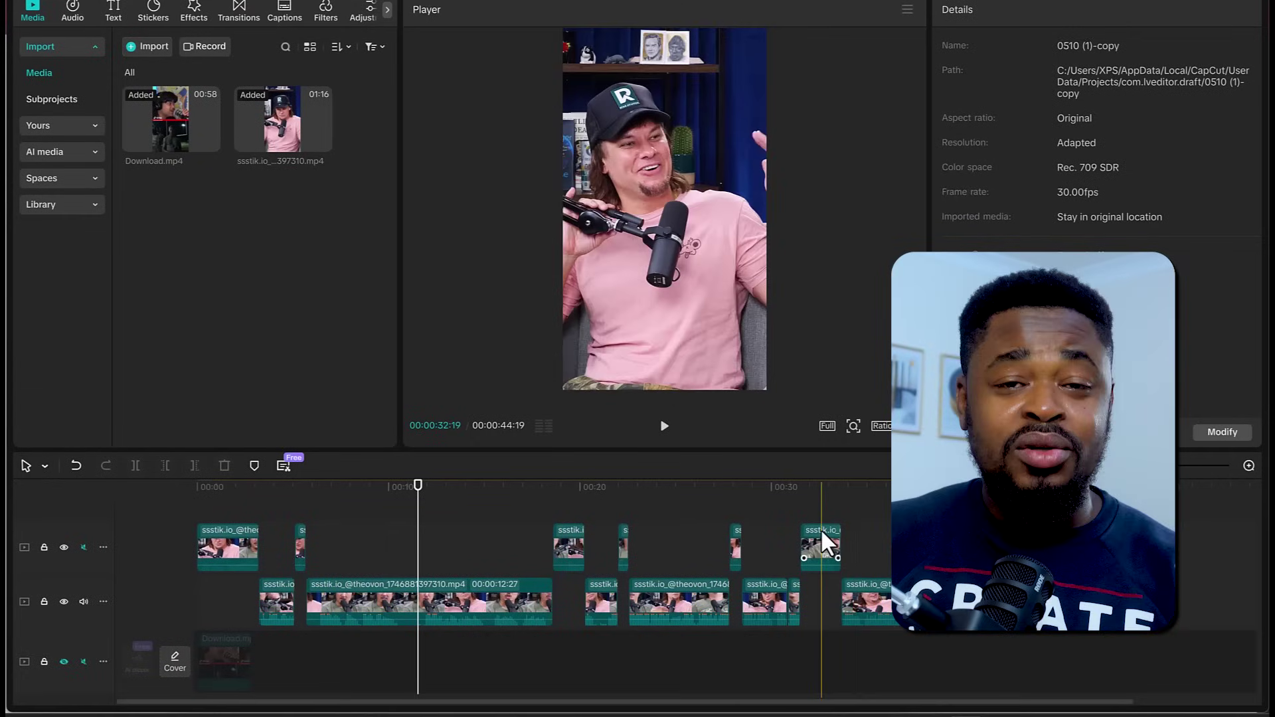
# Step: Switch to ChatGPT and choose GPT-4o as the model
pyautogui.click(344, 511)
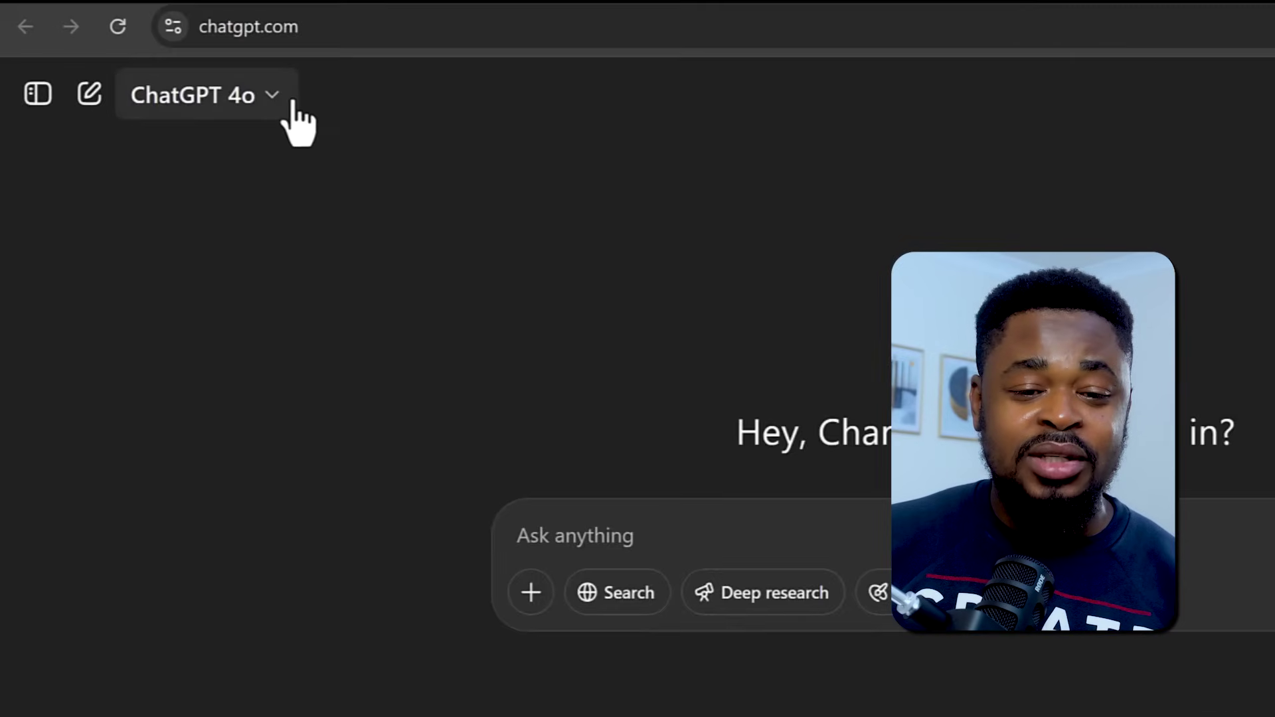
pyautogui.click(286, 100)
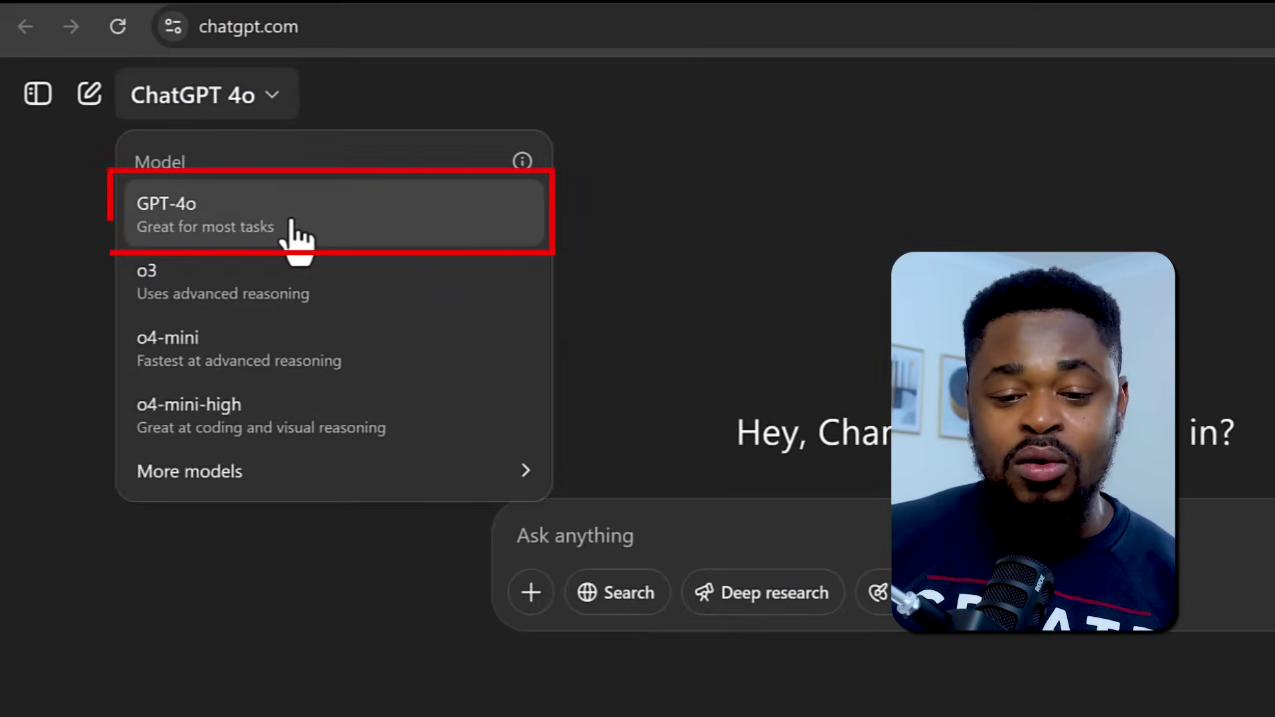
pyautogui.click(667, 330)
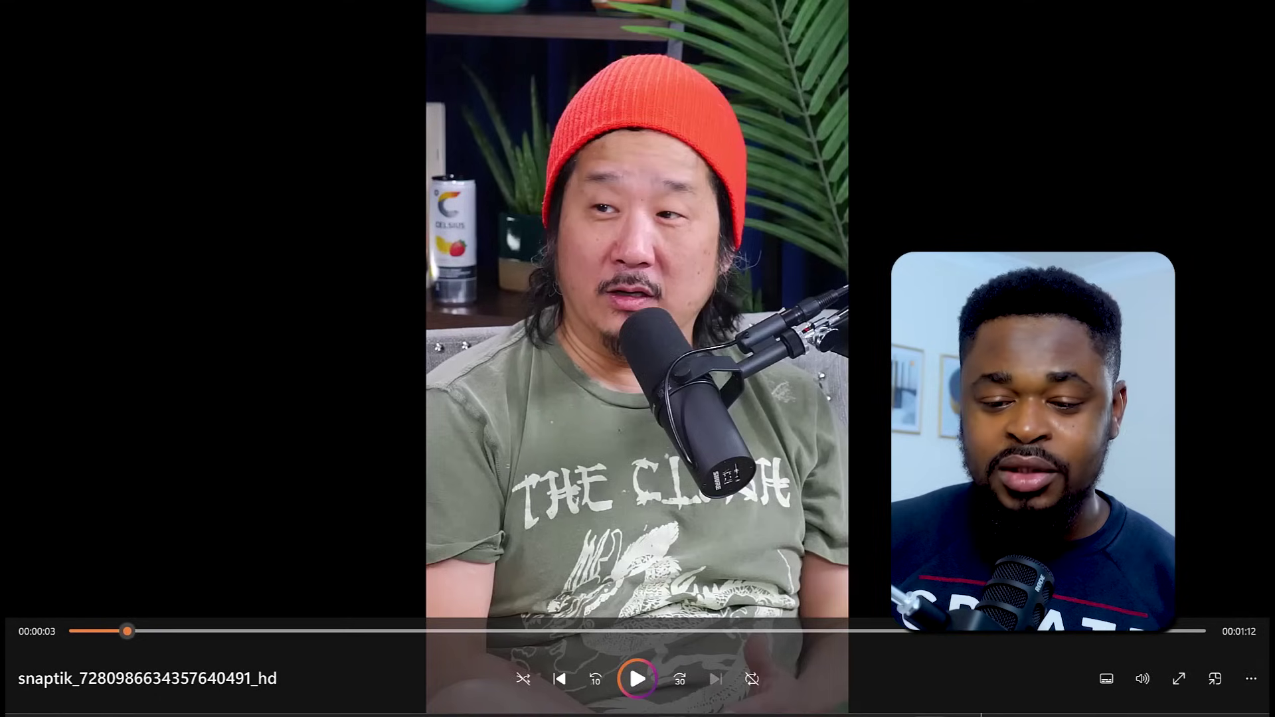
# Step: Snip the paused video frame of the speaker in the orange beanie with Snipping Tool, and advance the clip towards the other speaker
pyautogui.hotkey('alt', 'Tab')
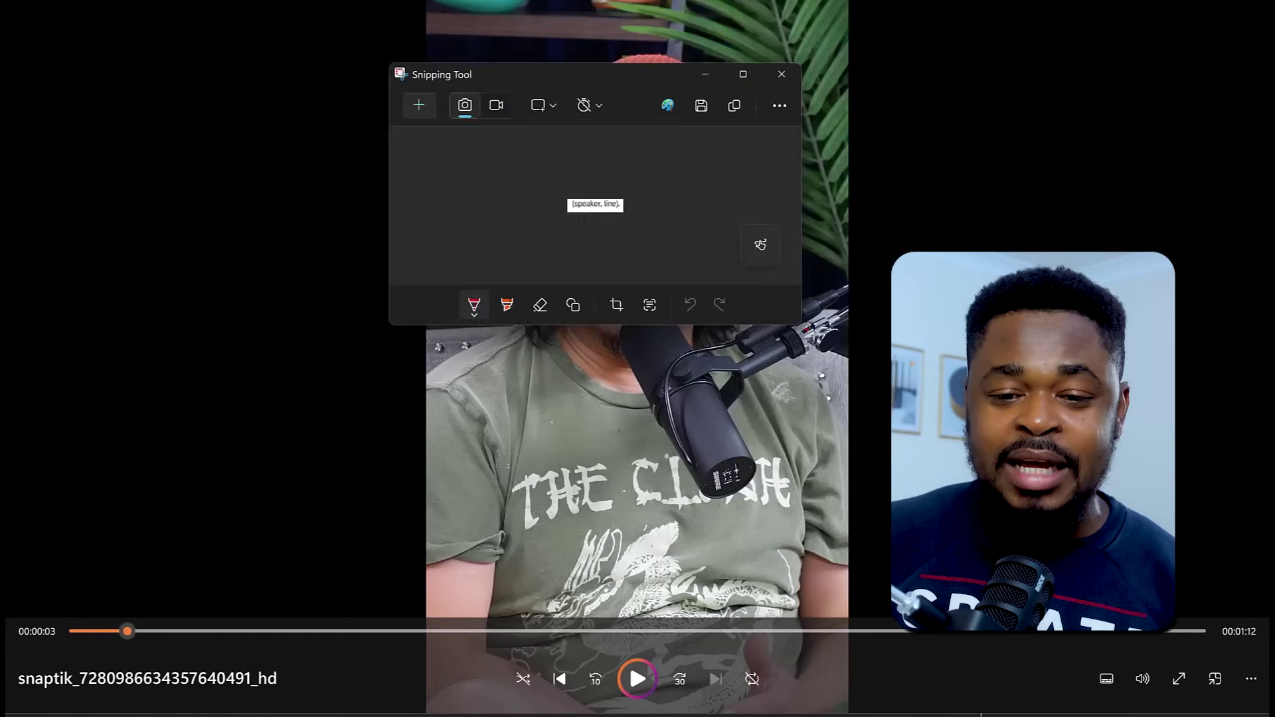
pyautogui.click(418, 106)
pyautogui.moveTo(427, 0); pyautogui.dragTo(843, 644)
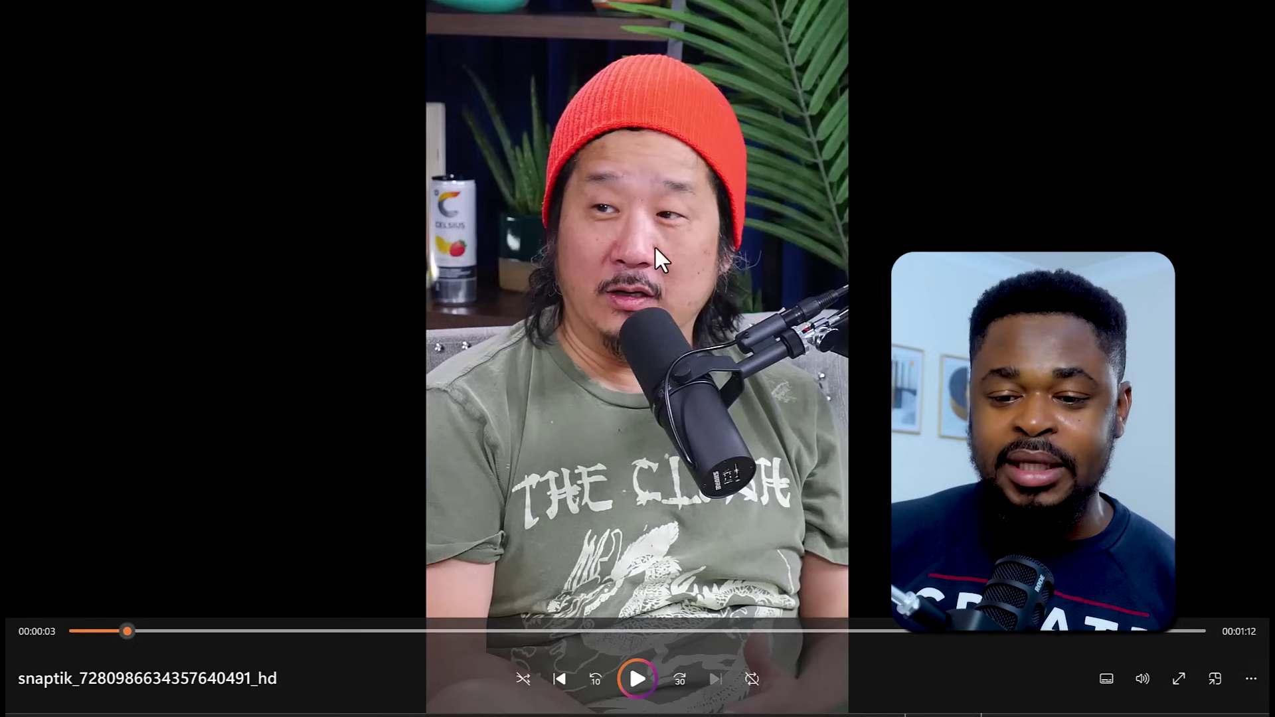
pyautogui.moveTo(124, 634); pyautogui.dragTo(244, 632)
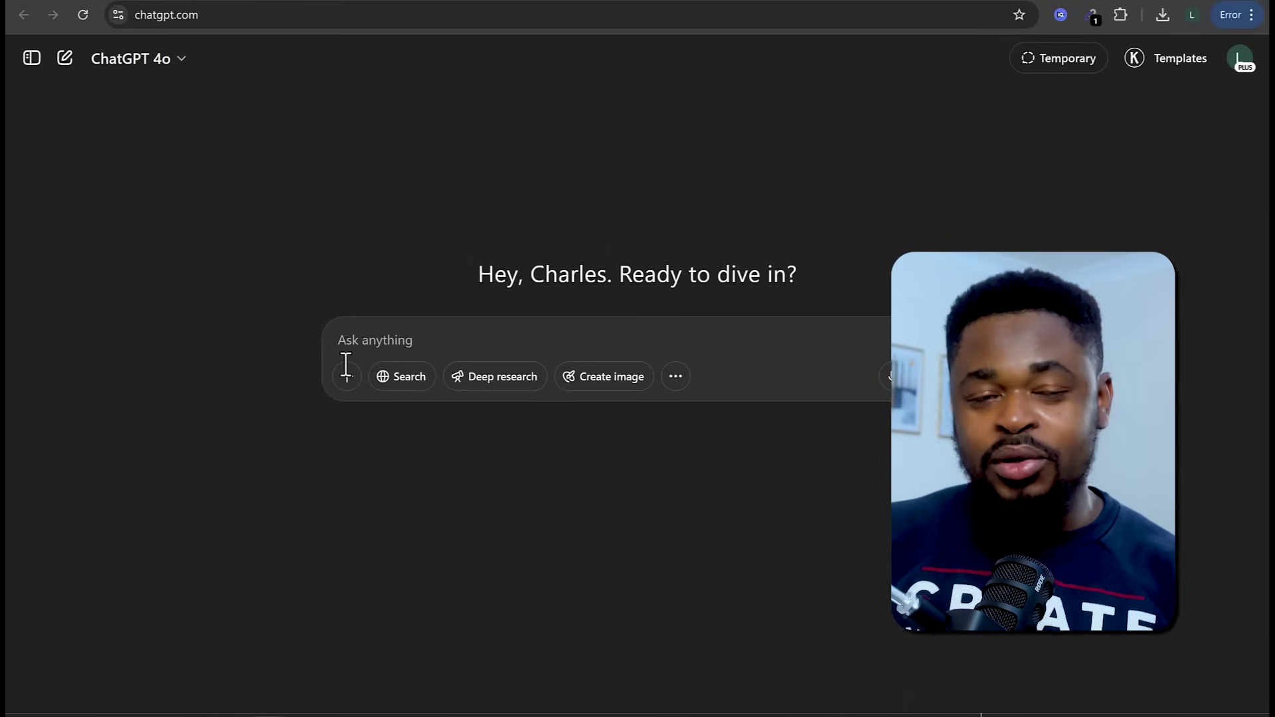
# Step: Submit the screenshots of both speakers to ChatGPT one at a time, each with the prompt "Describe this image"
pyautogui.hotkey('ctrl', 'v')
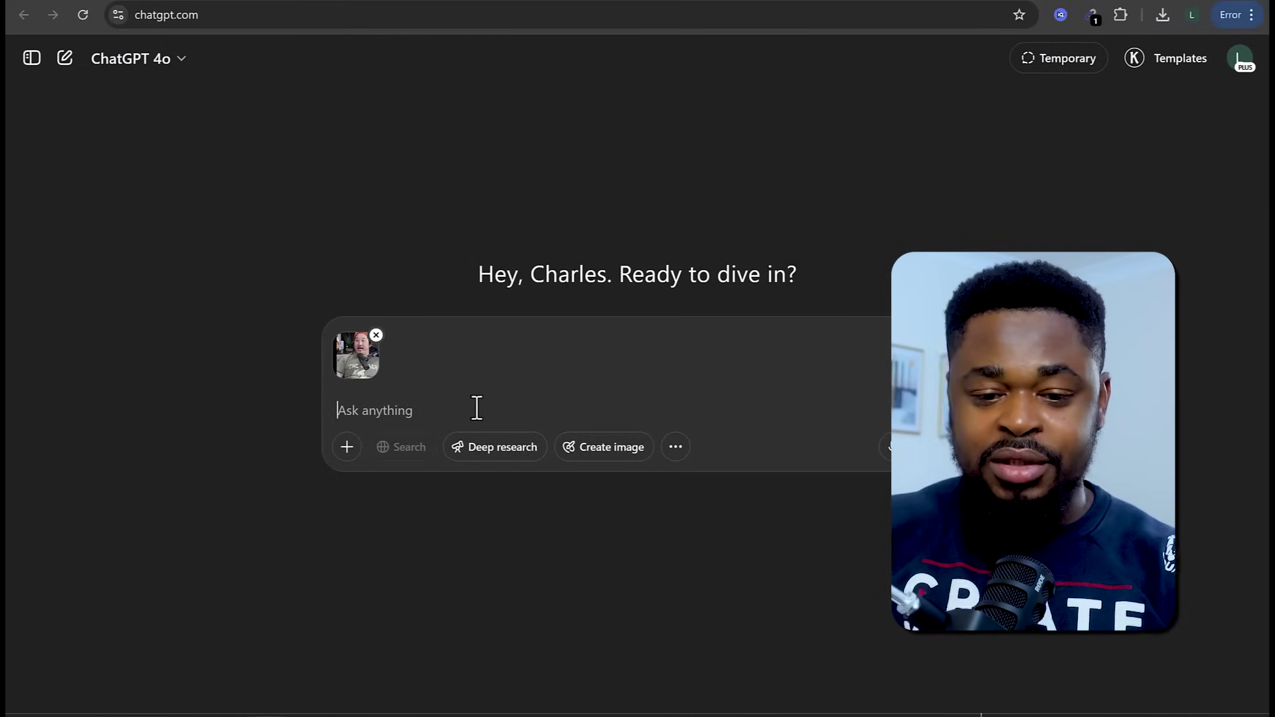
pyautogui.write('Describe this image')
pyautogui.press('Return')
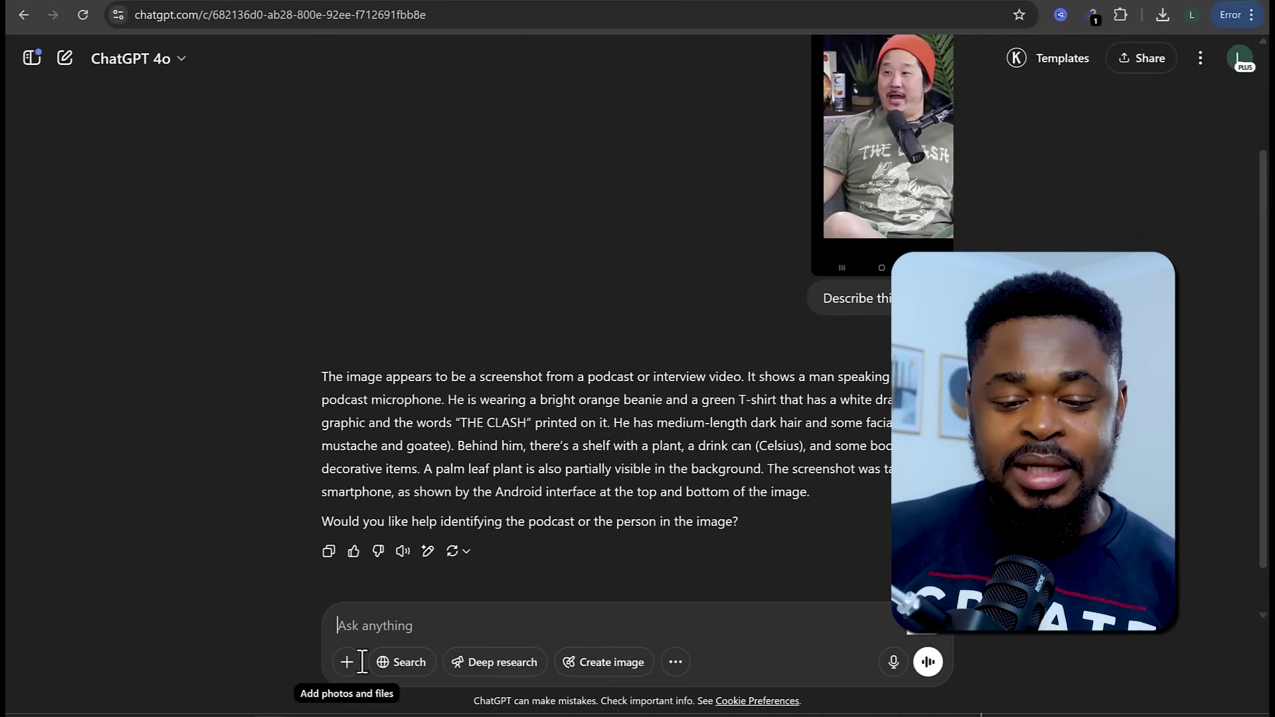
pyautogui.hotkey('ctrl', 'v')
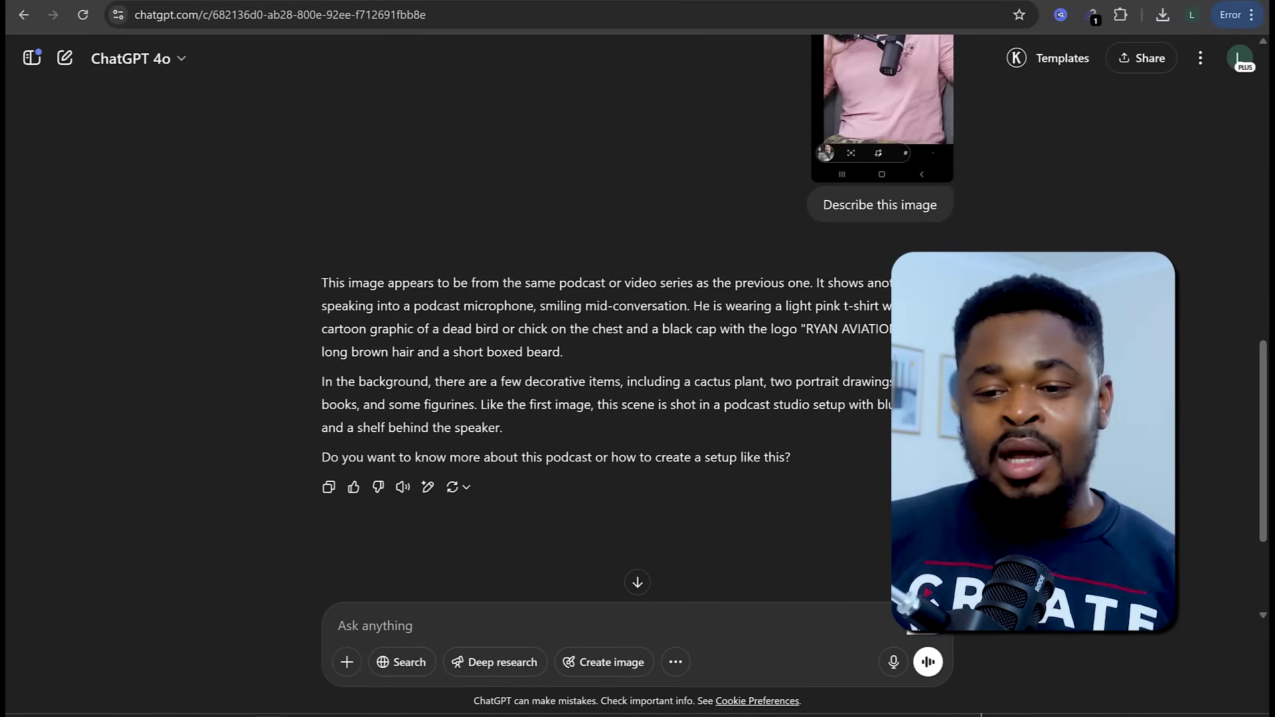
pyautogui.scroll(6, 637, 332)
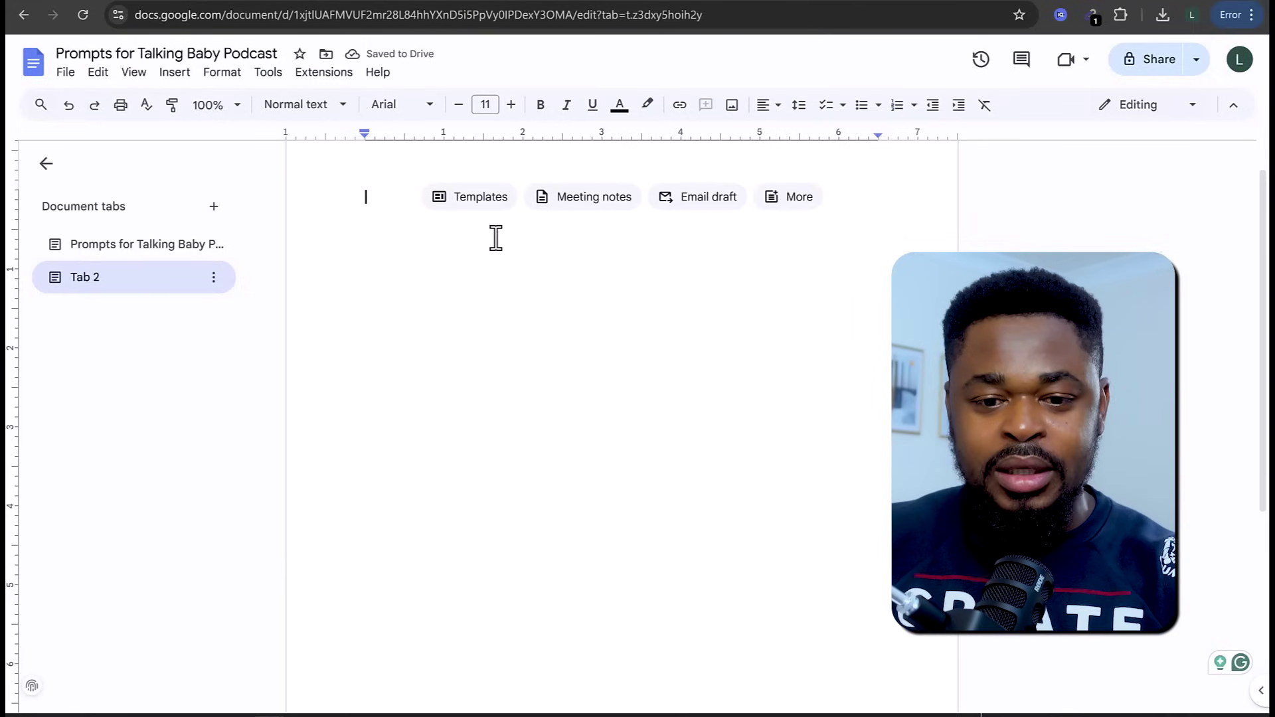
# Step: Insert the orange-beanie speaker's description into Tab 2 of the Google Docs prompts document and replace "The image shows a man" with "A 1 year old baby boy"
pyautogui.write('The image shows a man sitting on a gray couch in a podcast studio setup. He is wearing a bright orange beanie and an olive green T-shirt with a white dragon graphic and the text "THE CLASH" on it. He has long black hair, facial hair, and is speaking into a black studio microphone mounted on a boom arm. The background features indoor plants, a book, and a can of Celsius energy drink on a shelf. The scene is brightly lit and framed vertically, suitable for platforms like TikTok.')
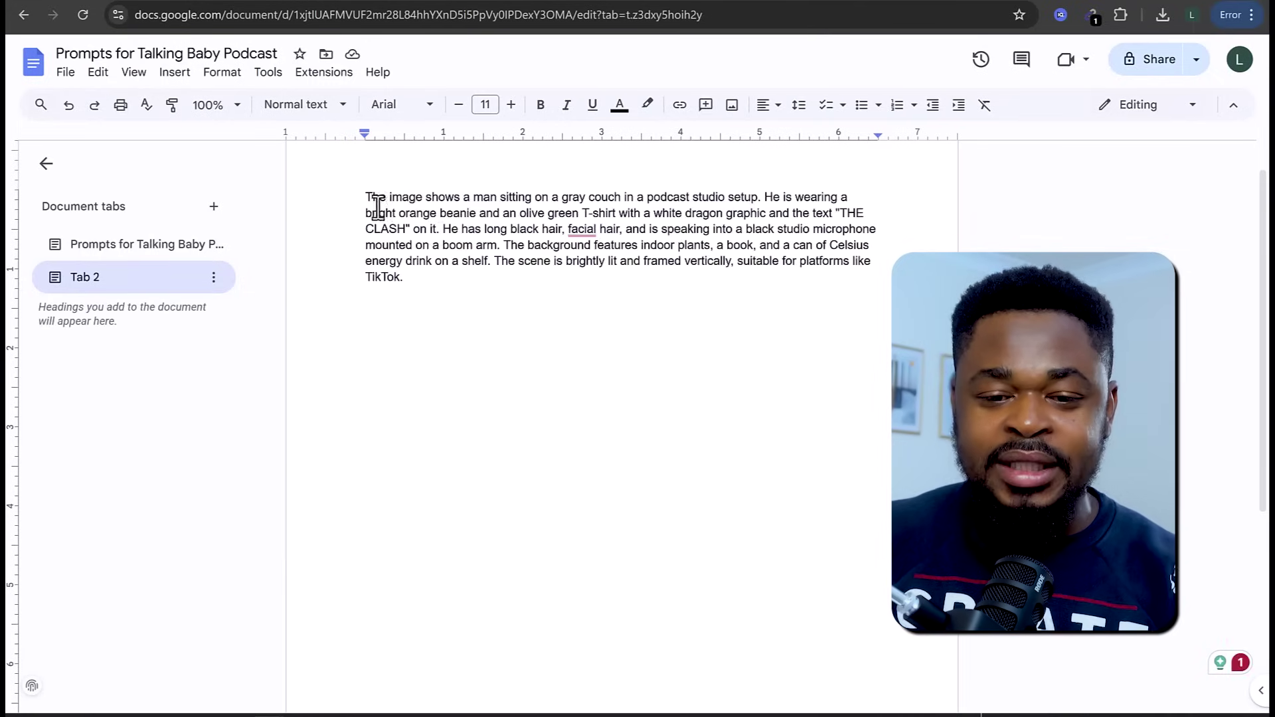
pyautogui.moveTo(366, 197); pyautogui.dragTo(485, 197)
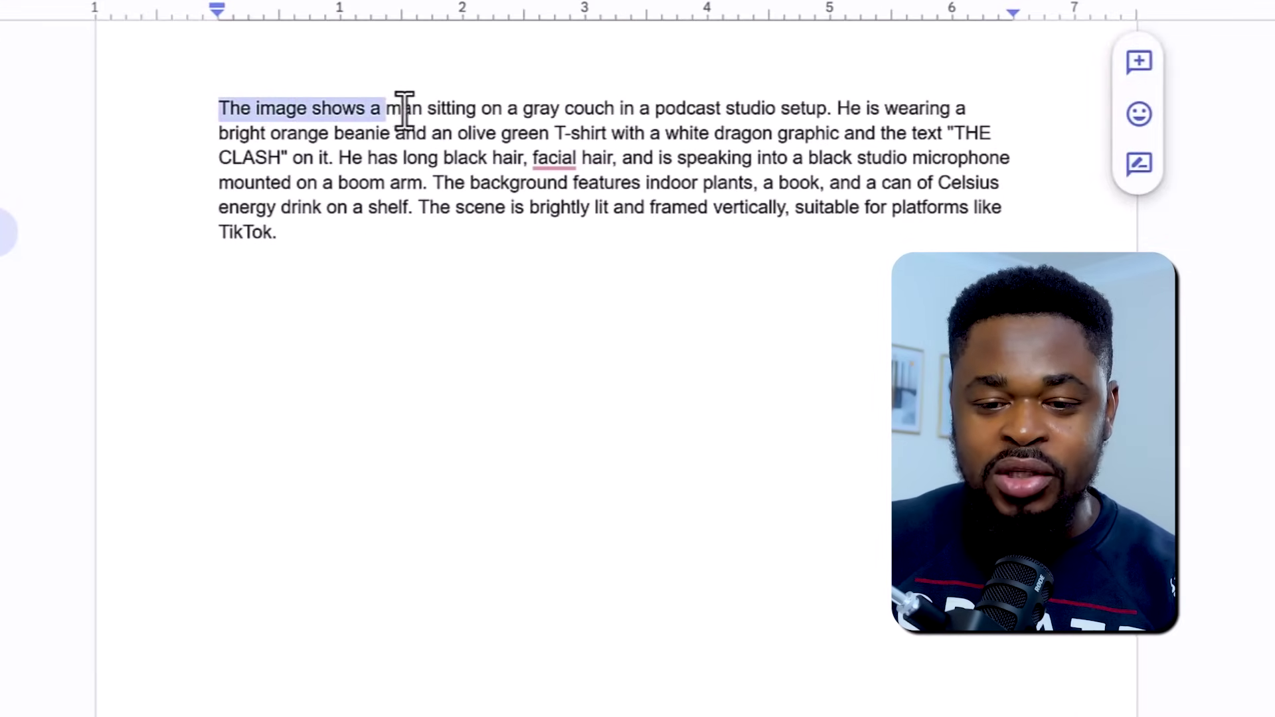
pyautogui.moveTo(405, 109); pyautogui.dragTo(422, 108)
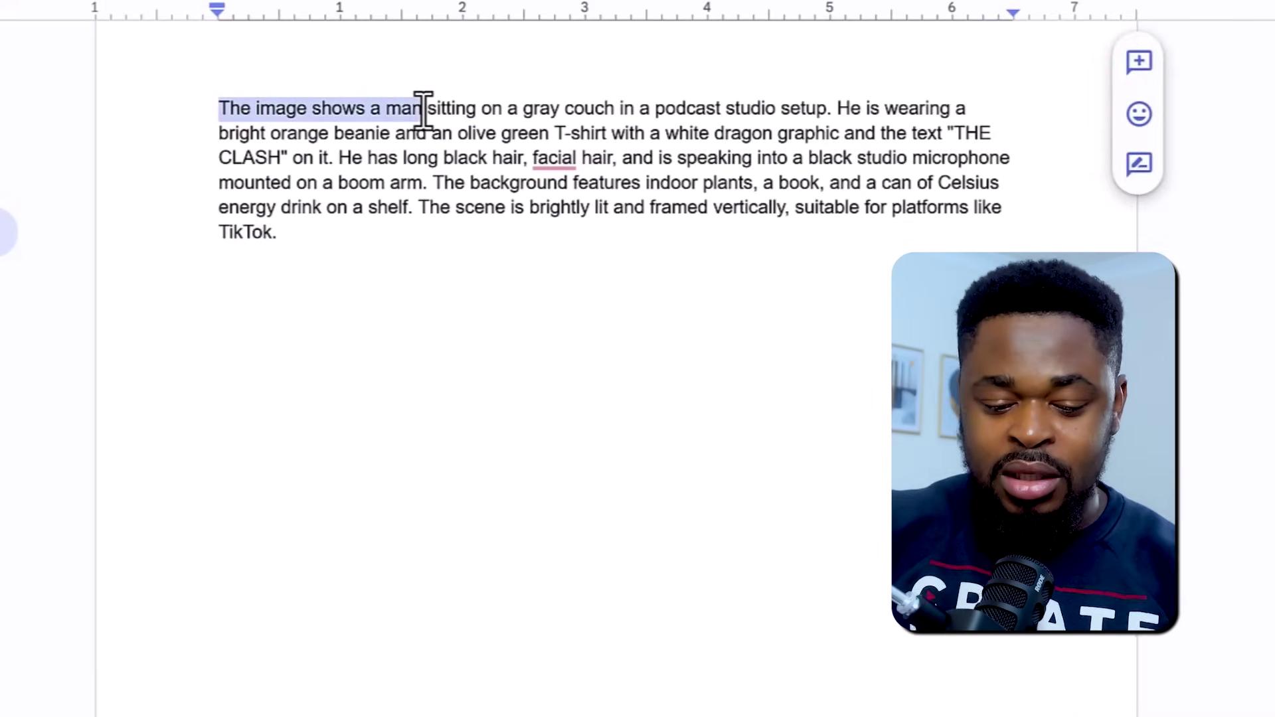
pyautogui.write('A 1 year ')
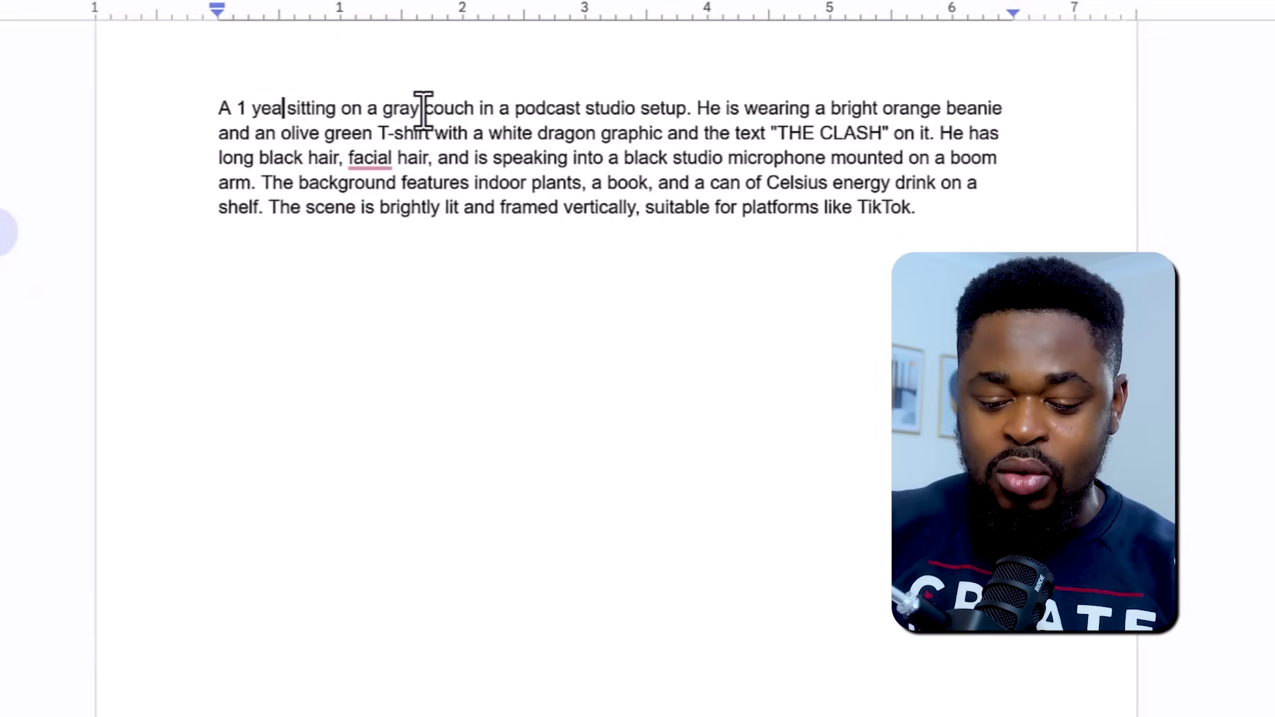
pyautogui.write('old baby b')
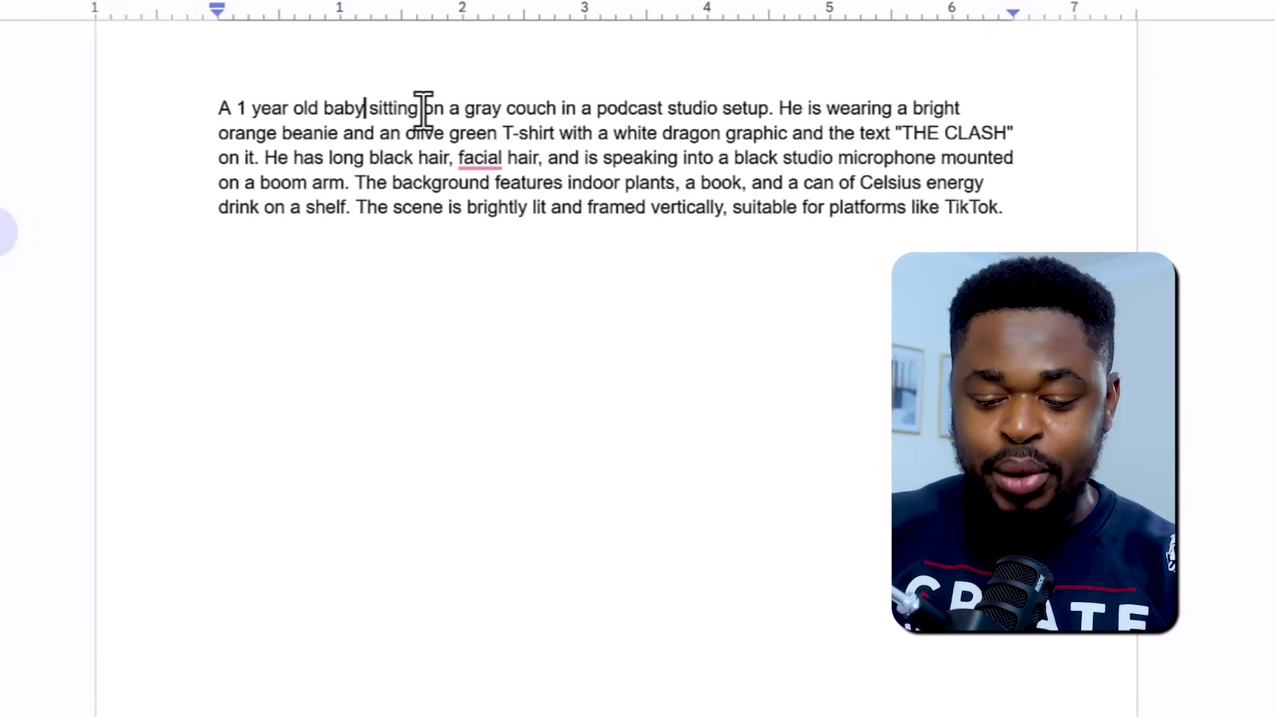
pyautogui.write('oy')
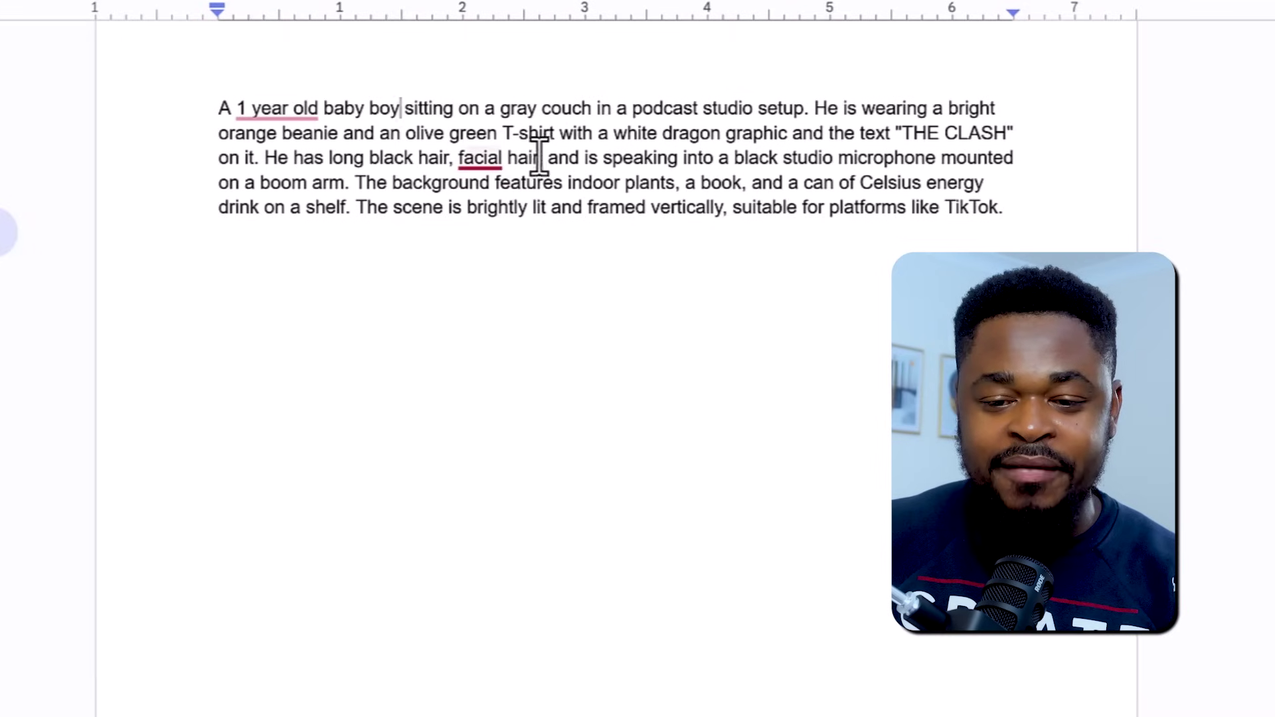
# Step: Remove "facial hair" from the first baby prompt and insert the sentence "He is clearly visible." before the background description
pyautogui.moveTo(540, 157); pyautogui.dragTo(457, 159)
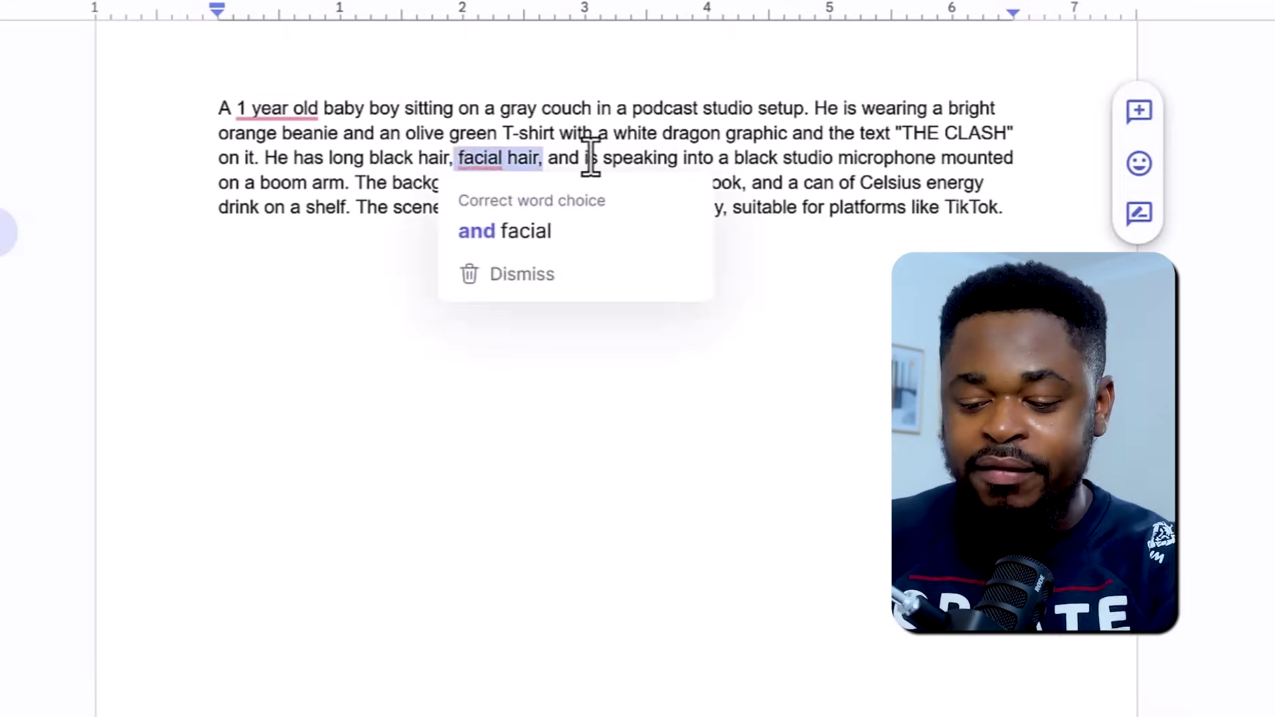
pyautogui.press('BackSpace')
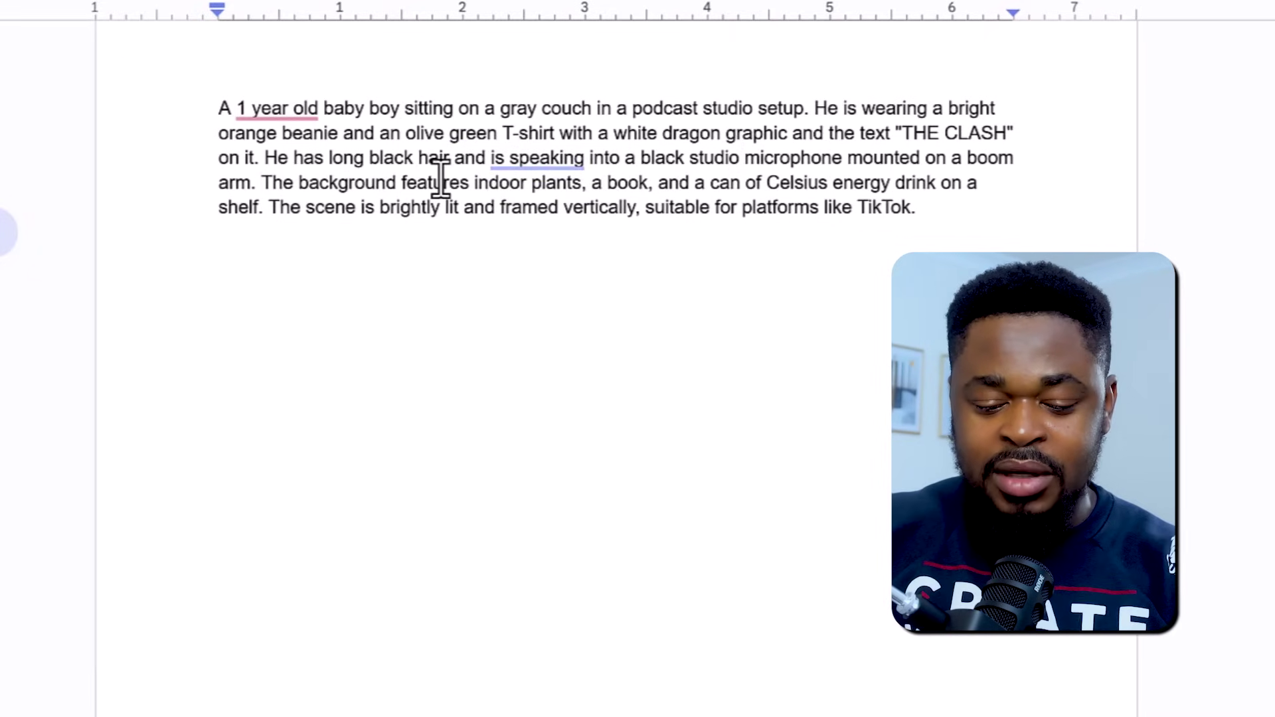
pyautogui.write('He is clearl')
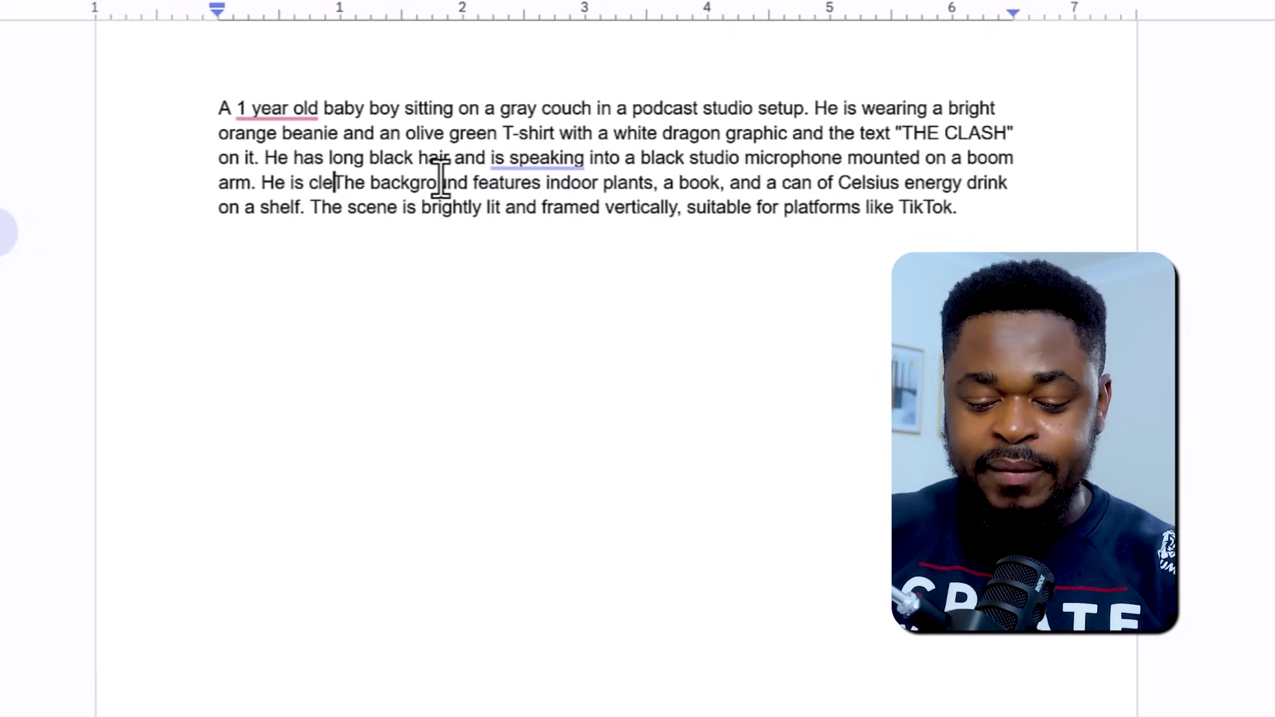
pyautogui.write('y visible')
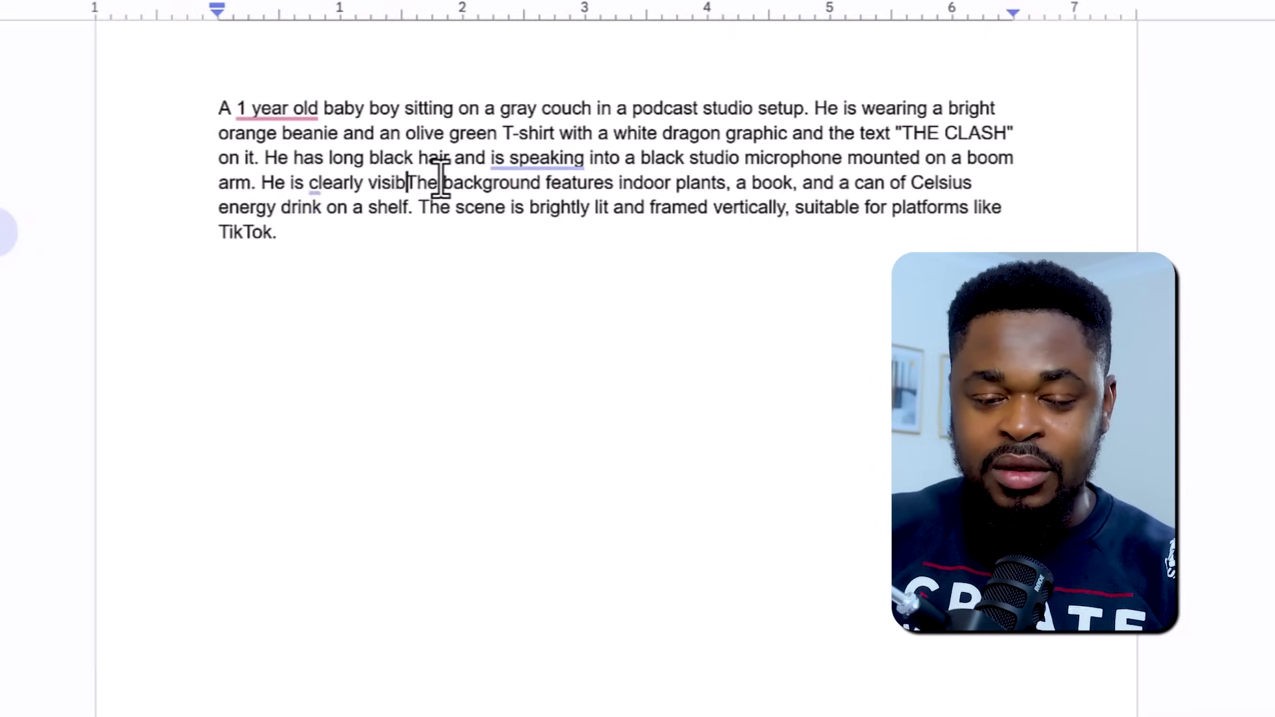
pyautogui.write('.')
# Step: Remove the wording about vertical framing and TikTok so the first prompt ends with "The scene is brightly lit."
pyautogui.hotkey('ctrl', 'End')
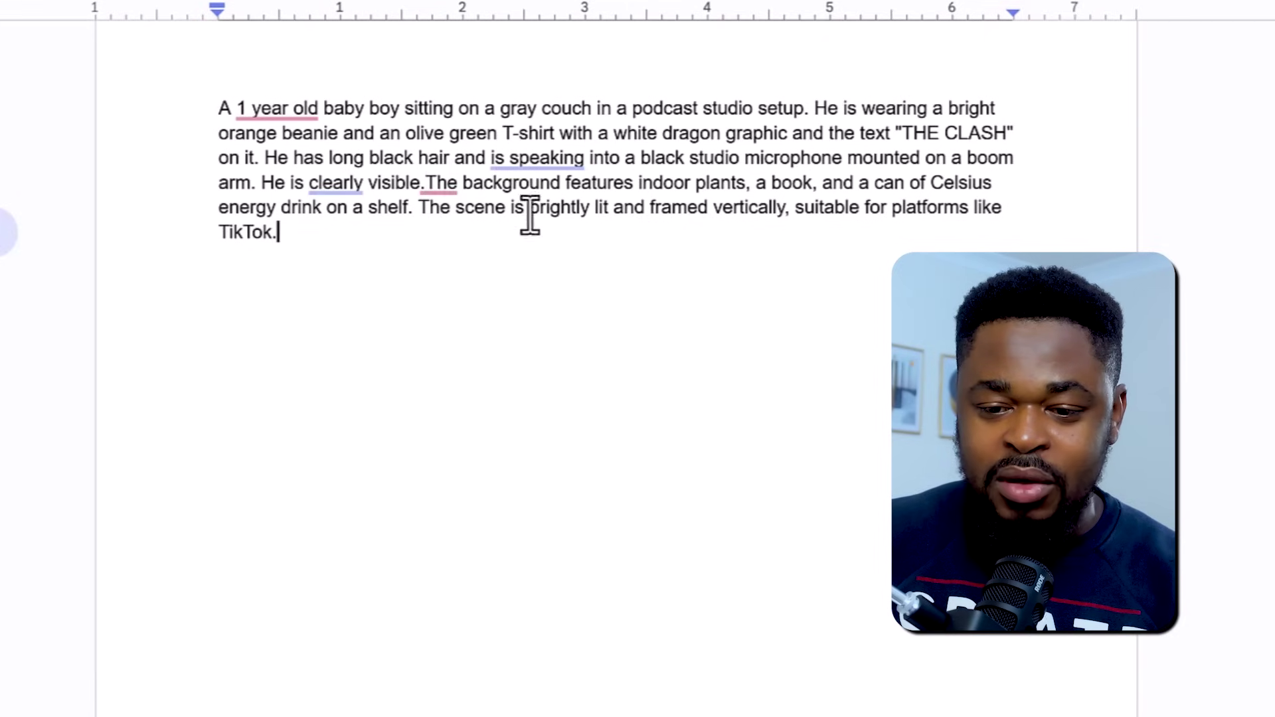
pyautogui.keyDown('shift'); pyautogui.click(608, 211); pyautogui.keyUp('shift')
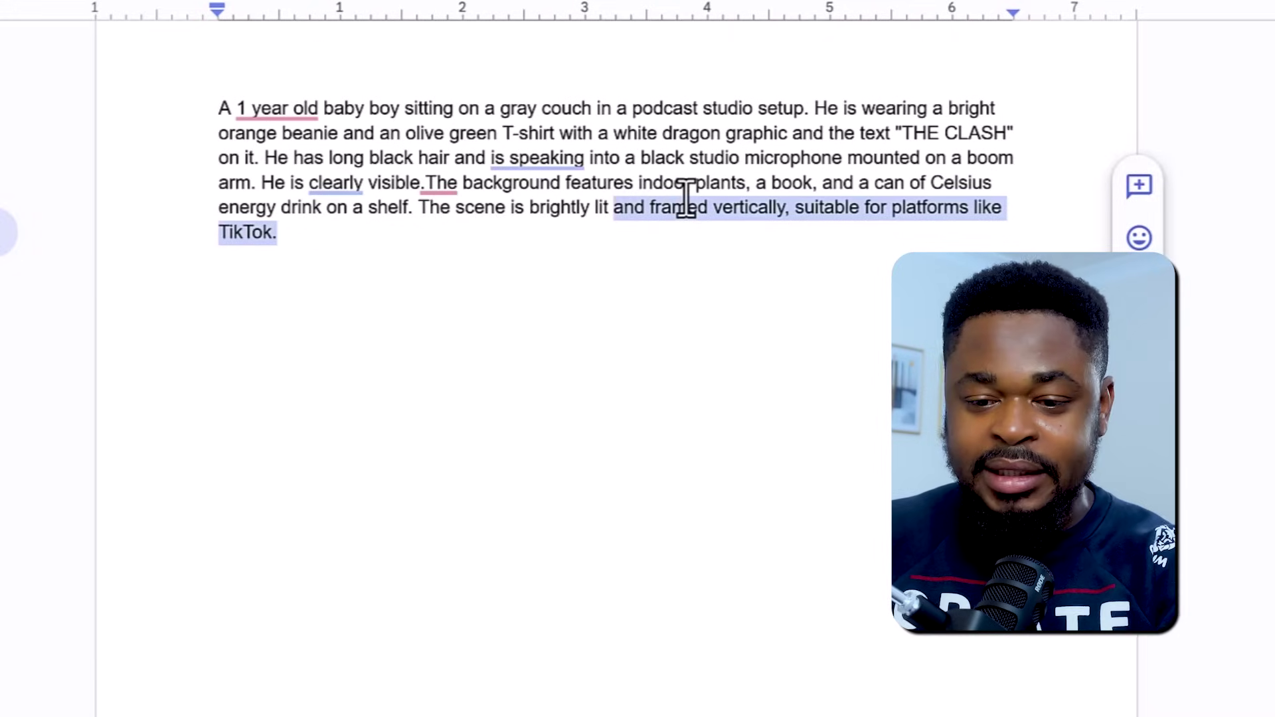
pyautogui.press('BackSpace')
pyautogui.write('. The scene is brightly lit.')
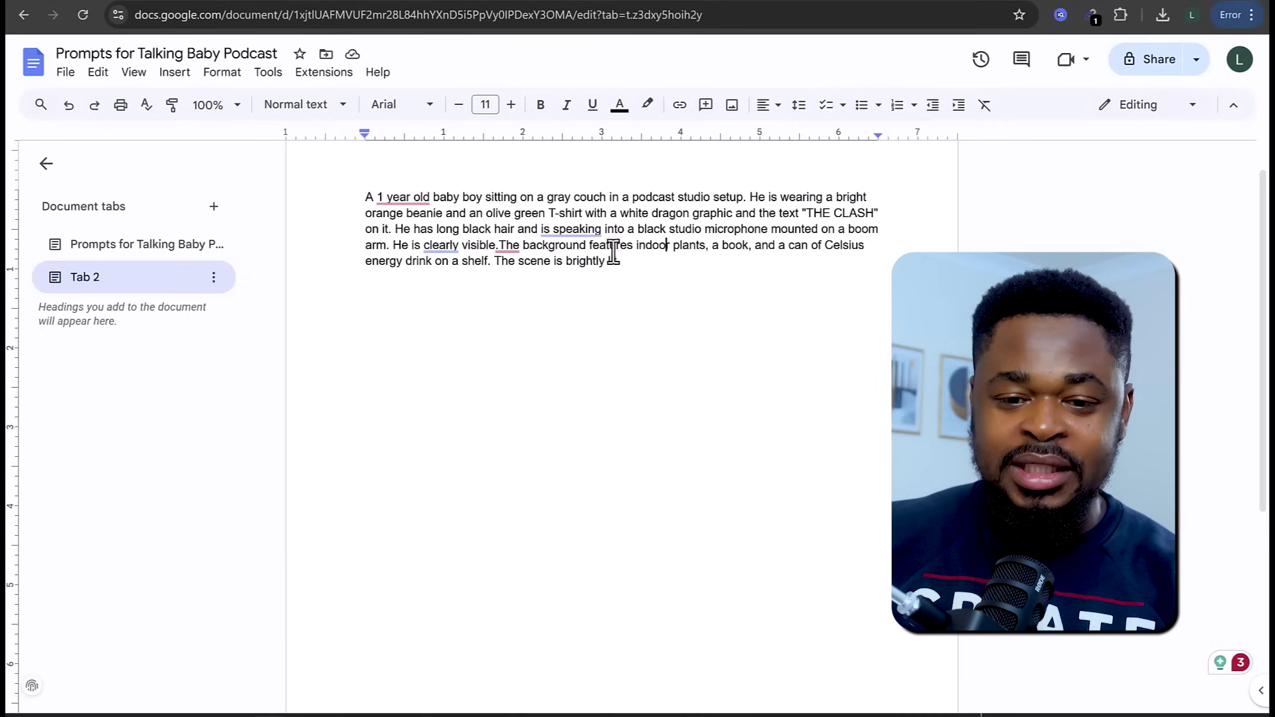
# Step: Add the second speaker's baby prompt below the first, beginning "A 1 year old baby boy seated on a gray couch in a podcast studio"
pyautogui.moveTo(668, 245); pyautogui.dragTo(370, 200)
pyautogui.click(563, 261)
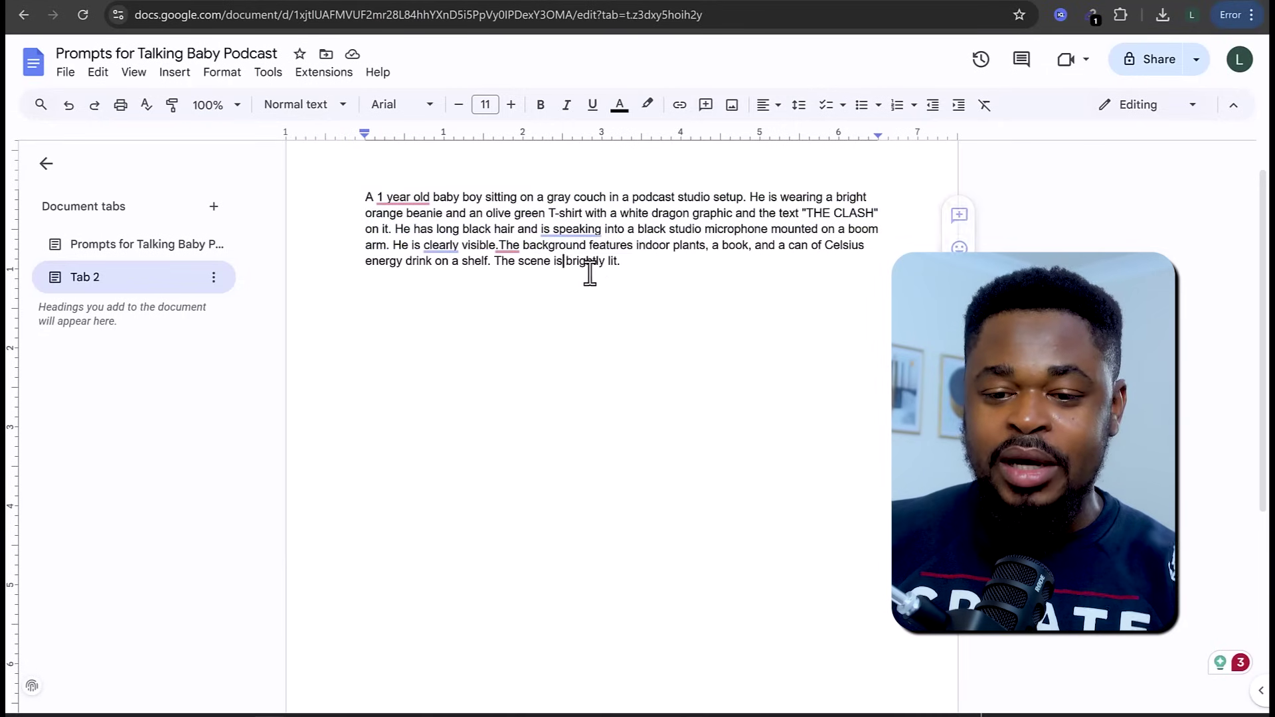
pyautogui.click(684, 281)
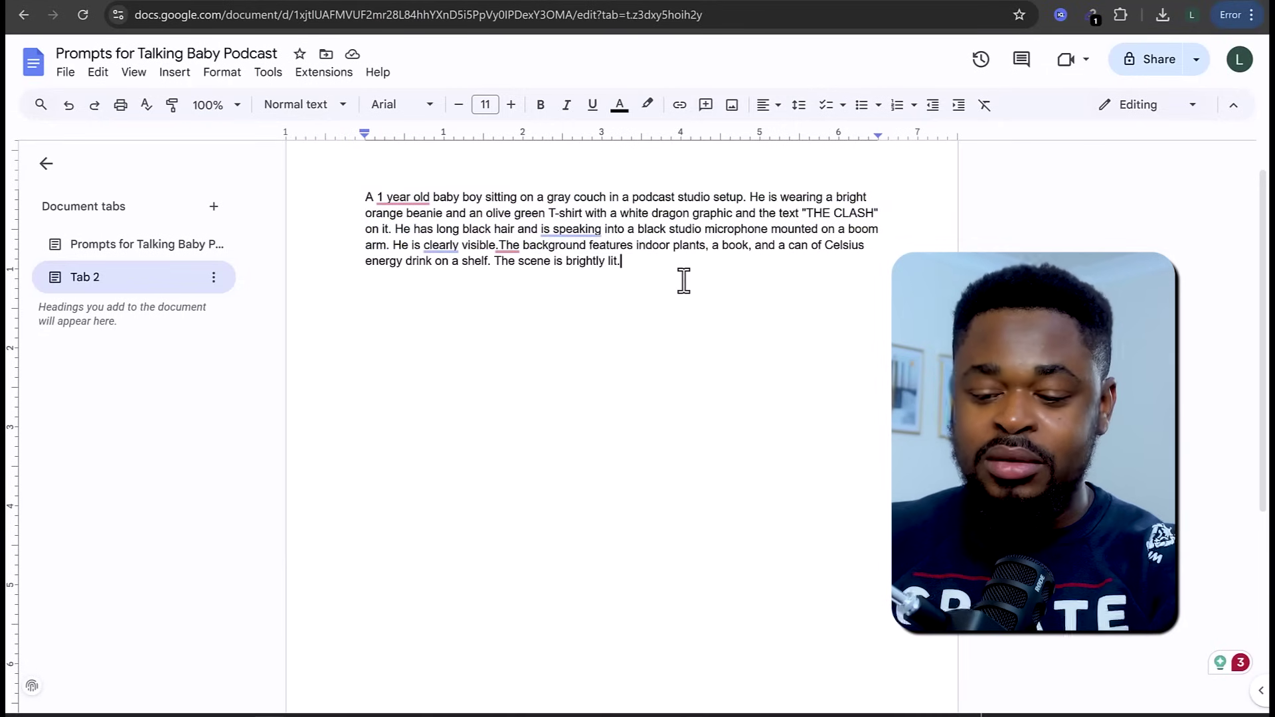
pyautogui.write('A 1 year old baby boy seated on a gray couch in a podcast studio. He is smiling and speaking into a black Shure microphone mounted on a boom arm. The baby is wearing a pink T-shirt with a small cartoon-like graphic on the chest and a black mesh baseball cap with a "RYAN AVIATION" logo on the front. He has shoulder-length hair. In the background, there are books, a cactus plant, and framed drawings of two faces placed on a wooden shelf in front of dark blue curtains. The scene is well-lit')
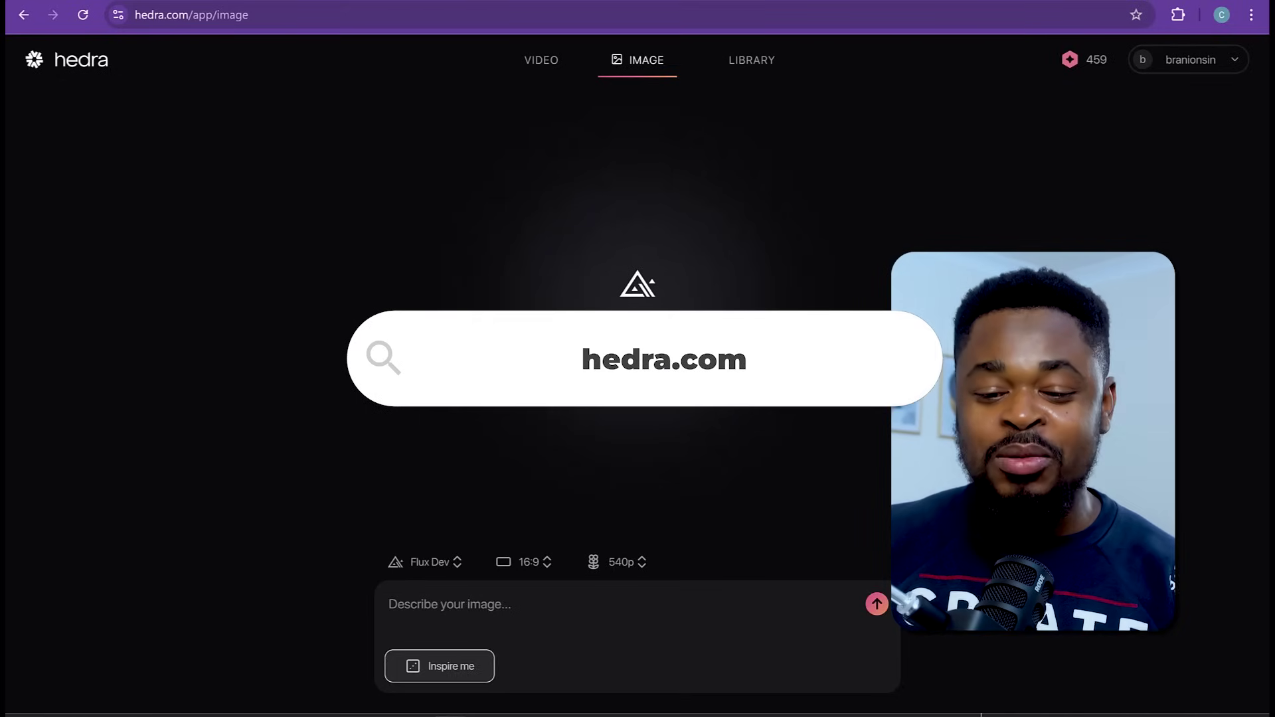
# Step: Switch to Hedra and generate an image from the first baby prompt with aspect ratio 9:16 and resolution 720p
pyautogui.click(520, 604)
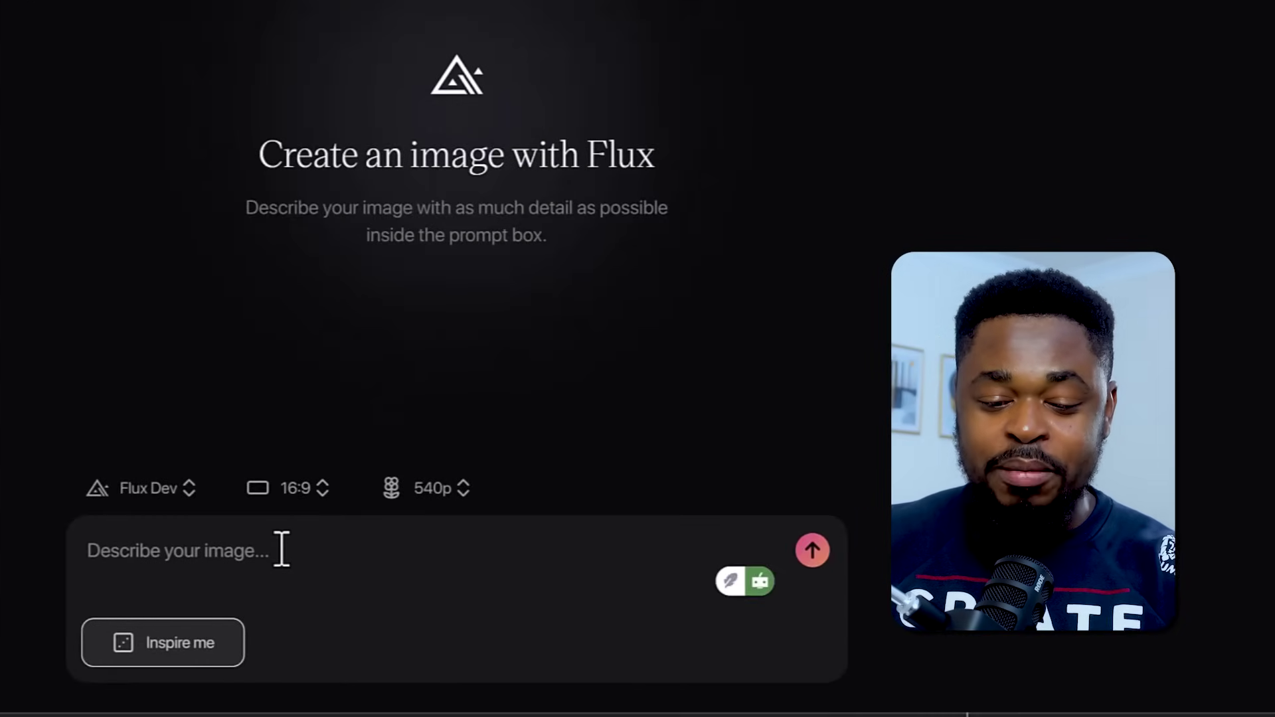
pyautogui.hotkey('ctrl', 'v')
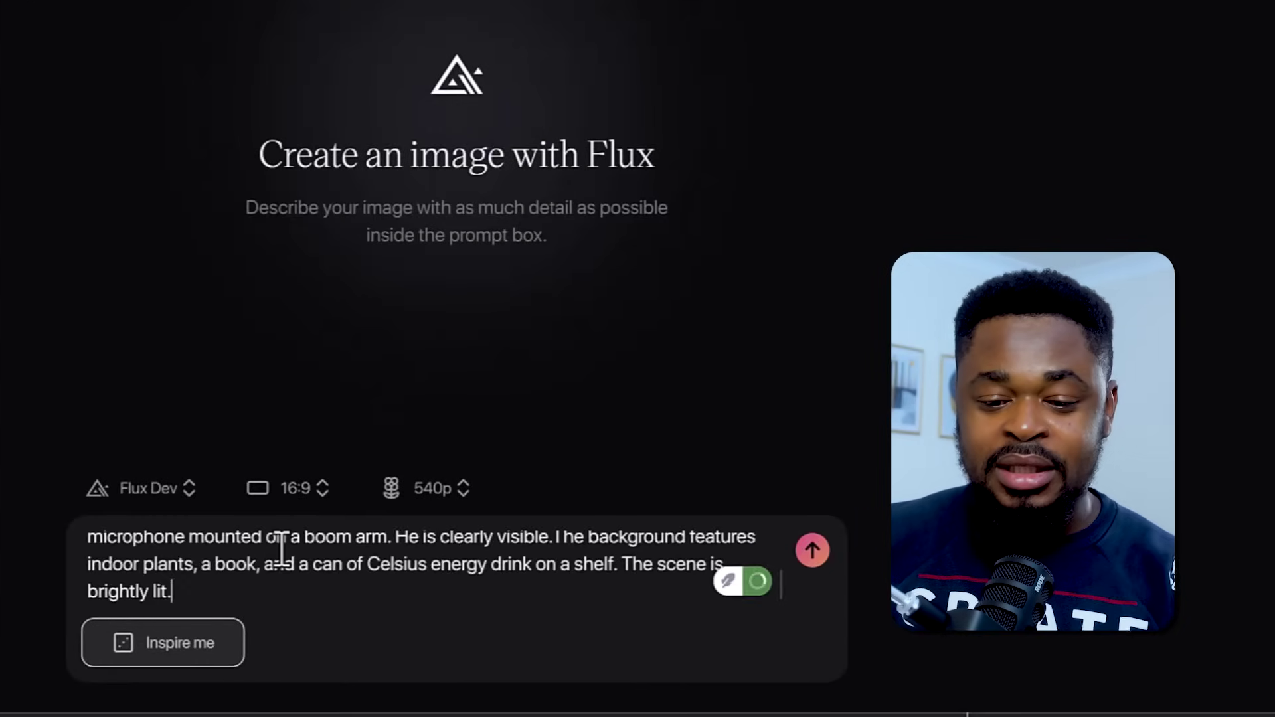
pyautogui.click(296, 497)
pyautogui.click(311, 146)
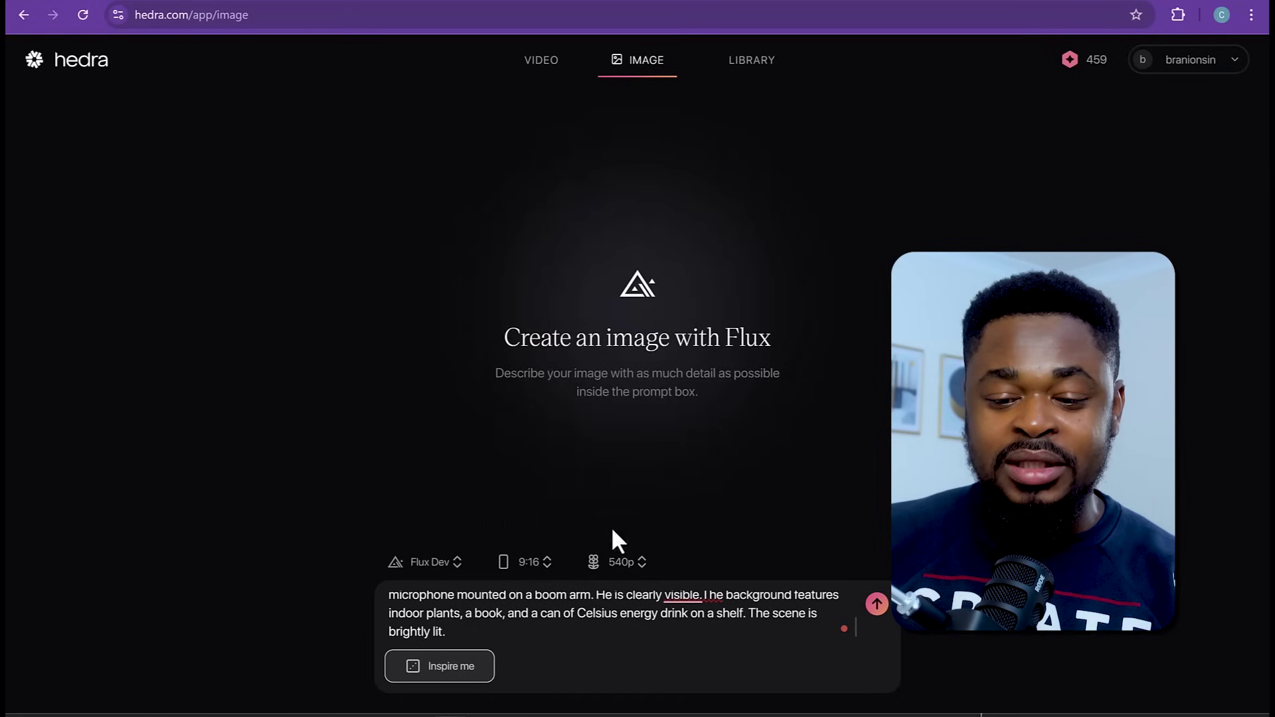
pyautogui.click(637, 564)
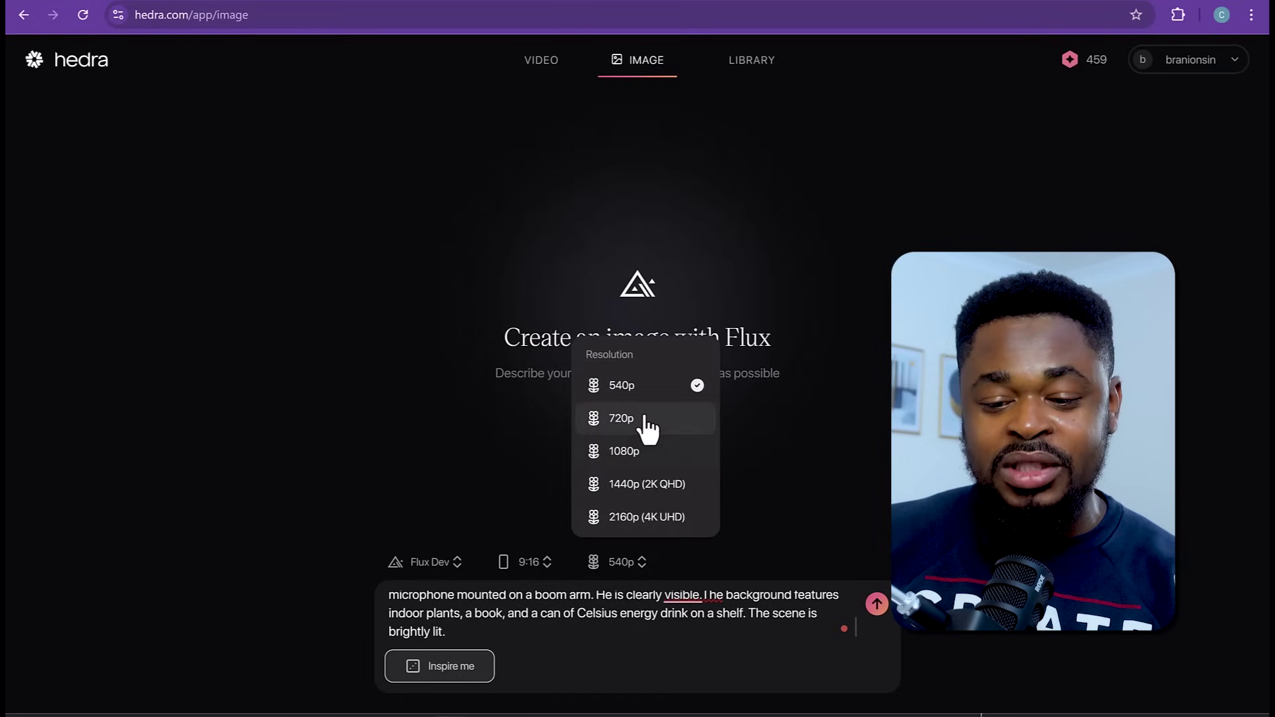
pyautogui.click(621, 418)
pyautogui.click(875, 605)
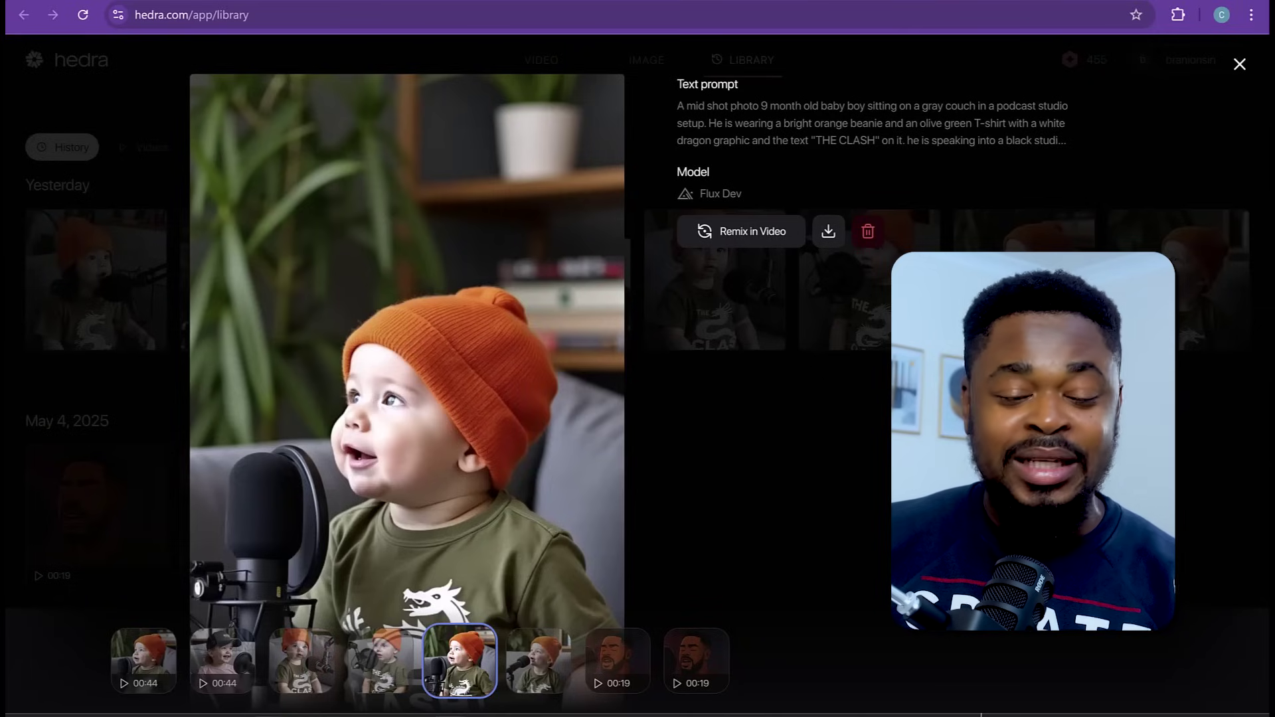
# Step: Copy the second baby prompt from the Google Docs document and generate its image in Hedra
pyautogui.moveTo(276, 700)
pyautogui.click(167, 647)
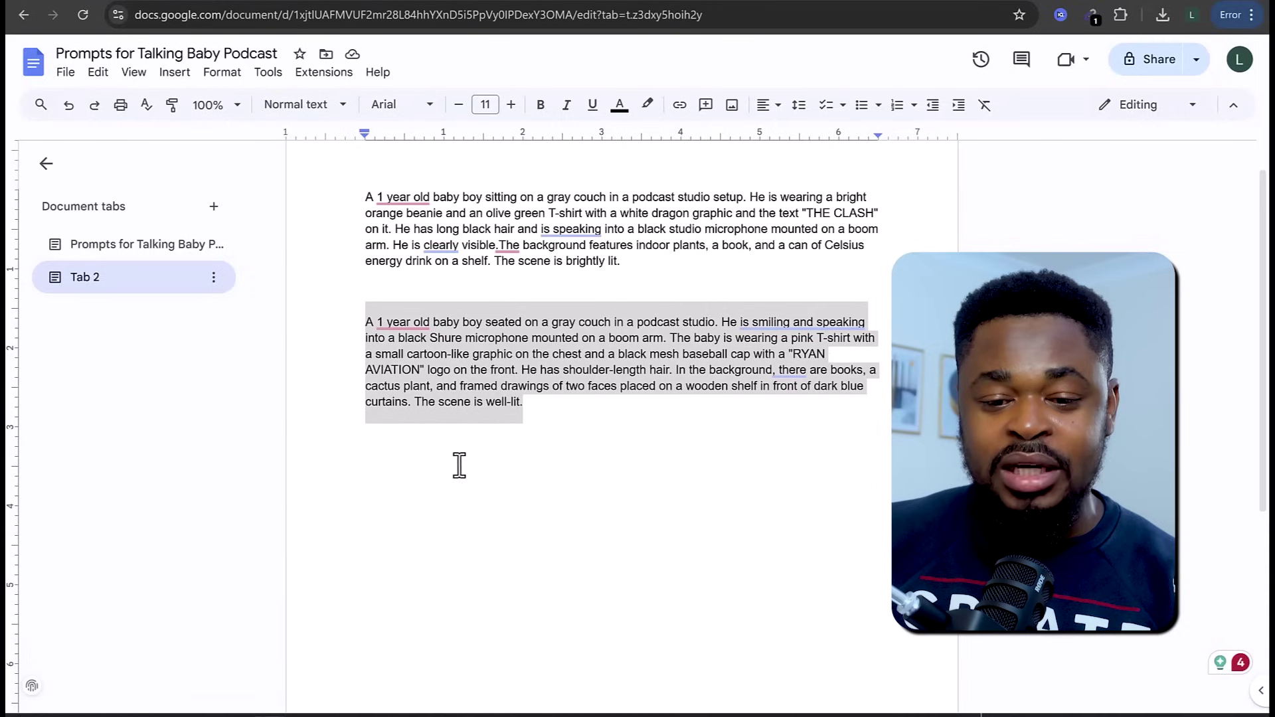
pyautogui.rightClick(496, 365)
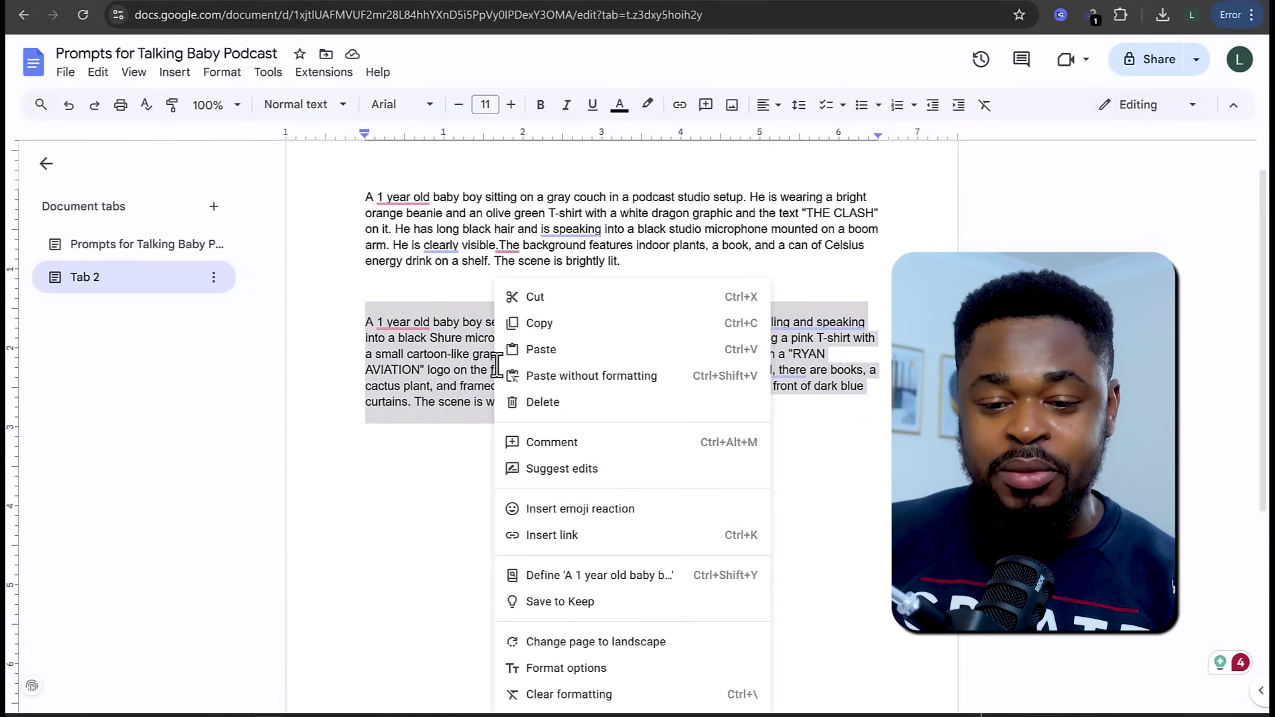
pyautogui.click(546, 320)
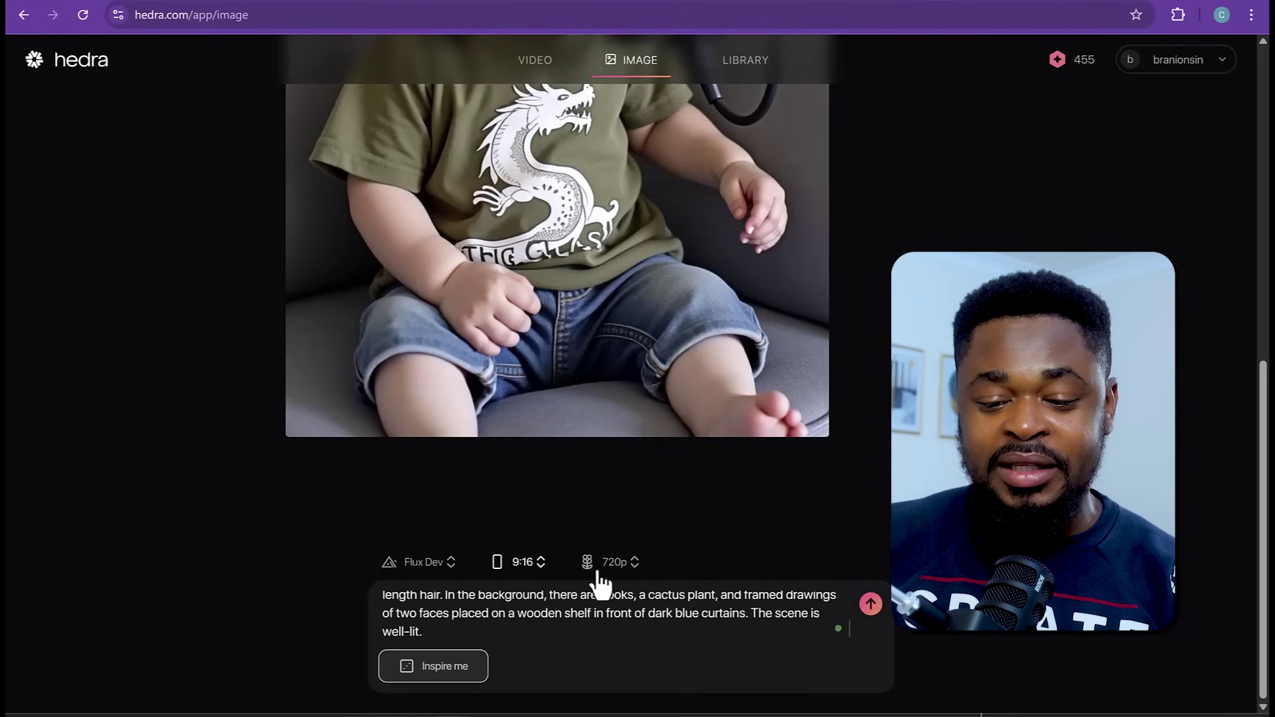
pyautogui.click(870, 604)
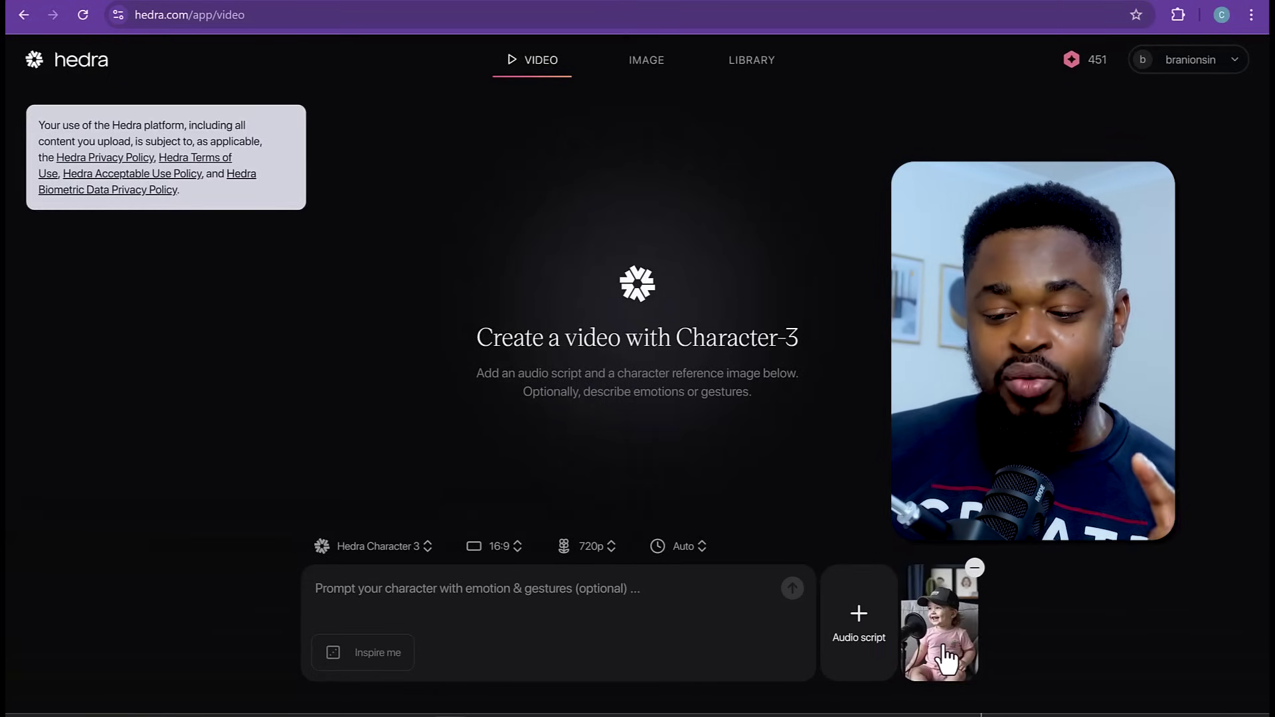
# Step: Upload and preview the pink-shirt baby's audio script in Hedra, add it to the video, and enter the prompt "a baby boy speaking"
pyautogui.click(875, 634)
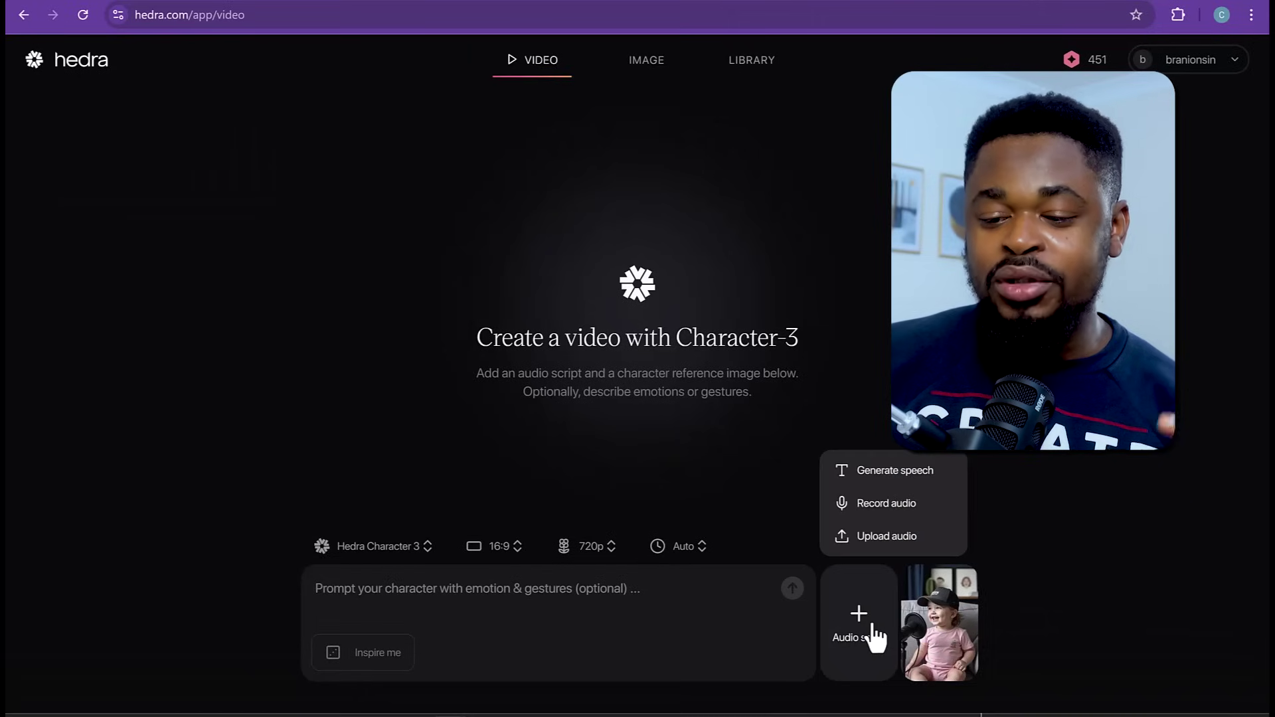
pyautogui.click(883, 536)
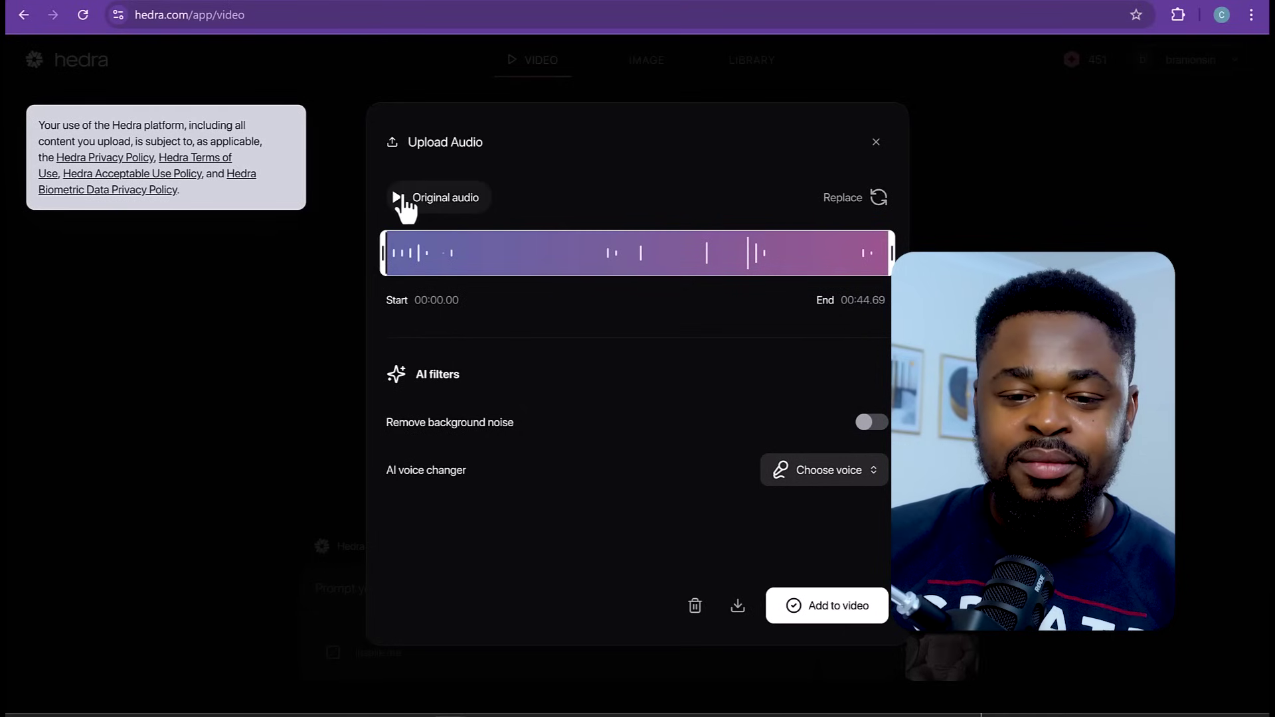
pyautogui.click(398, 197)
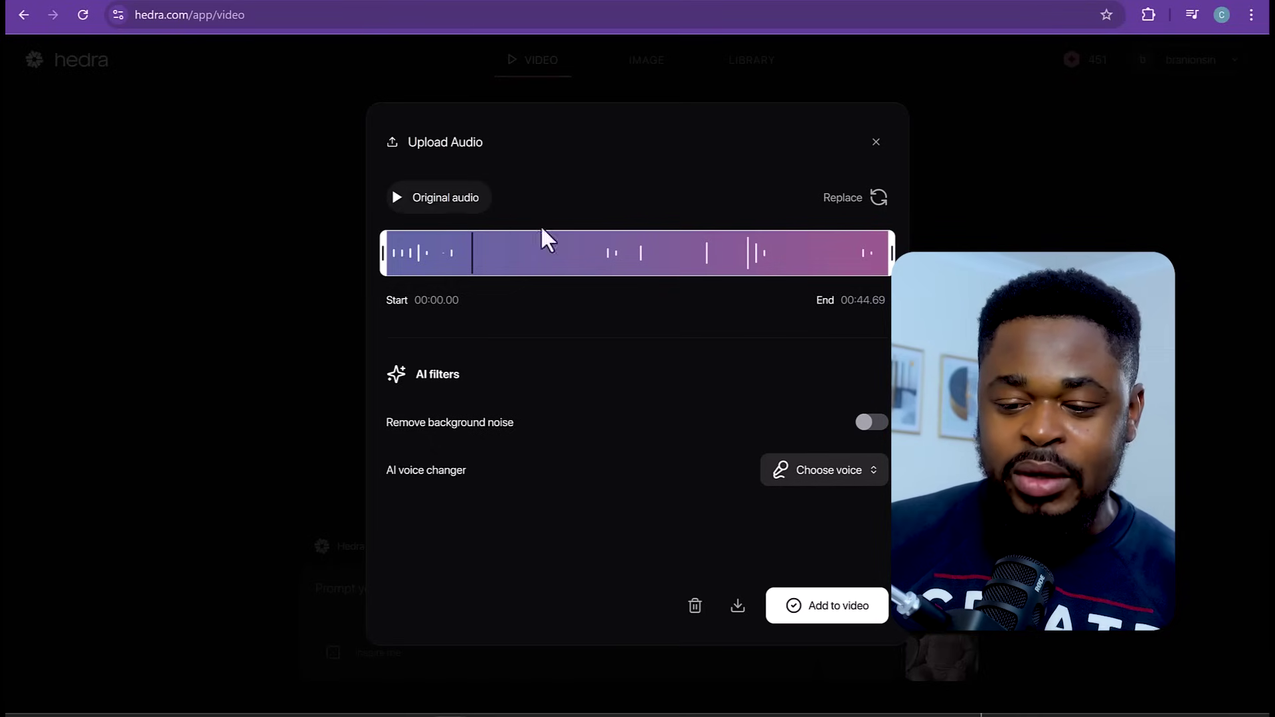
pyautogui.click(854, 614)
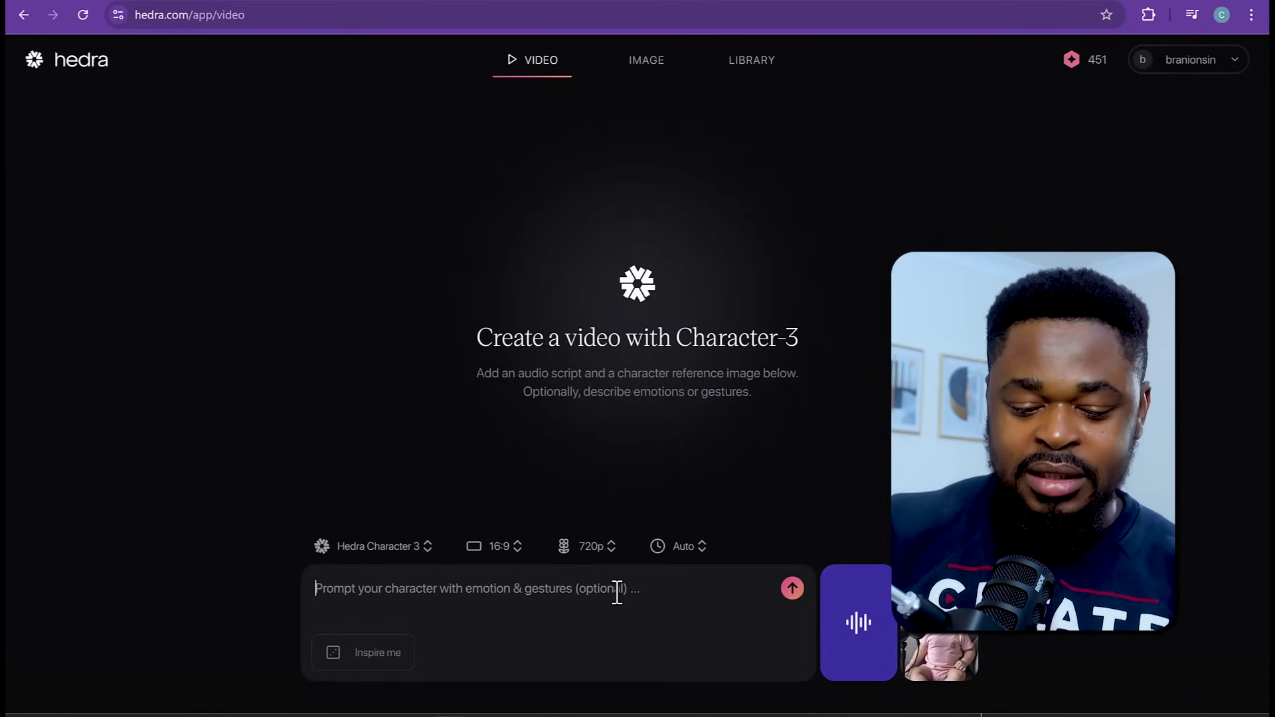
pyautogui.write('a baby boy speaking')
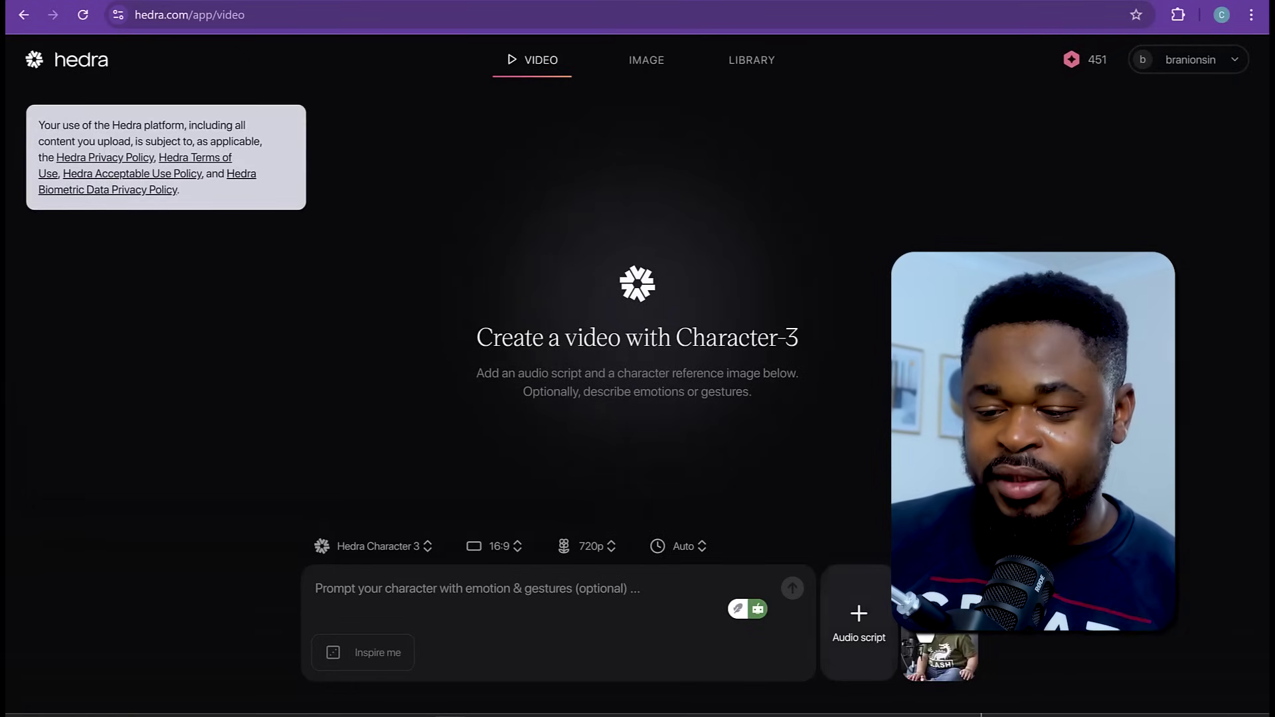
# Step: Upload the audio script for the orange-beanie baby's video and fill in the same character prompt
pyautogui.click(874, 637)
pyautogui.click(879, 533)
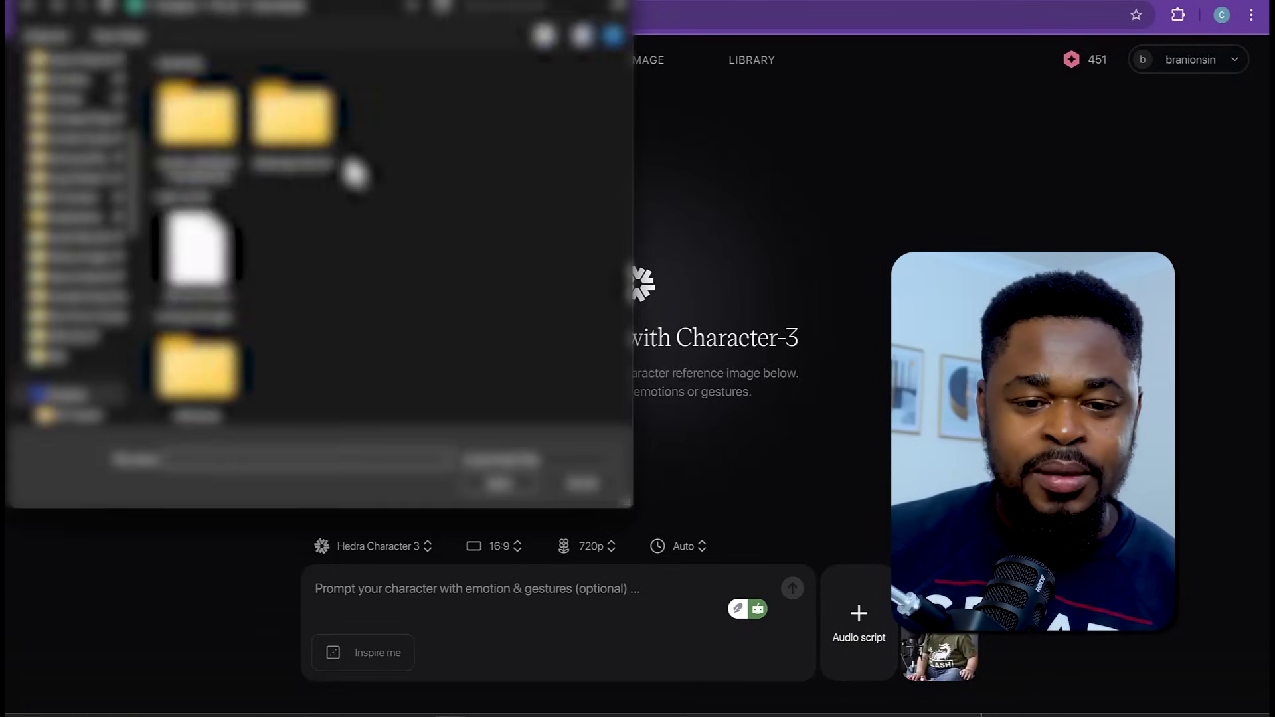
pyautogui.doubleClick(347, 171)
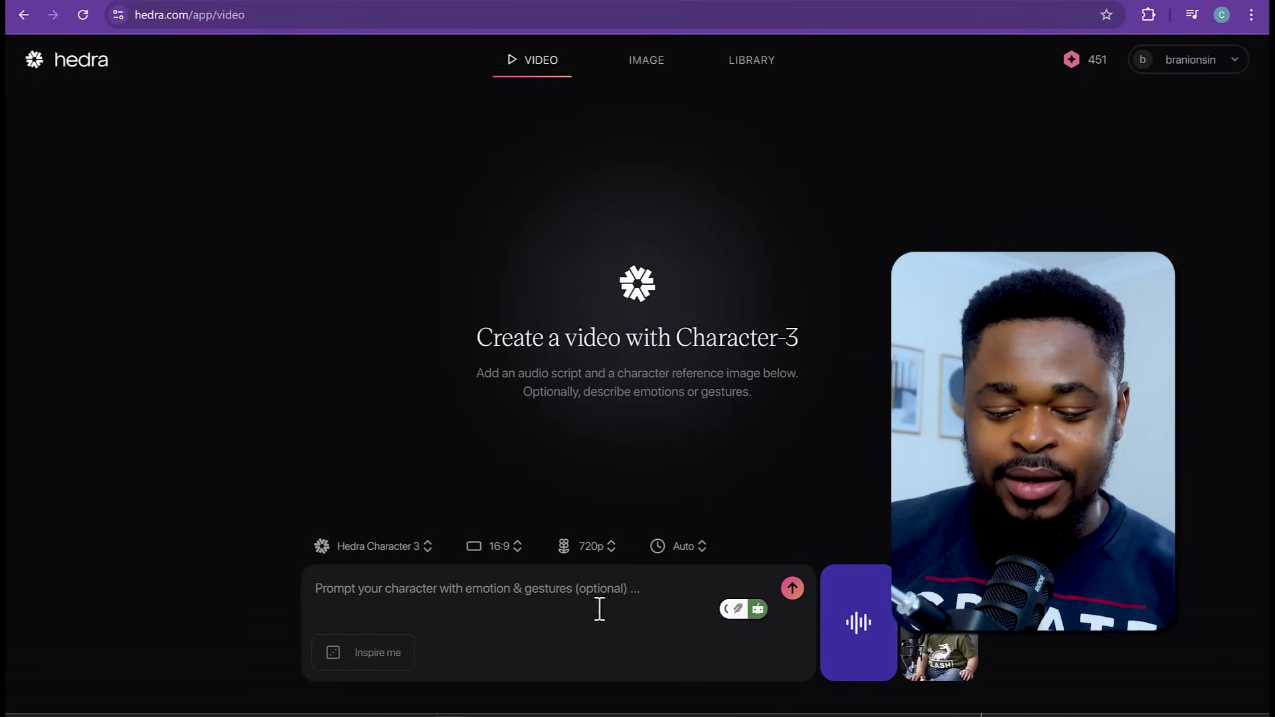
pyautogui.hotkey('ctrl', 'v')
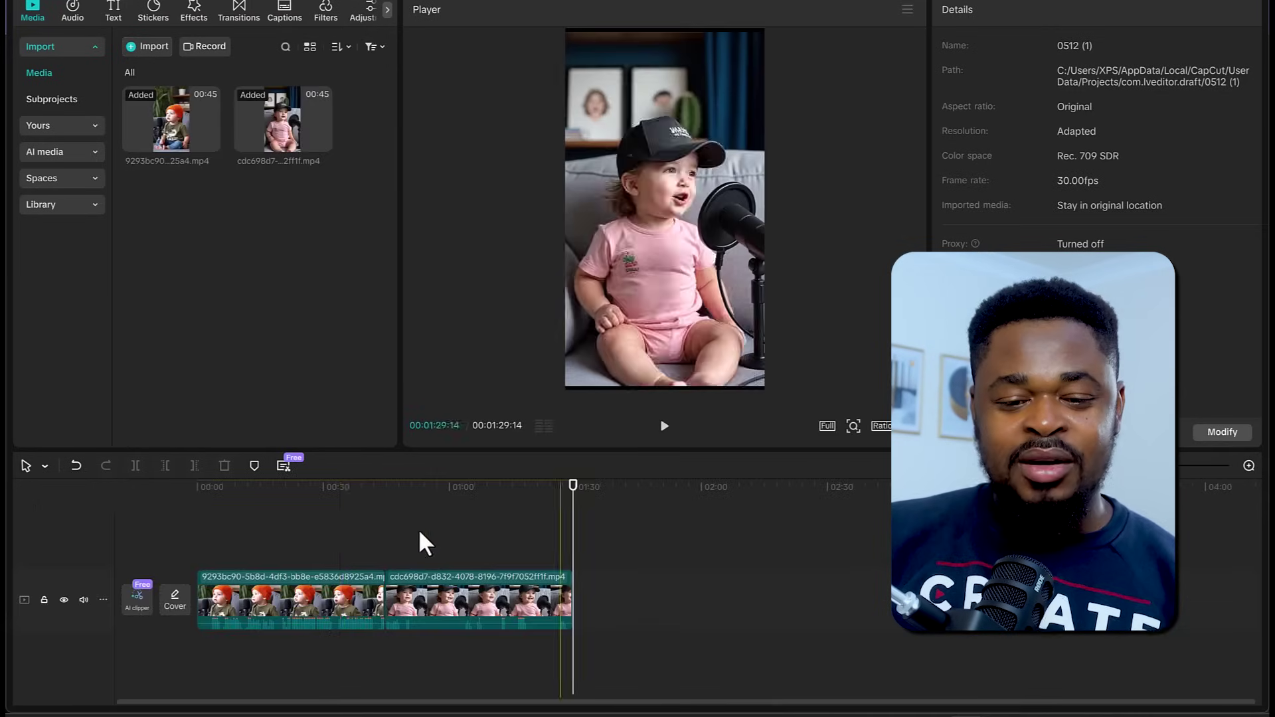
# Step: Switch to CapCut, preview both baby clips, and stack them on separate tracks with the pink-shirt clip above the orange-beanie clip
pyautogui.click(316, 499)
pyautogui.click(464, 490)
pyautogui.click(293, 493)
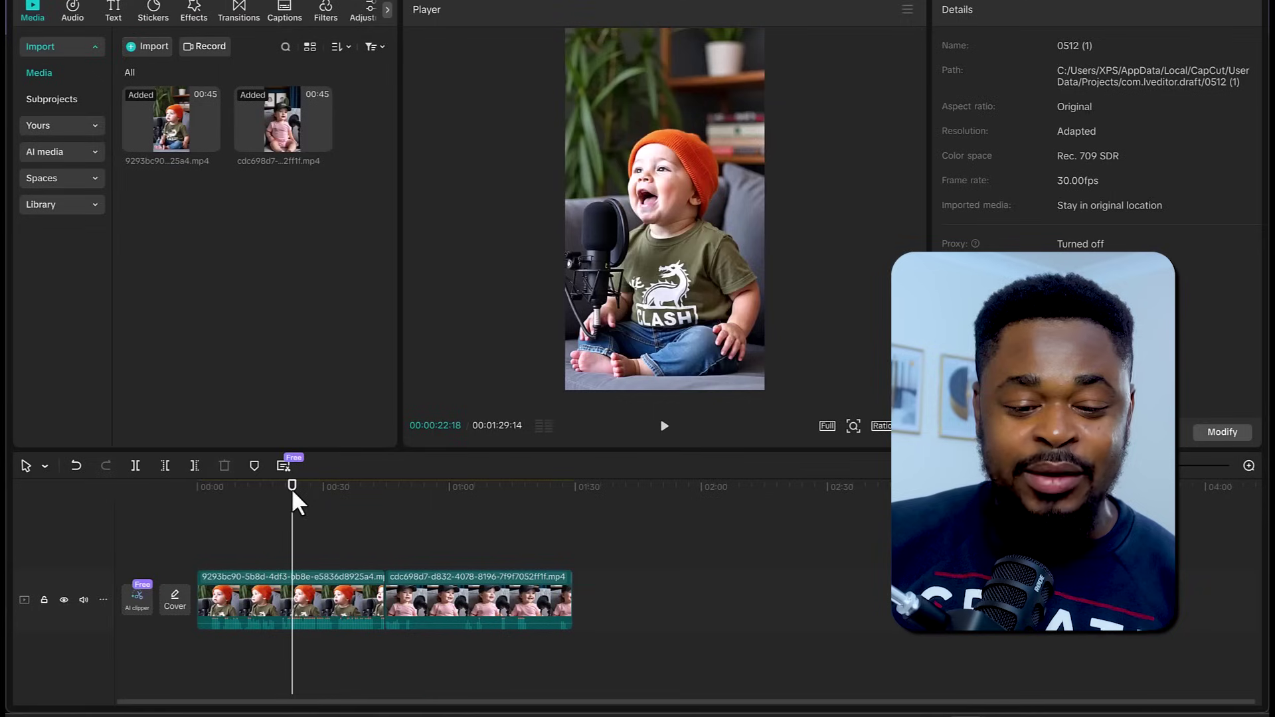
pyautogui.click(609, 590)
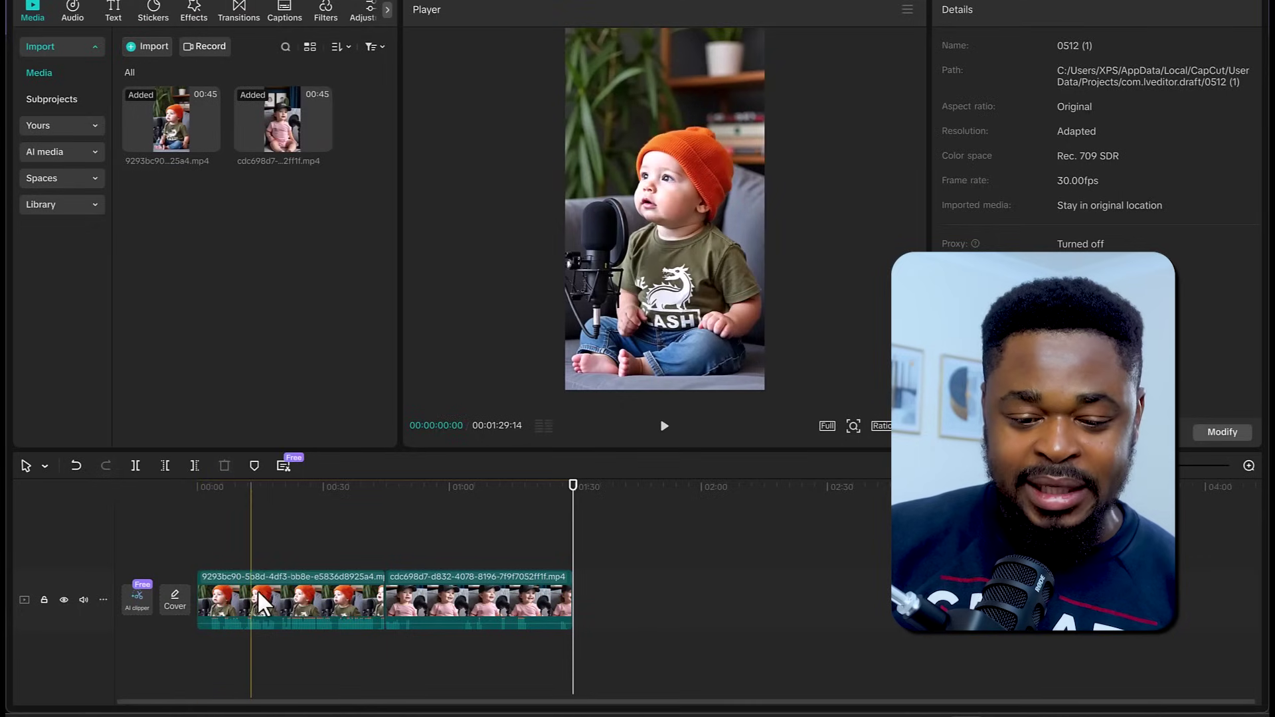
pyautogui.moveTo(301, 591); pyautogui.dragTo(300, 546)
pyautogui.moveTo(257, 596); pyautogui.dragTo(253, 512)
pyautogui.scroll(-2, 300, 550)
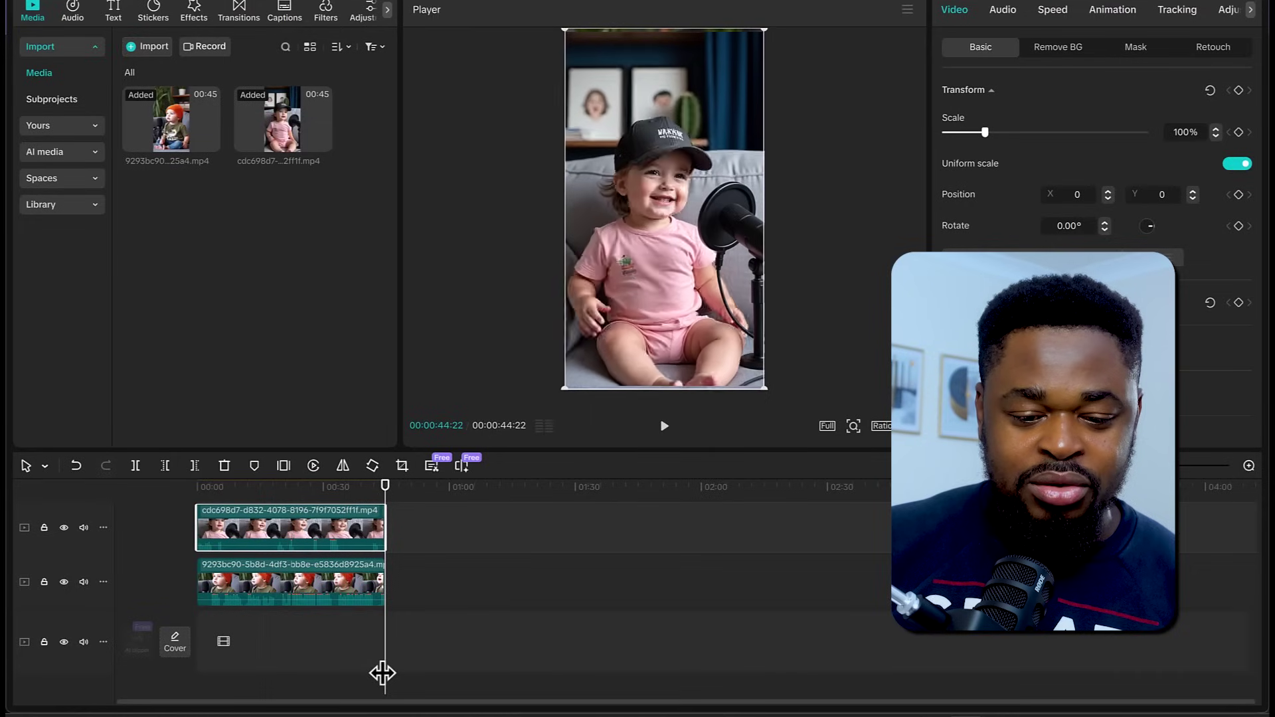
# Step: Split both stacked clips at about 3.5 seconds and move the playhead to 00:00:05:06
pyautogui.click(200, 488)
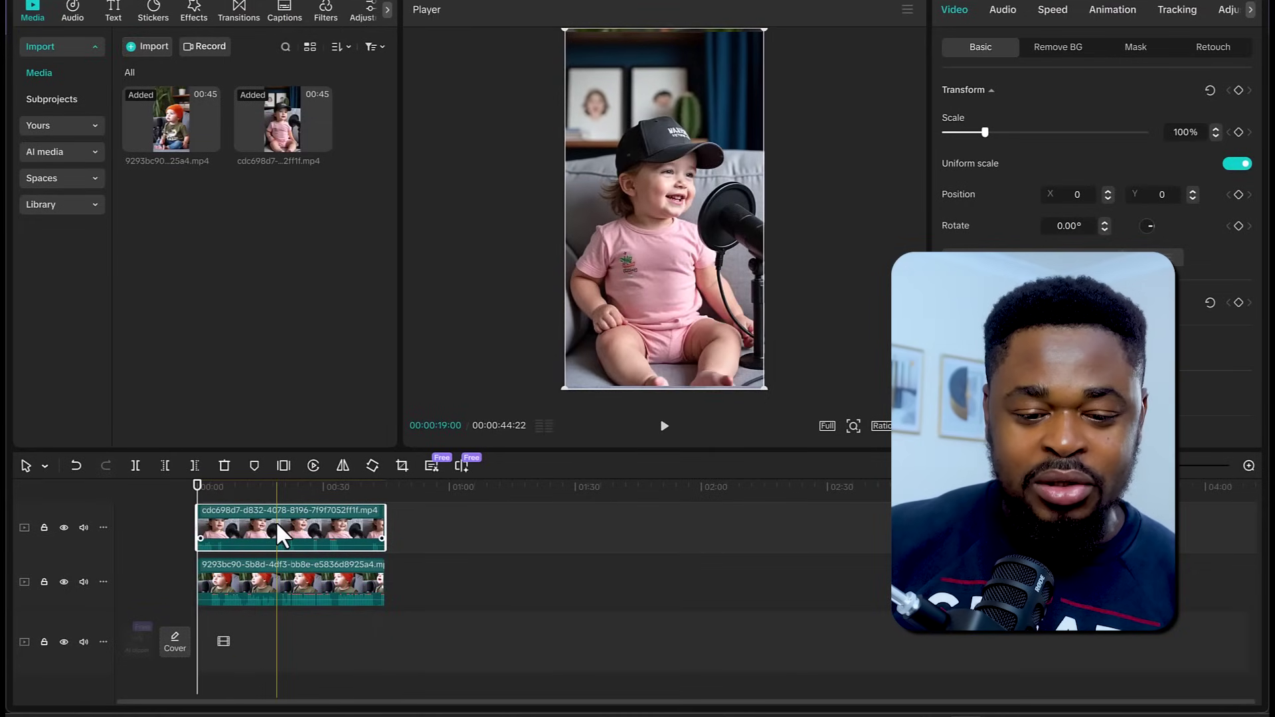
pyautogui.keyDown('ctrl'); pyautogui.scroll(2, 274, 536); pyautogui.keyUp('ctrl')
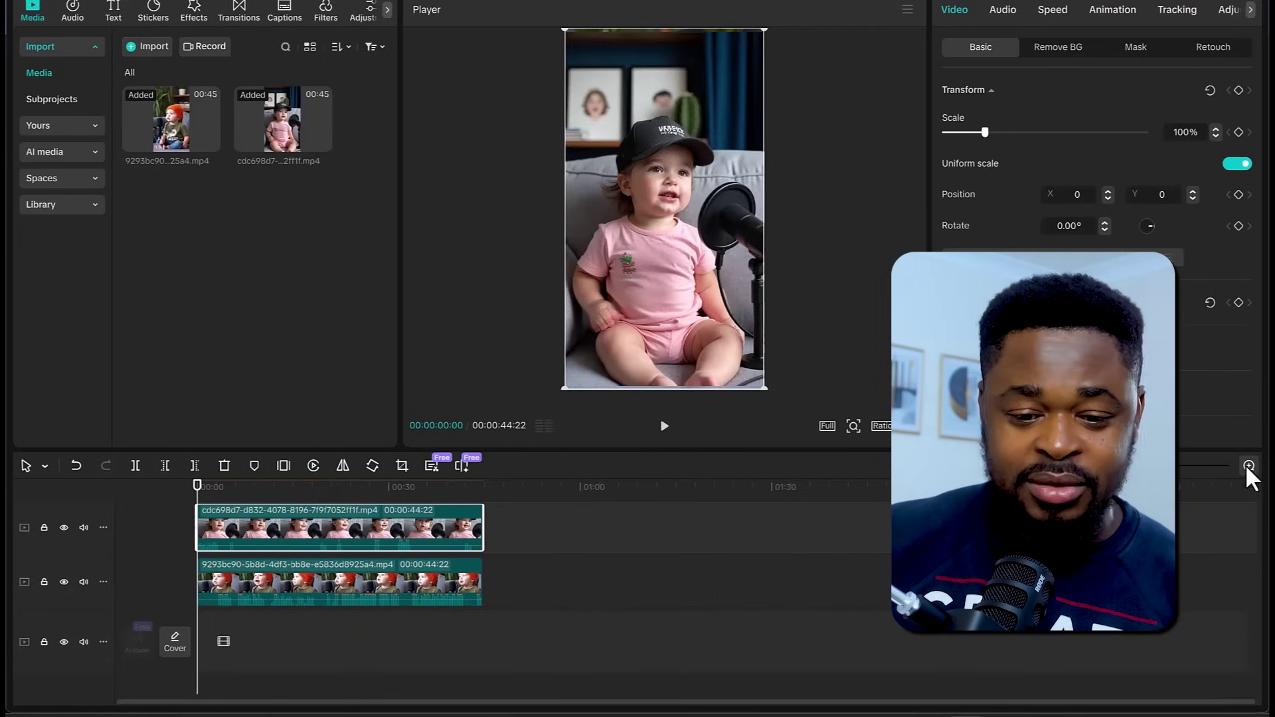
pyautogui.click(1248, 466)
pyautogui.click(1245, 464)
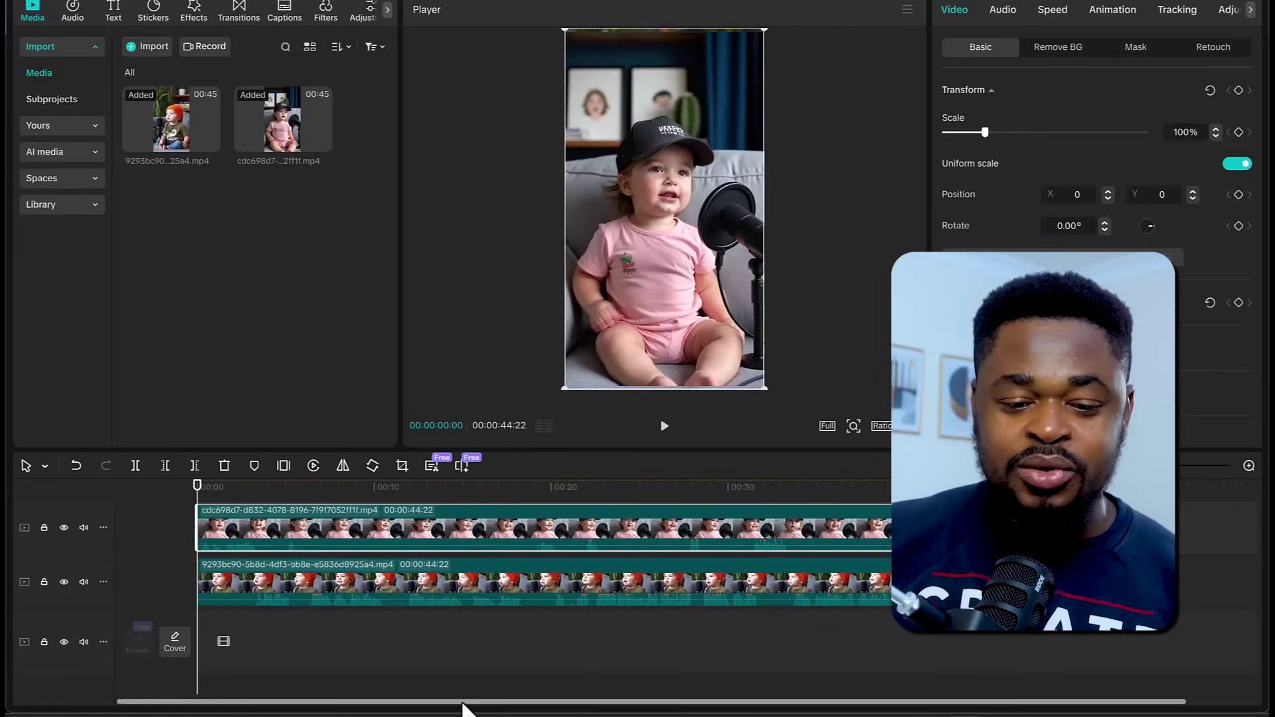
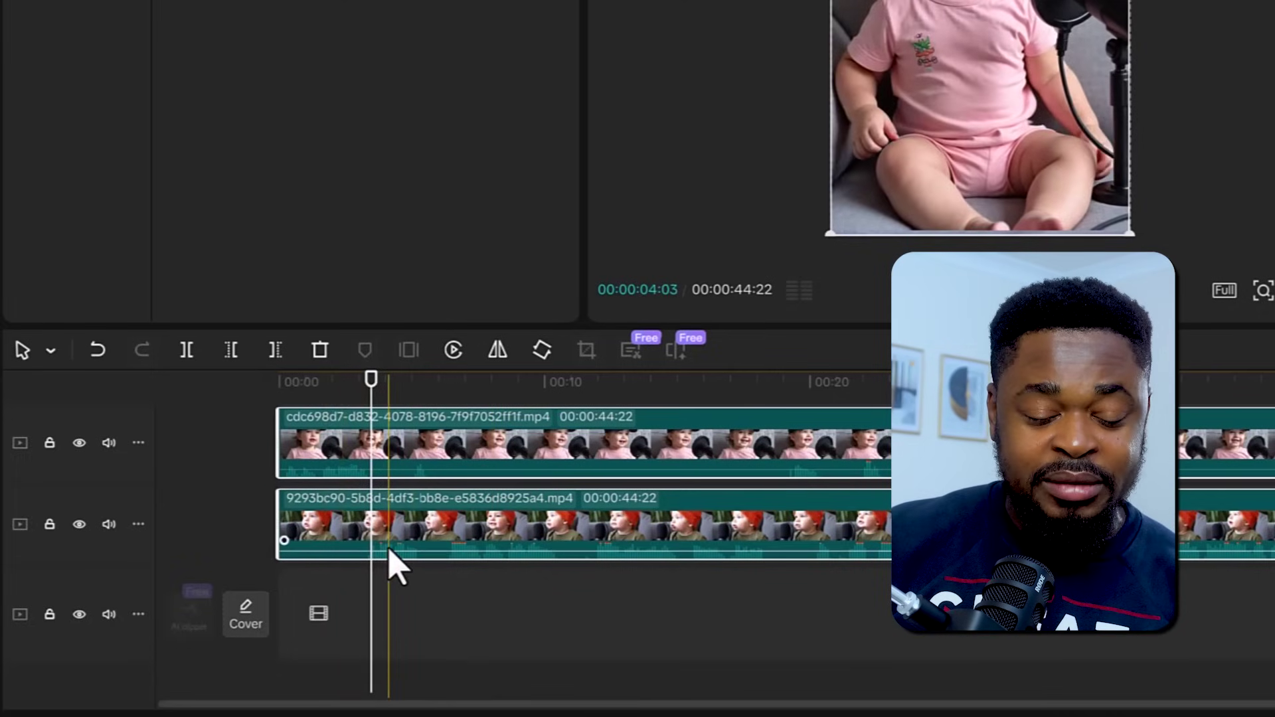
pyautogui.click(194, 355)
pyautogui.moveTo(374, 401); pyautogui.dragTo(417, 413)
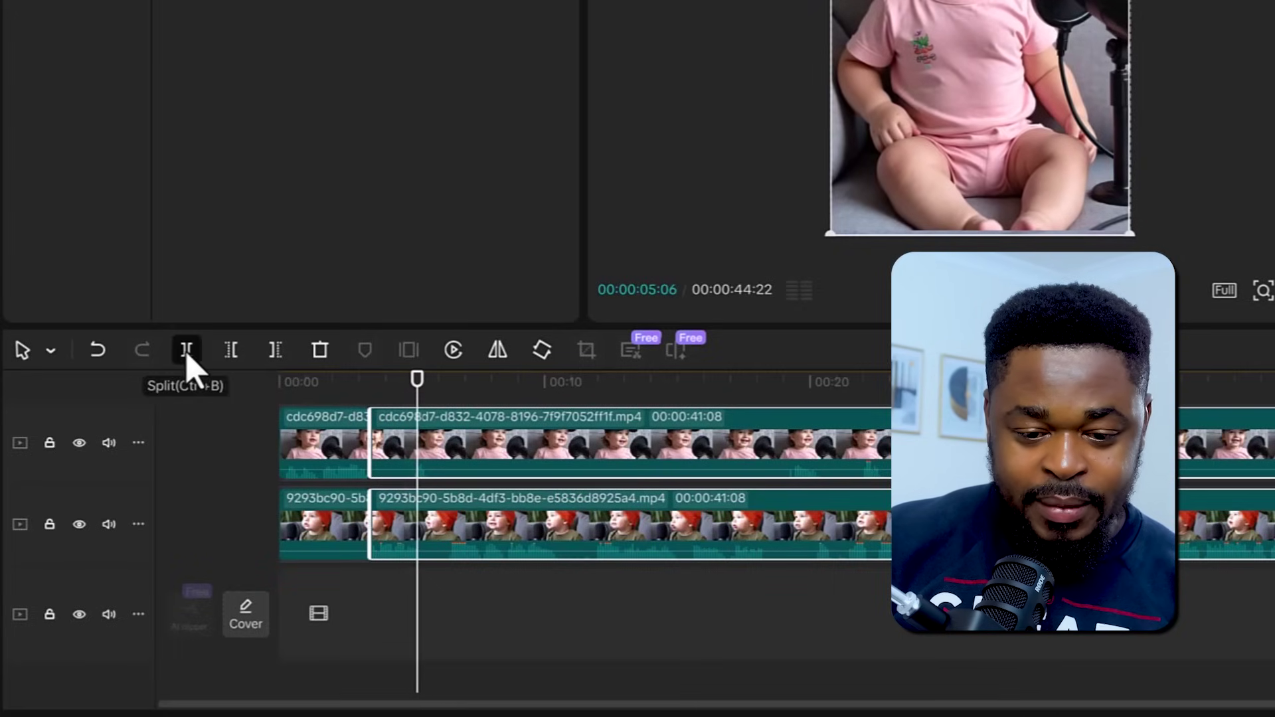
# Step: Split both stacked baby clips at 00:00:05:06 and again at 00:00:05:23
pyautogui.click(188, 357)
pyautogui.moveTo(427, 400); pyautogui.dragTo(432, 407)
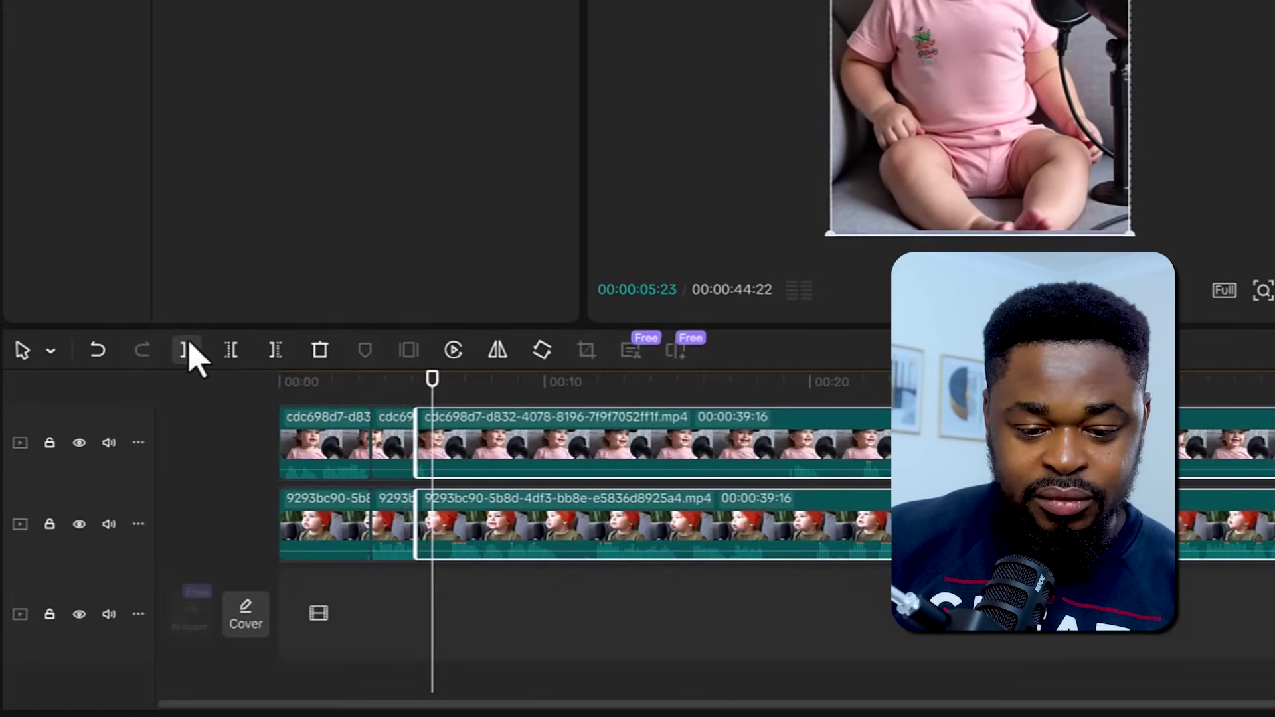
pyautogui.click(189, 347)
# Step: Play on past the latest cut to find the next speaker change and split both clips at 00:00:19:03
pyautogui.moveTo(440, 404); pyautogui.dragTo(445, 404)
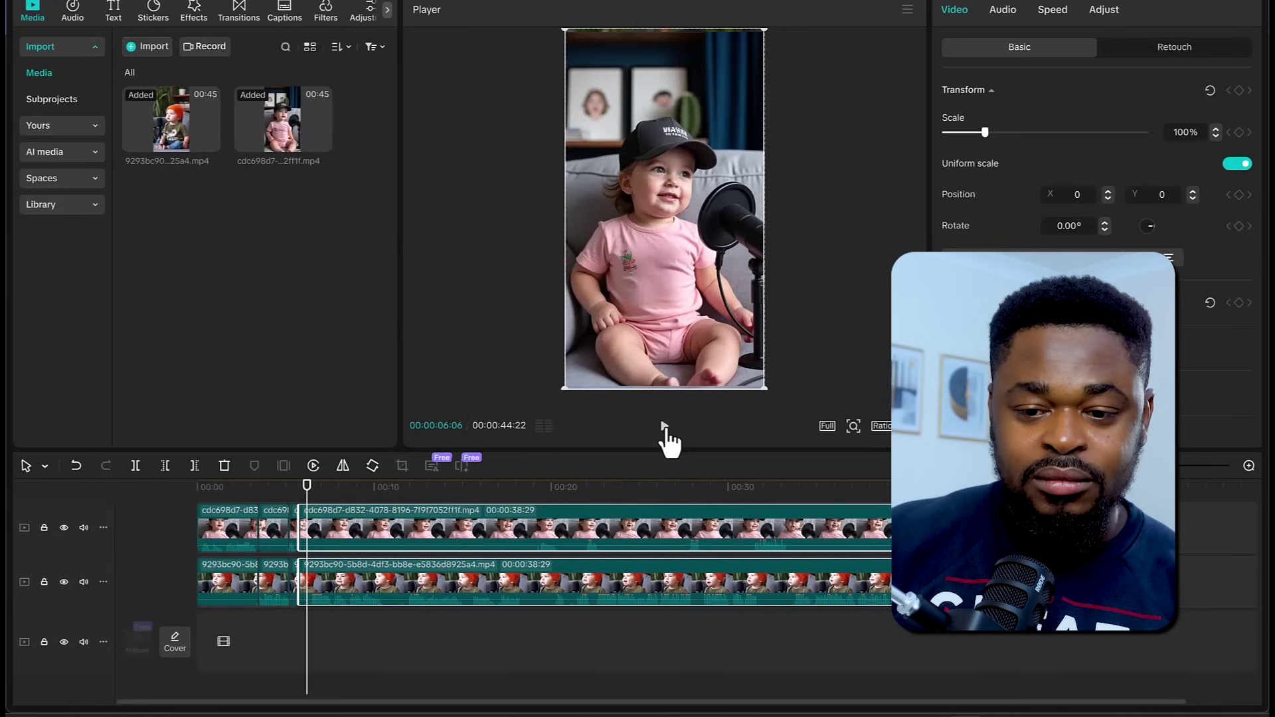
pyautogui.click(974, 290)
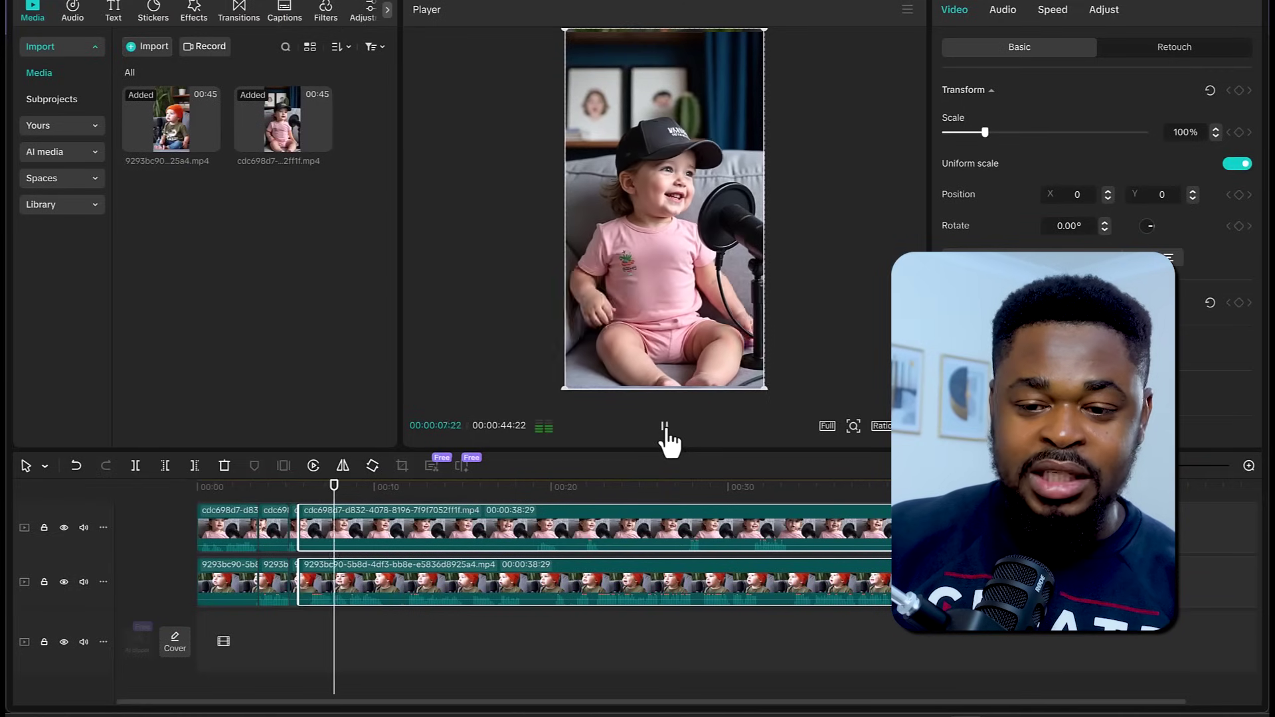
pyautogui.click(665, 428)
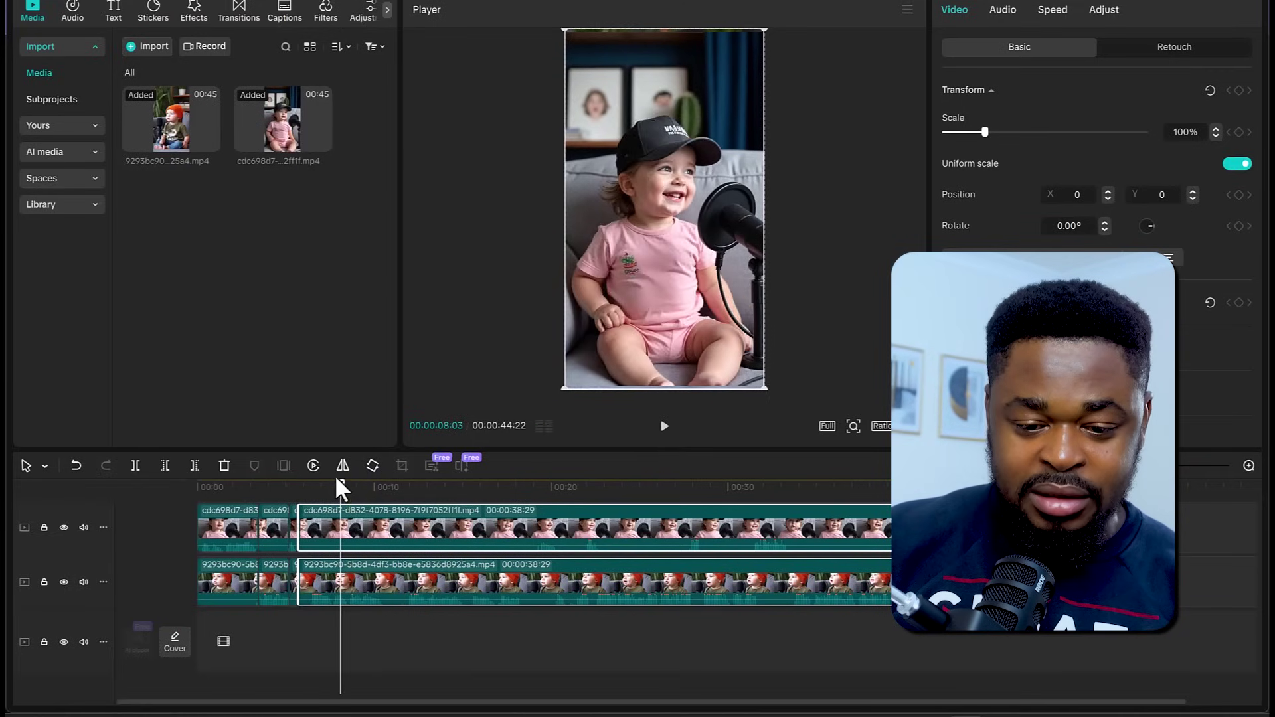
pyautogui.moveTo(339, 489); pyautogui.dragTo(359, 491)
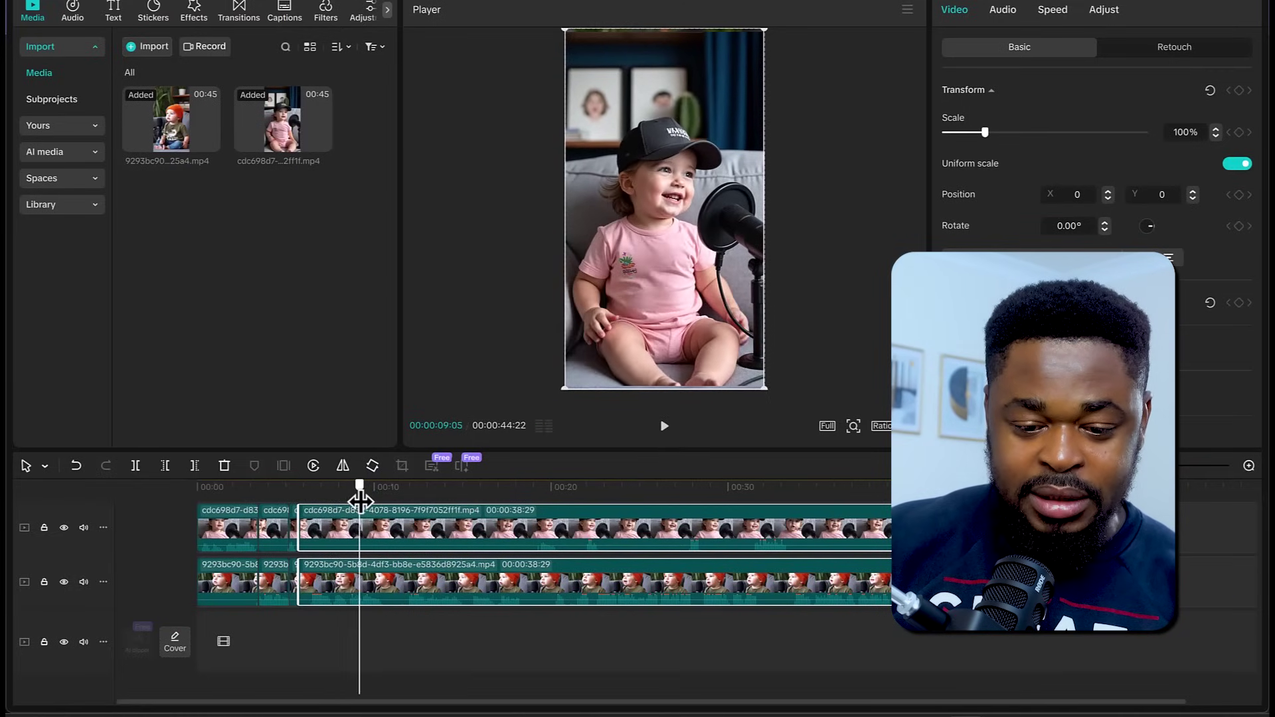
pyautogui.click(664, 428)
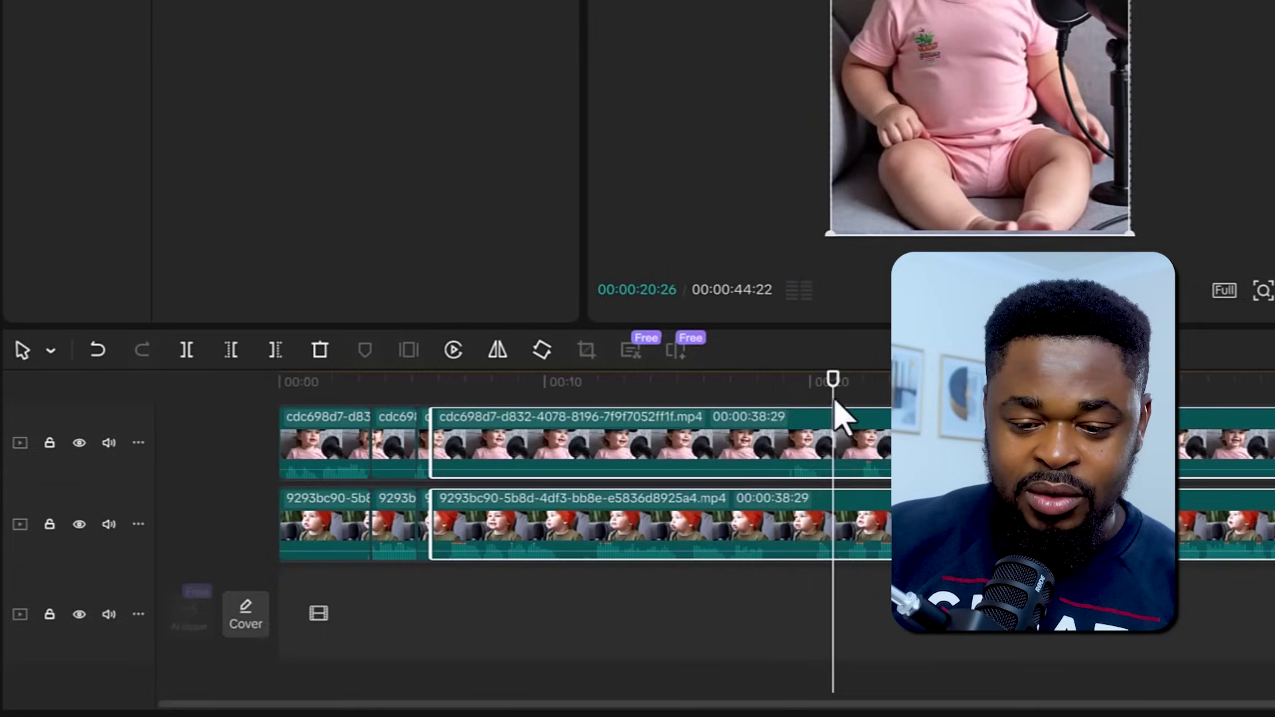
pyautogui.moveTo(805, 425); pyautogui.dragTo(785, 425)
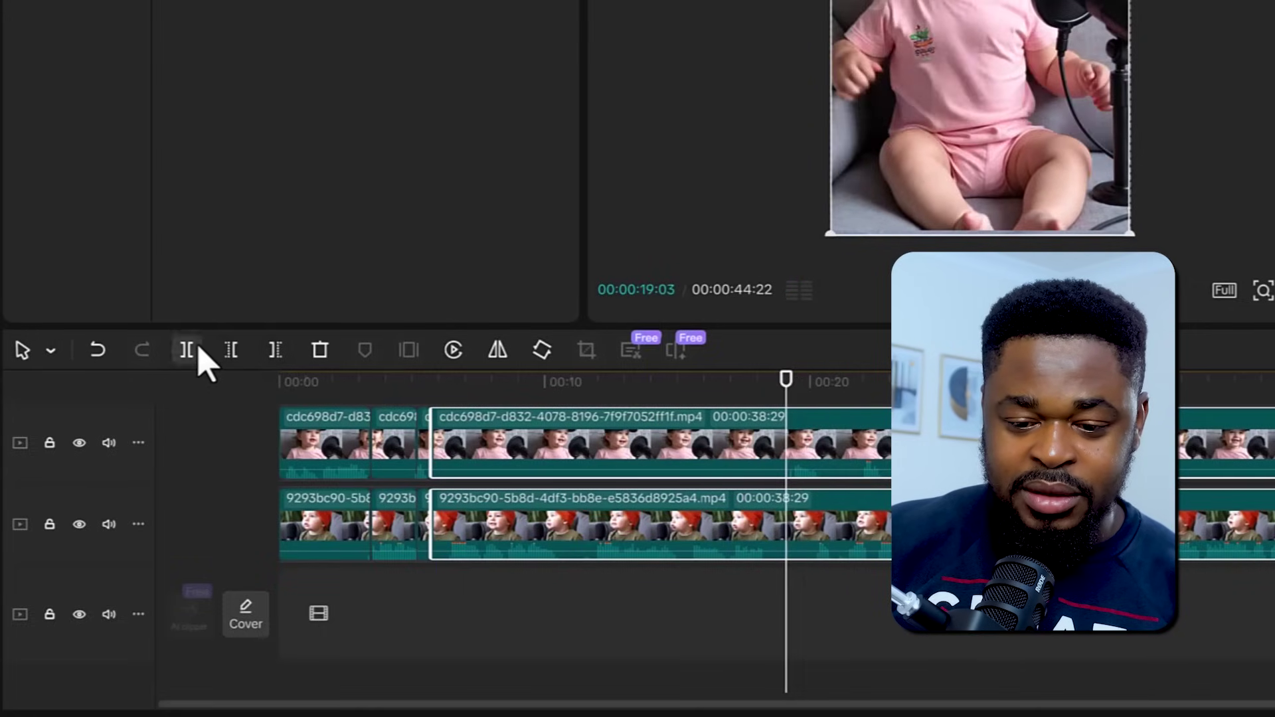
pyautogui.click(187, 351)
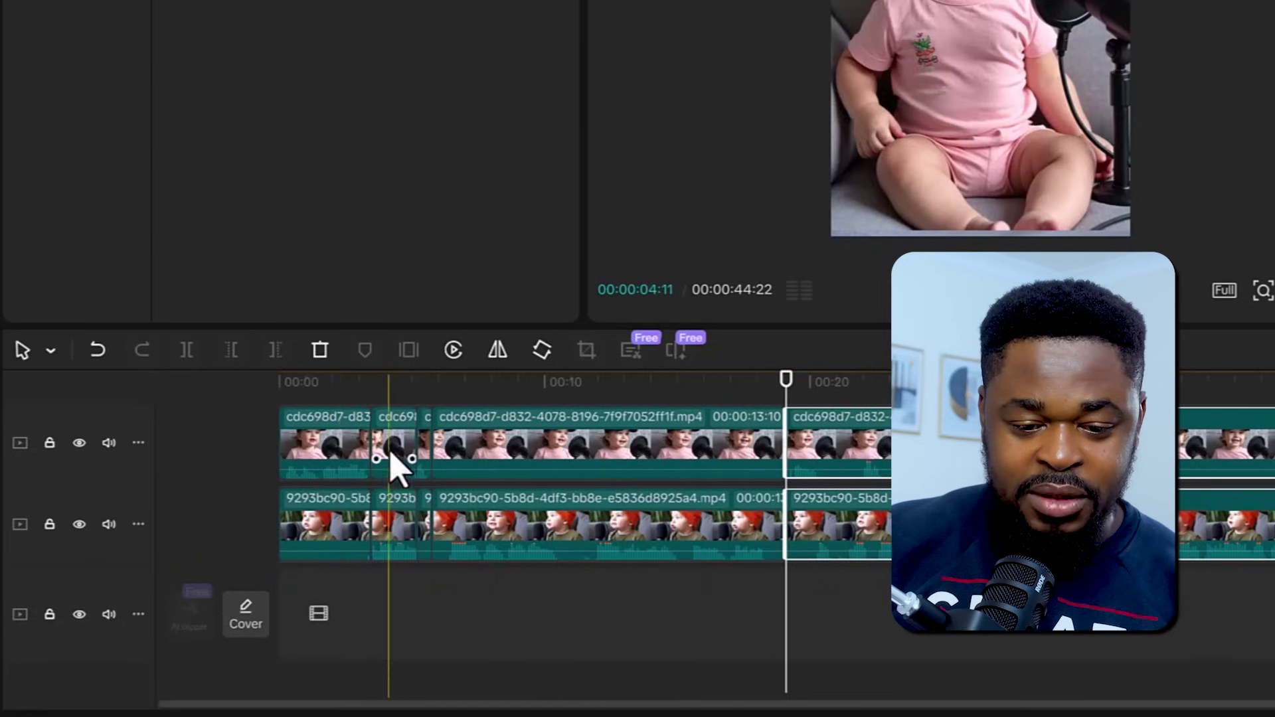
# Step: Delete the second segment of the pink-shirt clip and the first segment of the orange-beanie clip
pyautogui.click(392, 386)
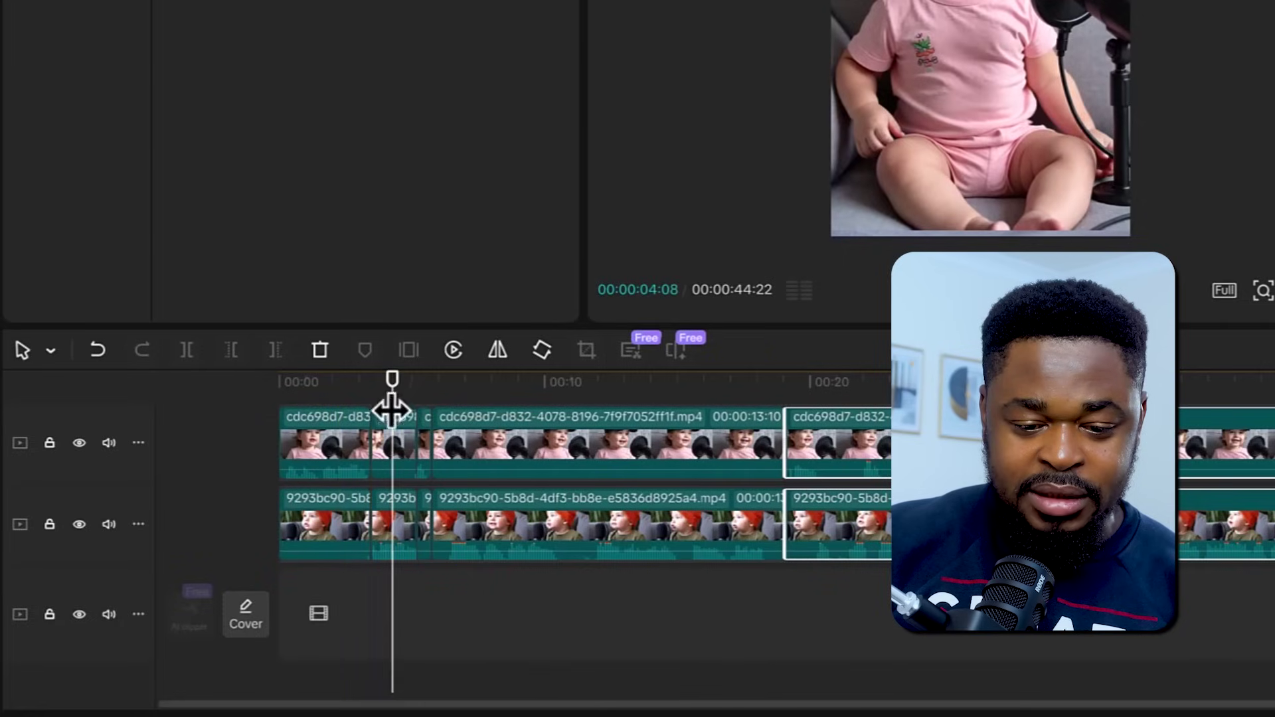
pyautogui.click(397, 446)
pyautogui.press('Delete')
pyautogui.click(346, 539)
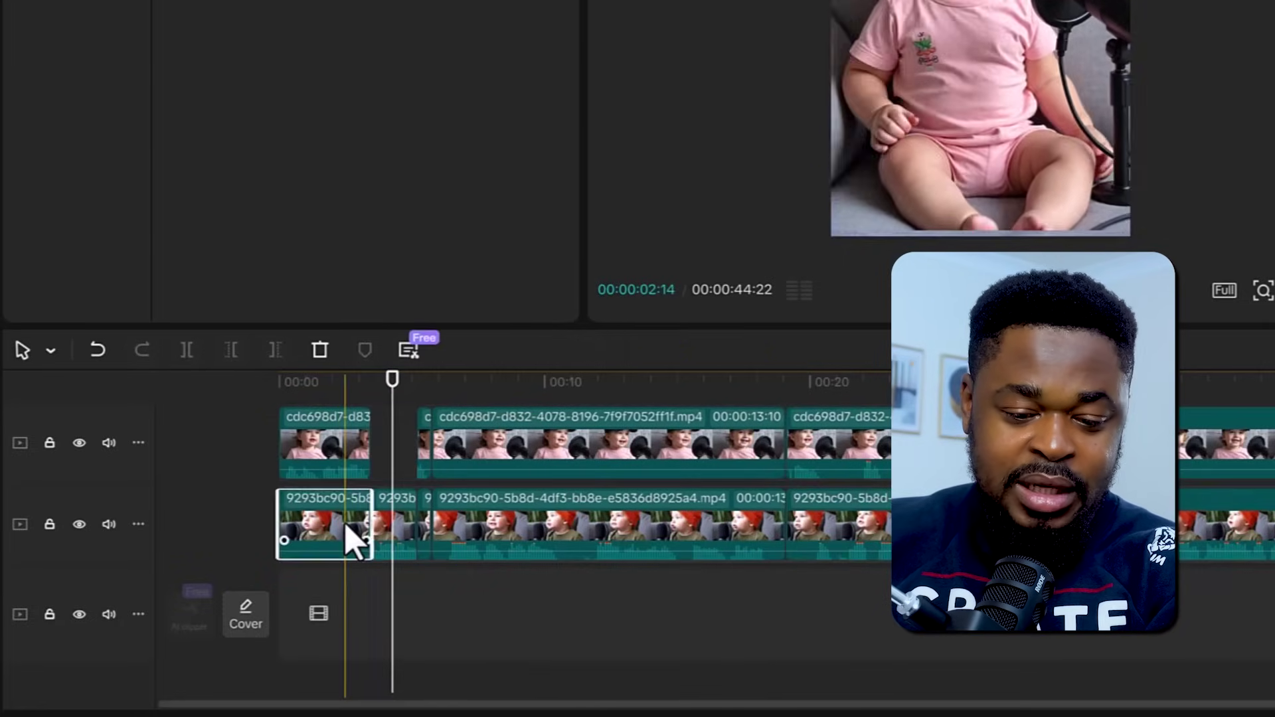
pyautogui.press('Delete')
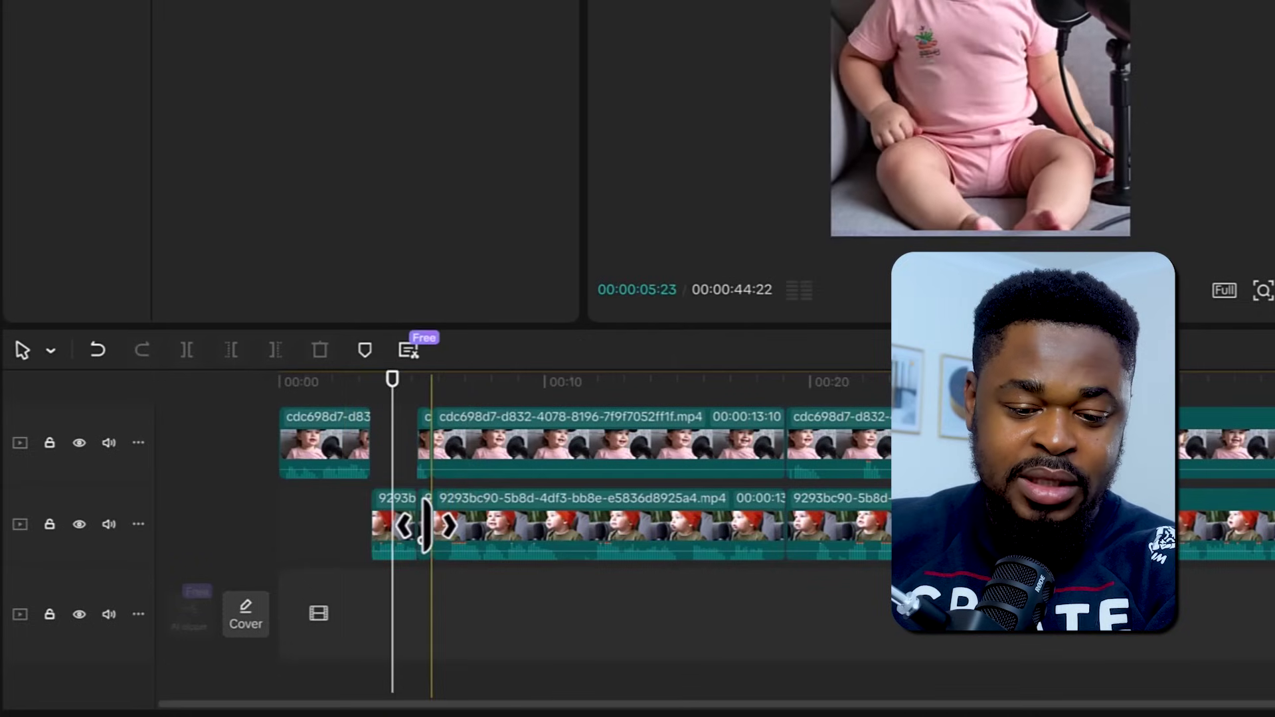
# Step: Delete the orange-beanie clip's short third segment and the pink-shirt clip's long segment ending at 00:00:19:03, and play back the alternating cut
pyautogui.click(423, 524)
pyautogui.press('Delete')
pyautogui.click(561, 470)
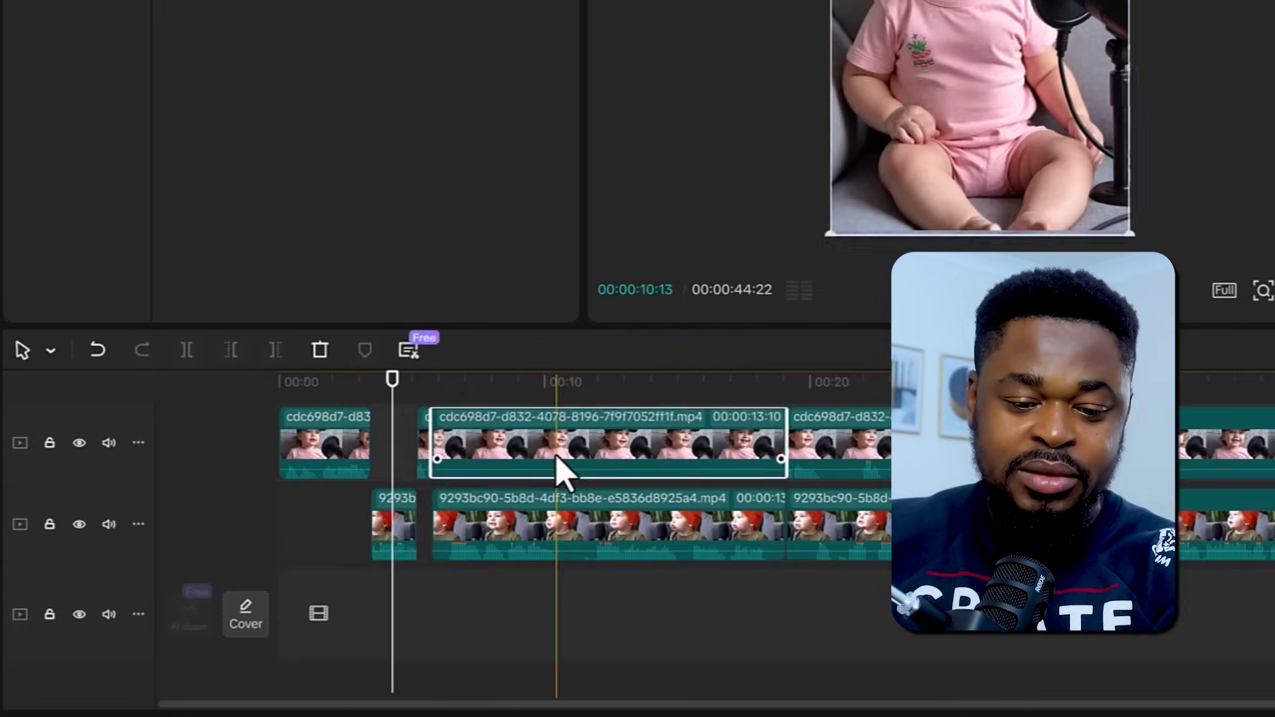
pyautogui.press('Delete')
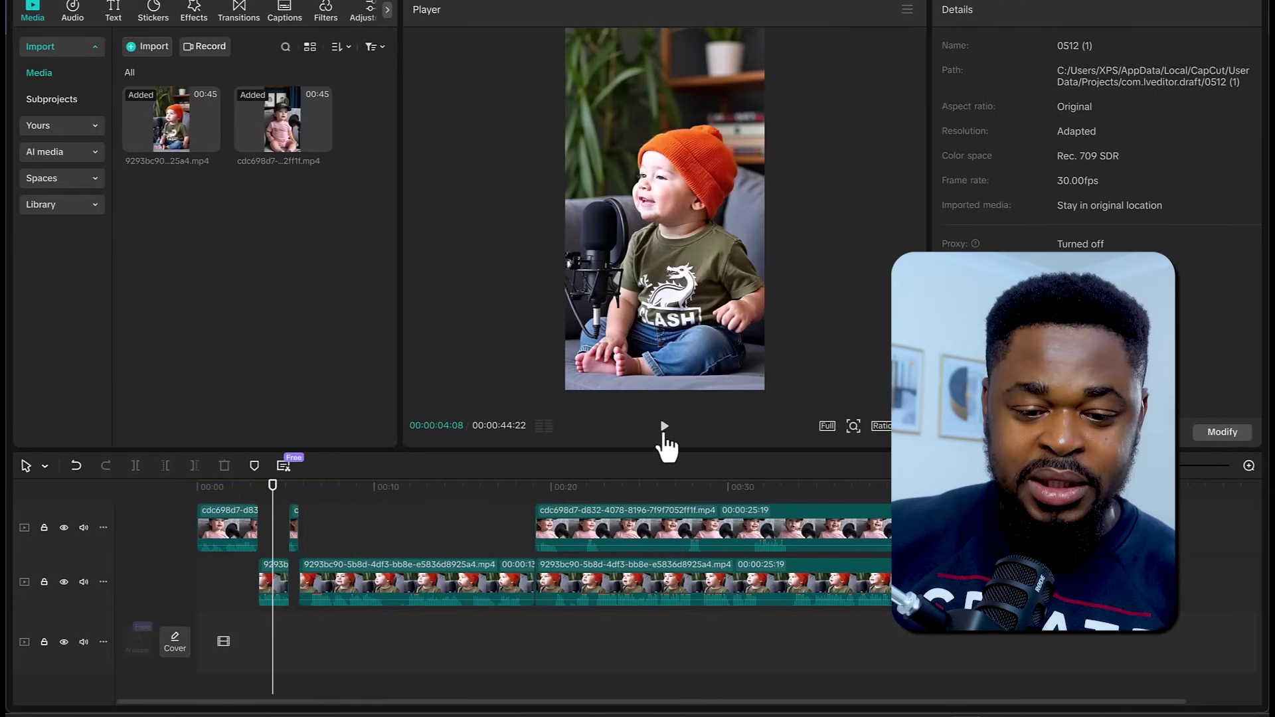
pyautogui.click(664, 430)
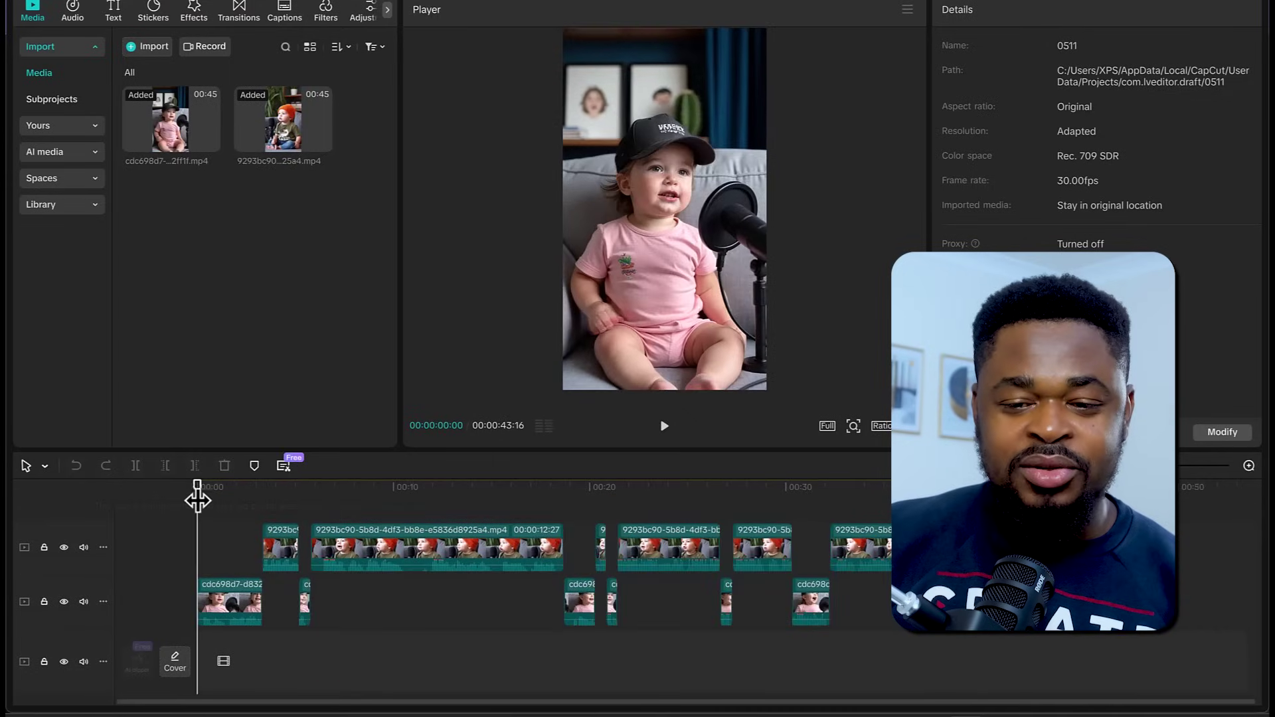
# Step: Review the finished project 0511 and set up its export with video enabled, separate audio disabled, and the name "baby pod"
pyautogui.moveTo(198, 501); pyautogui.dragTo(980, 507)
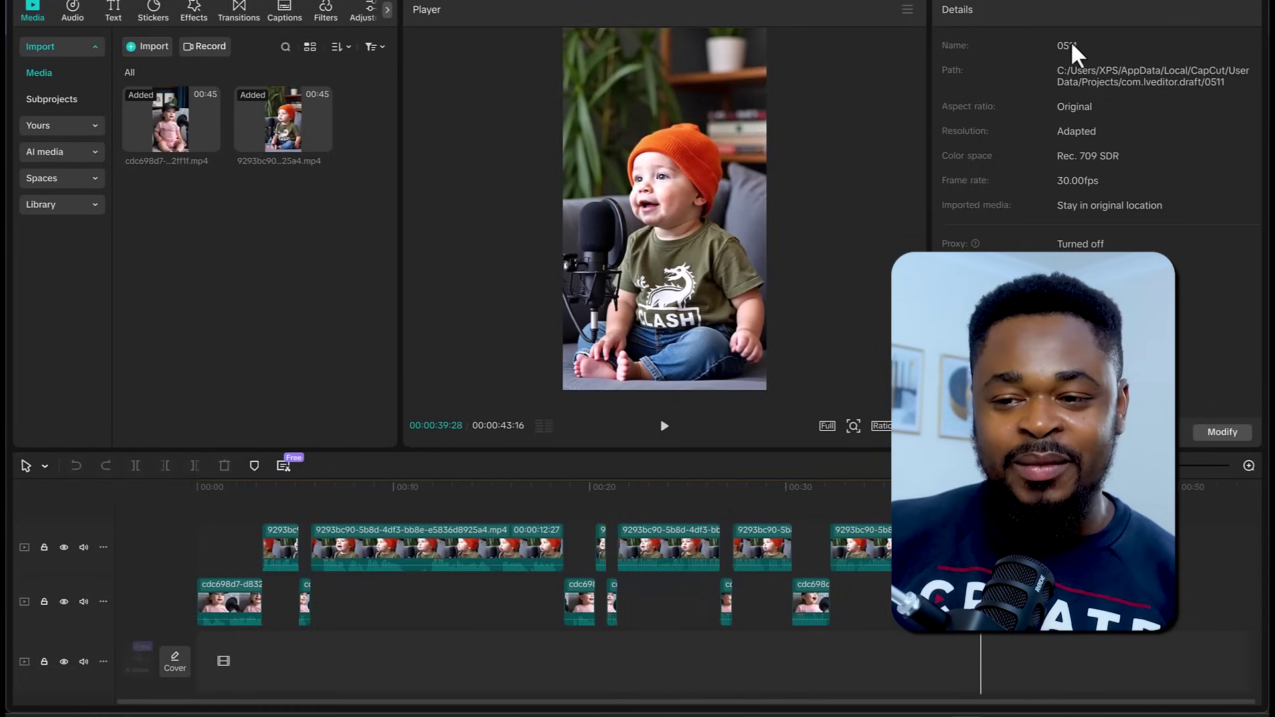
pyautogui.hotkey('ctrl', 'e')
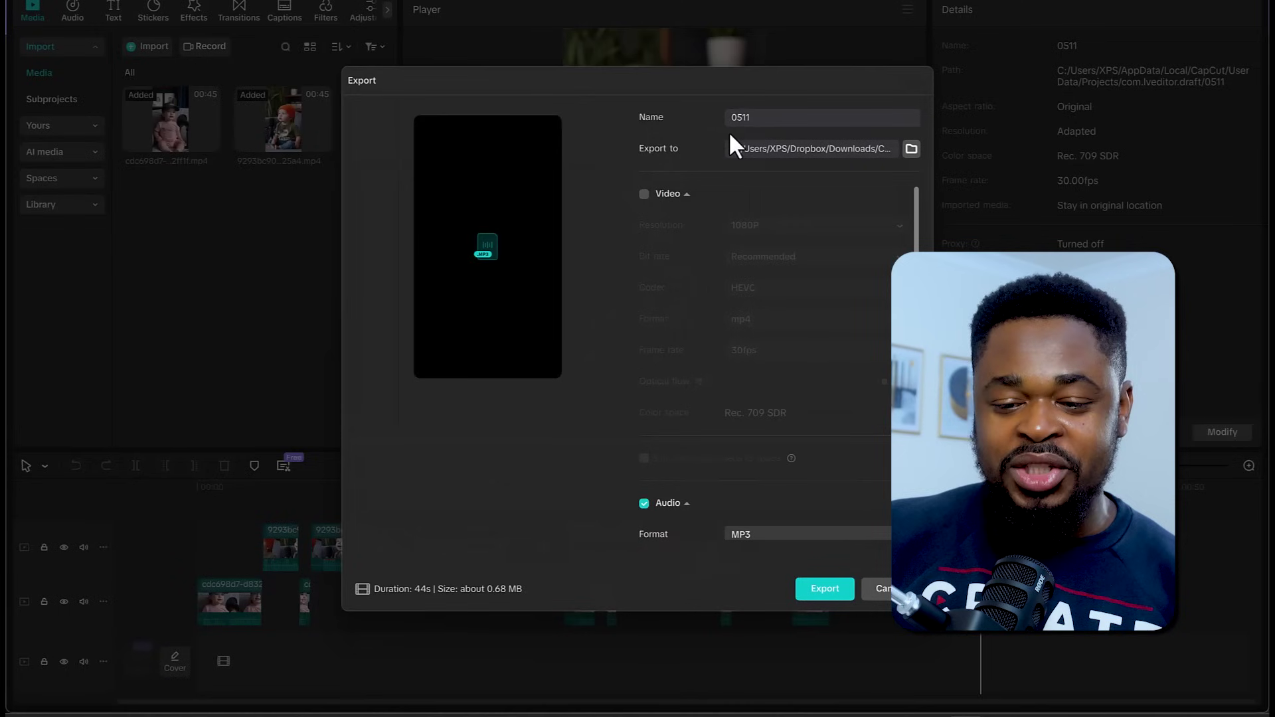
pyautogui.click(644, 504)
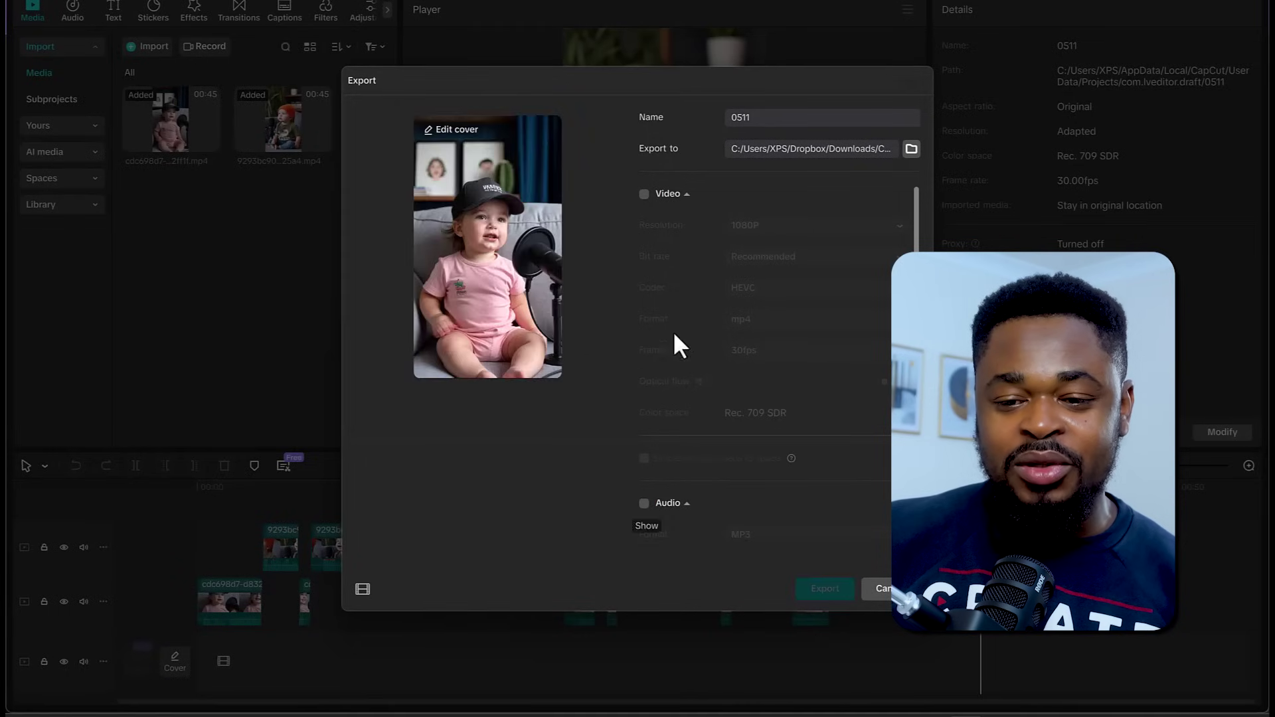
pyautogui.click(644, 194)
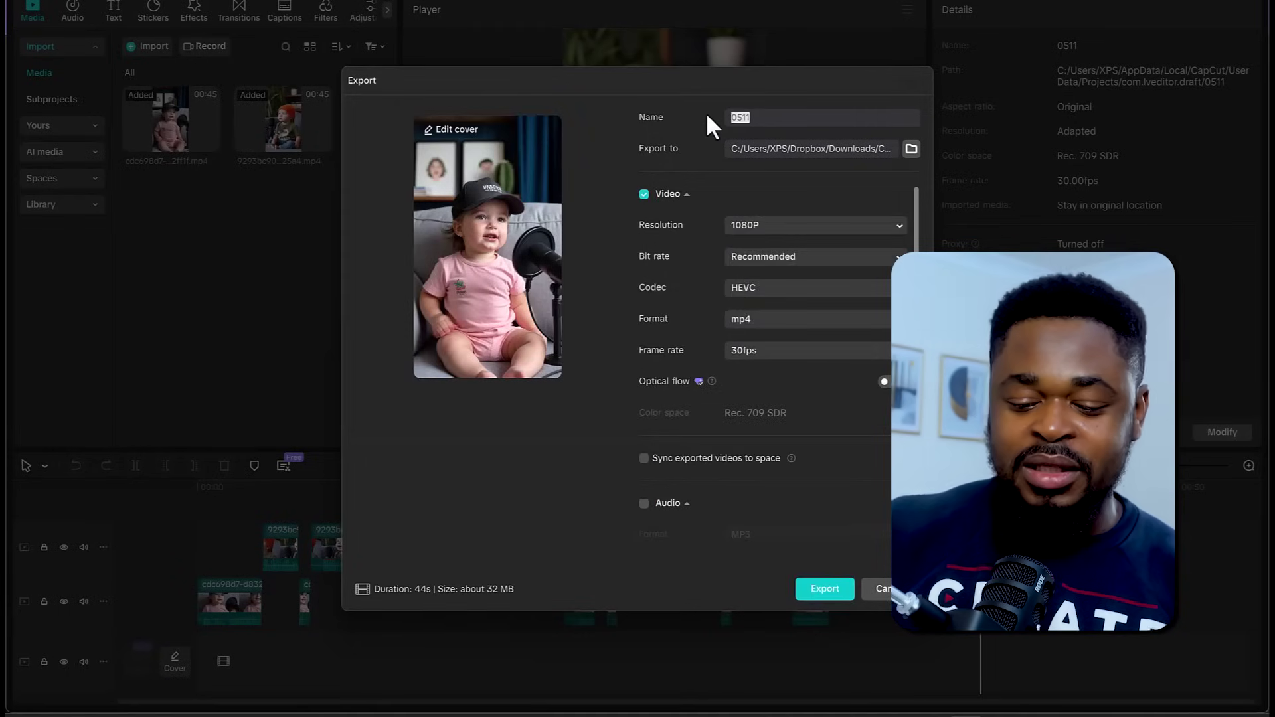
pyautogui.write('baby pod')
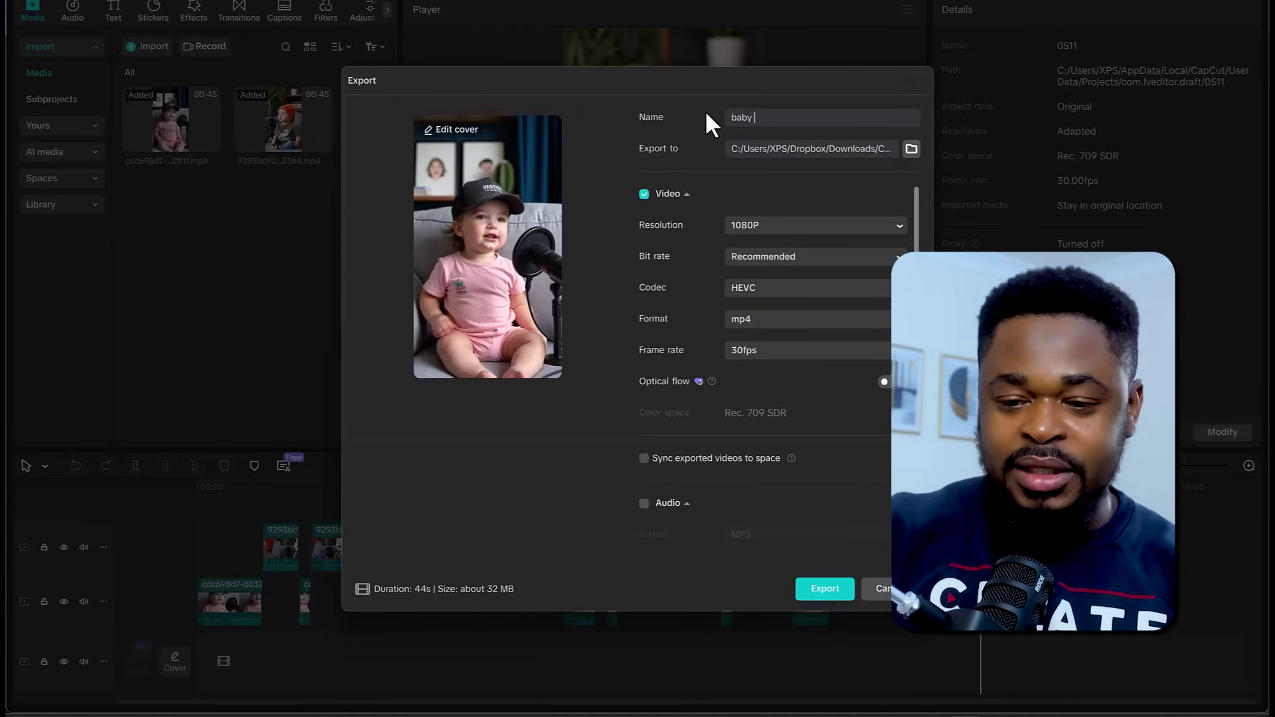